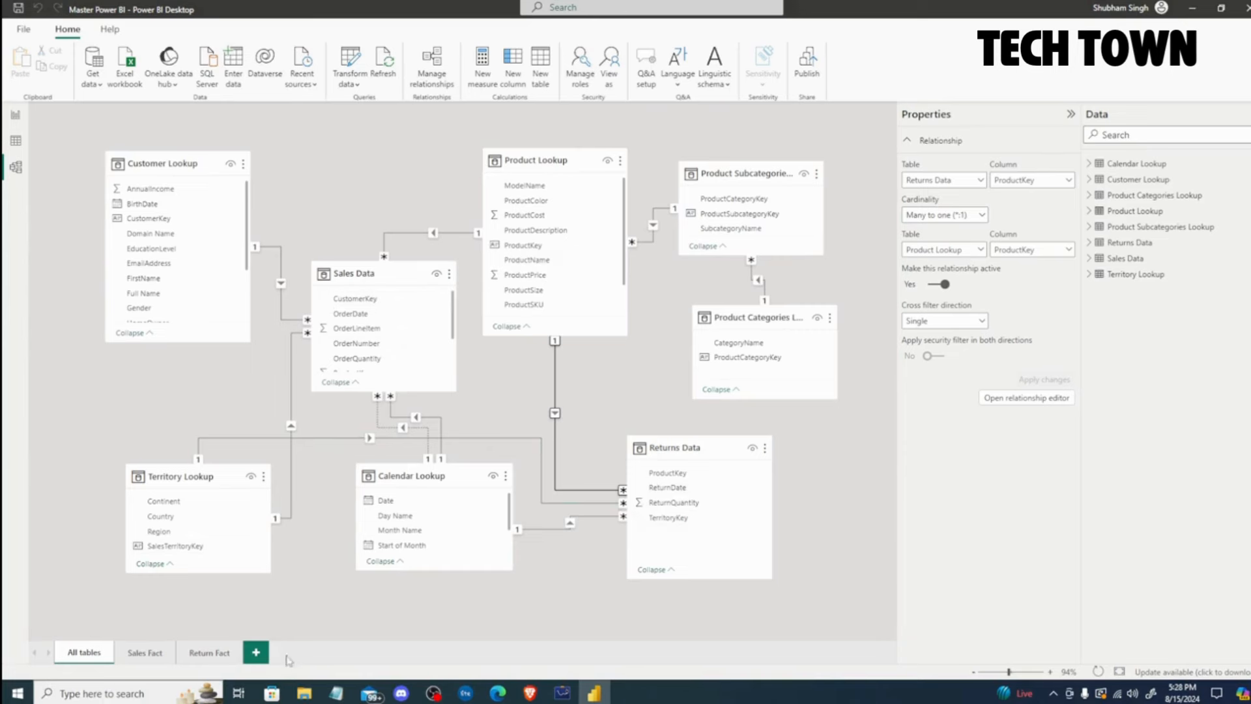
Create a new model layout and add the Sales Data, Returns Data and Territory Lookup tables to it.
left_click(256, 652)
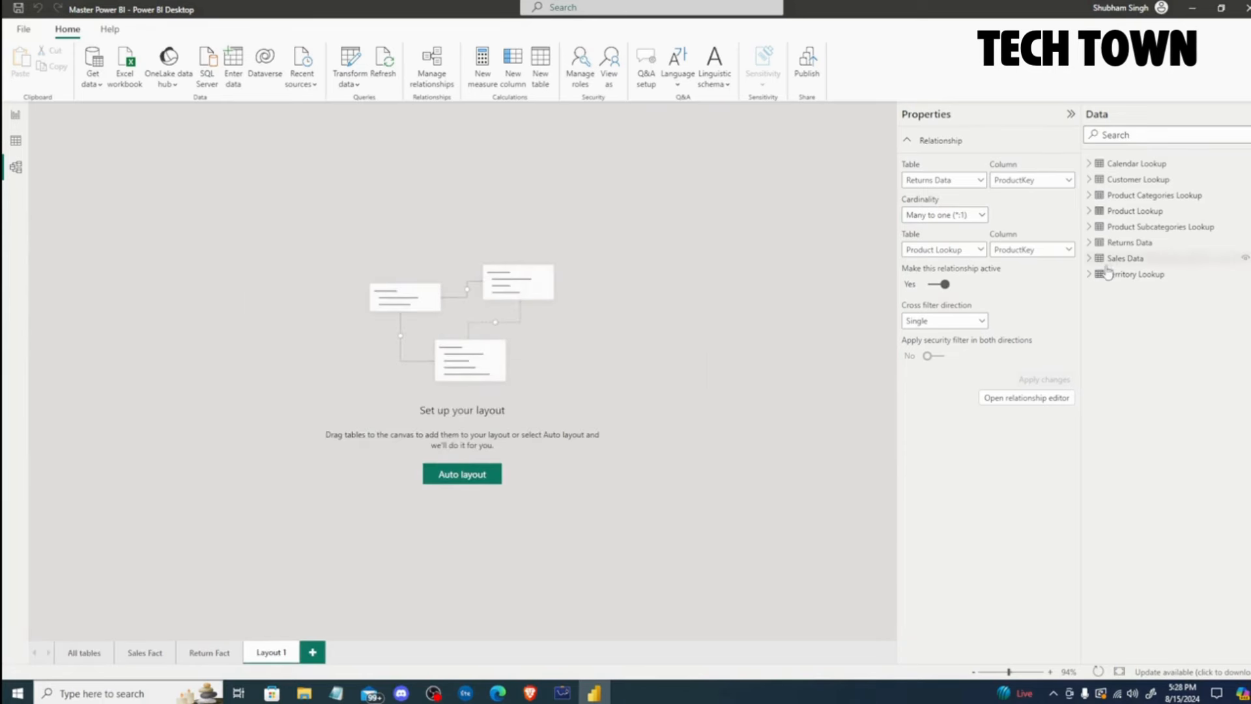
left_click_drag(1125, 258, 194, 240)
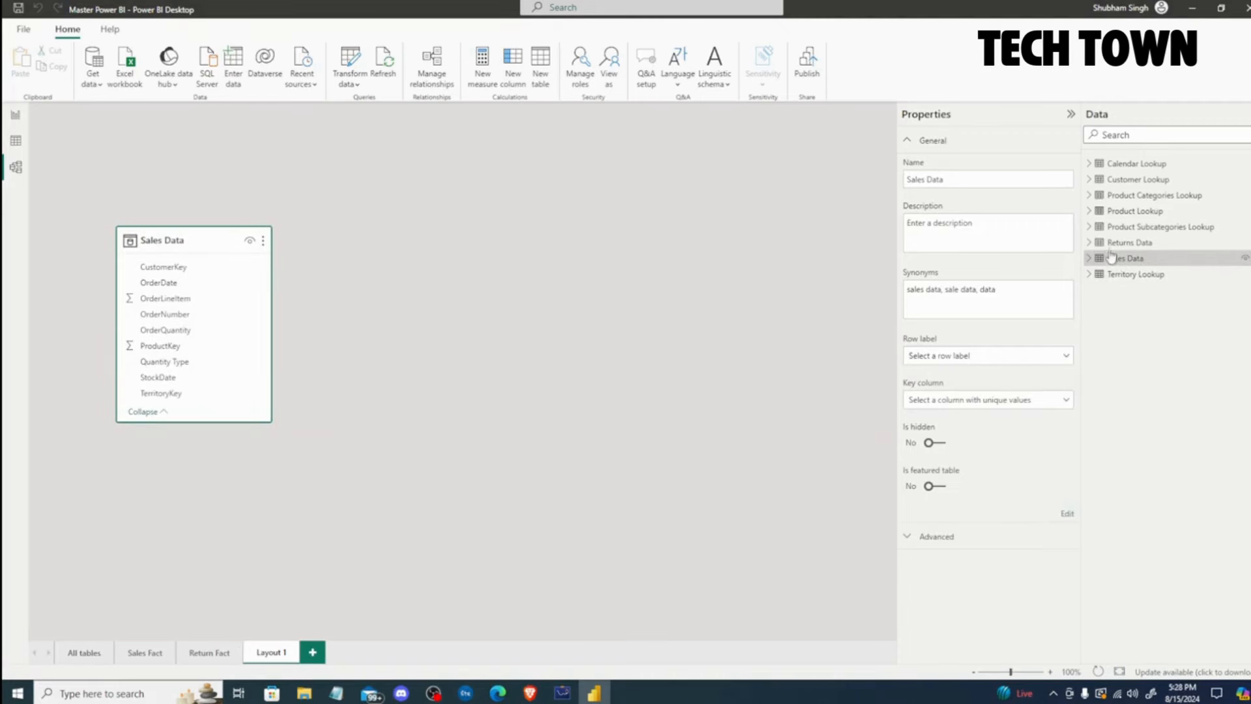
left_click_drag(1134, 244, 598, 274)
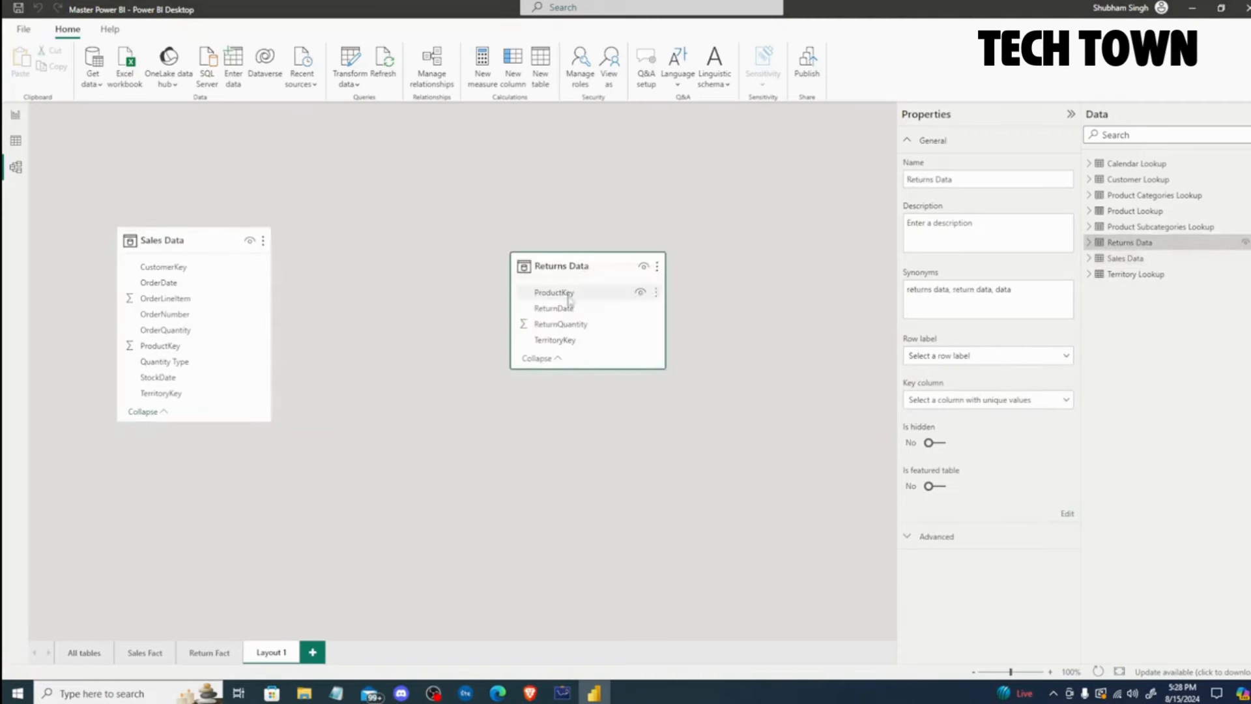
left_click(84, 653)
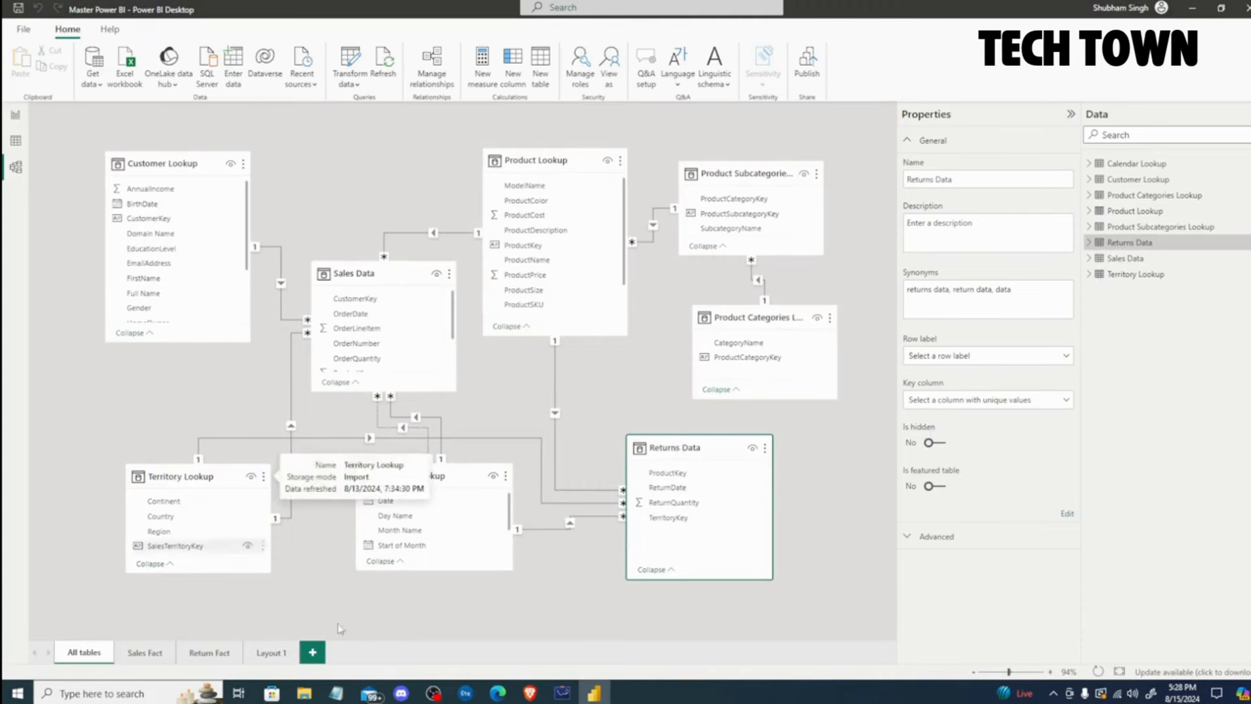
left_click(276, 660)
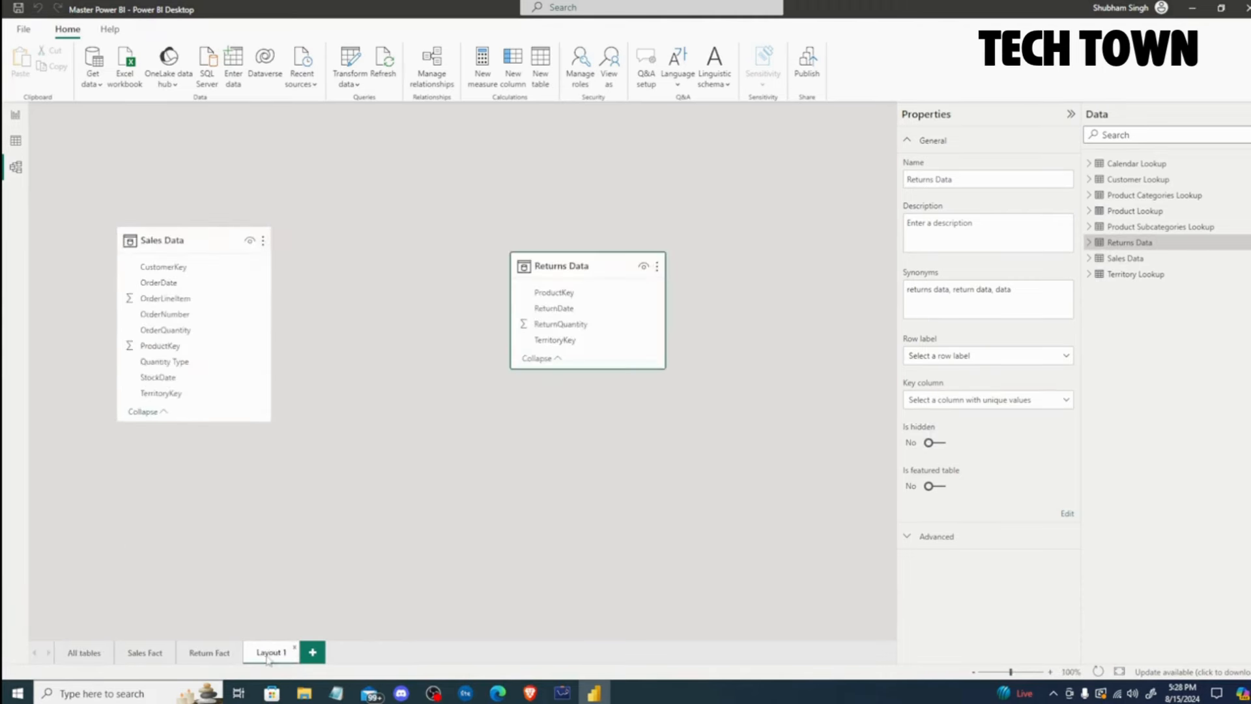
mouse_move(1133, 282)
left_mouse_down()
mouse_move(326, 165)
mouse_move(306, 195)
left_mouse_up()
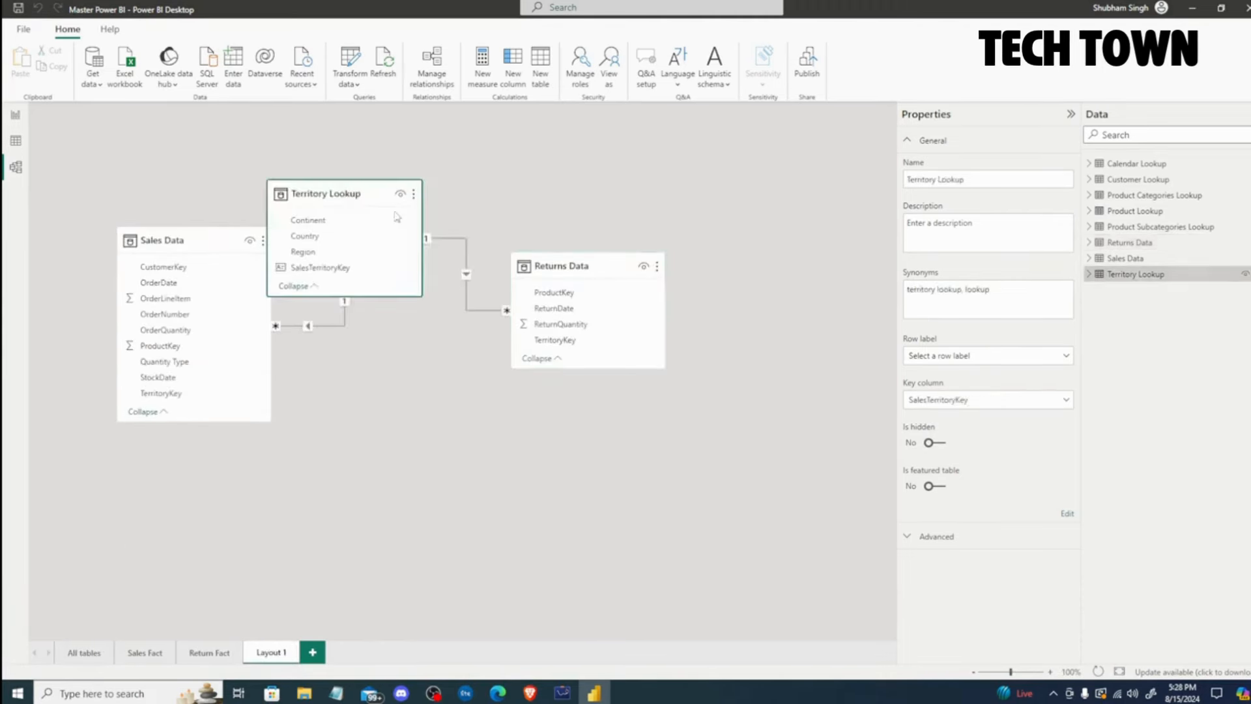
Arrange the layout with Territory Lookup centred above, Sales Data below it on the left and a slightly taller Returns Data on the right.
mouse_move(550, 274)
left_mouse_down()
mouse_move(575, 351)
mouse_move(613, 326)
left_mouse_up()
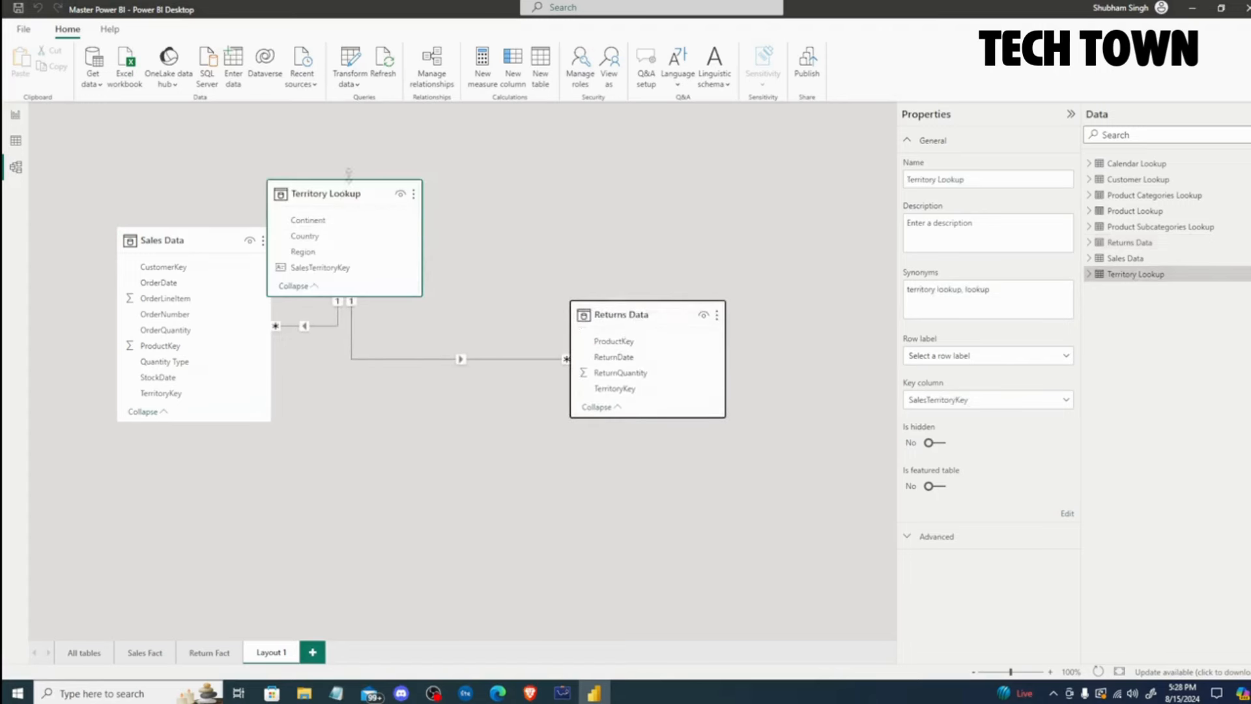
left_click_drag(350, 193, 402, 140)
left_click_drag(205, 238, 191, 311)
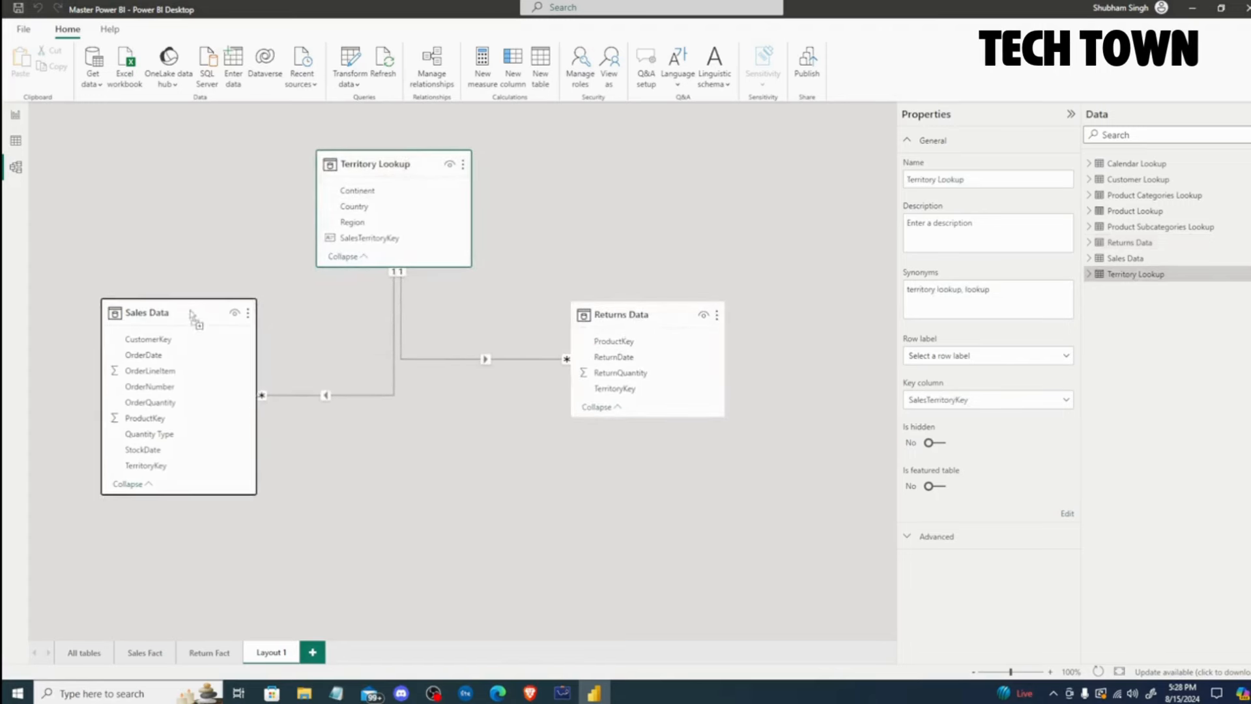
left_click(649, 315)
left_click_drag(649, 316, 673, 356)
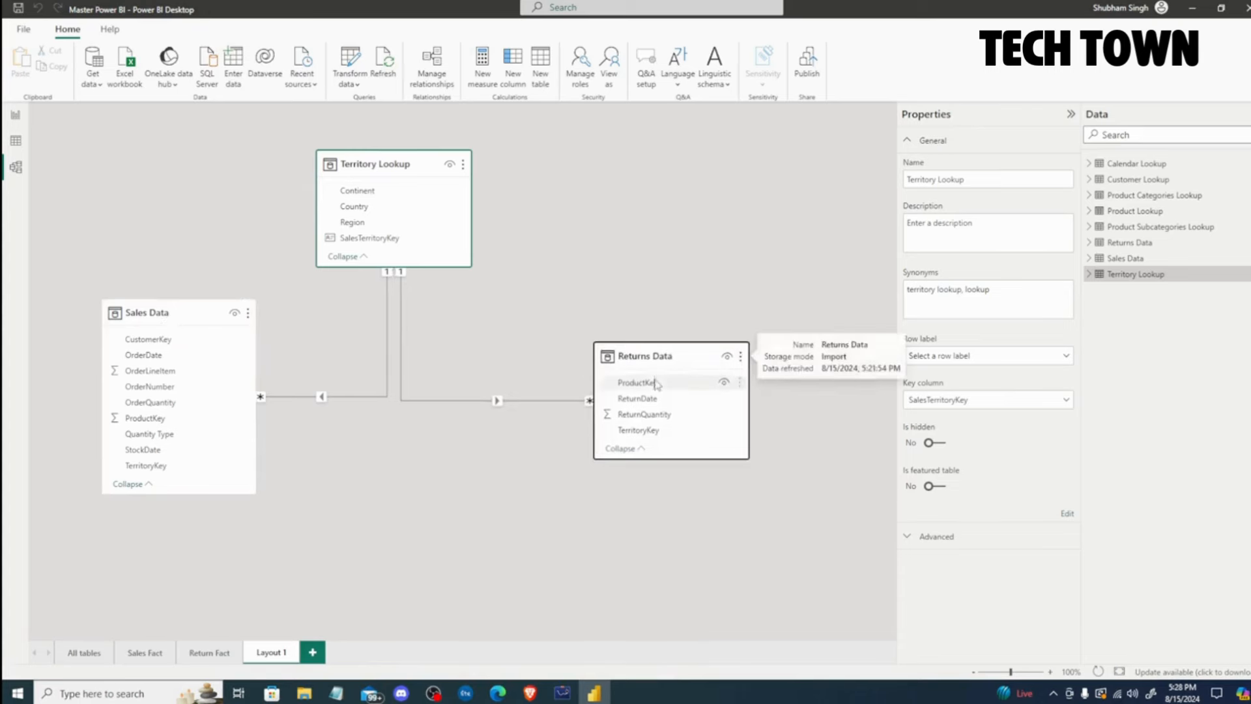
left_click_drag(649, 459, 650, 470)
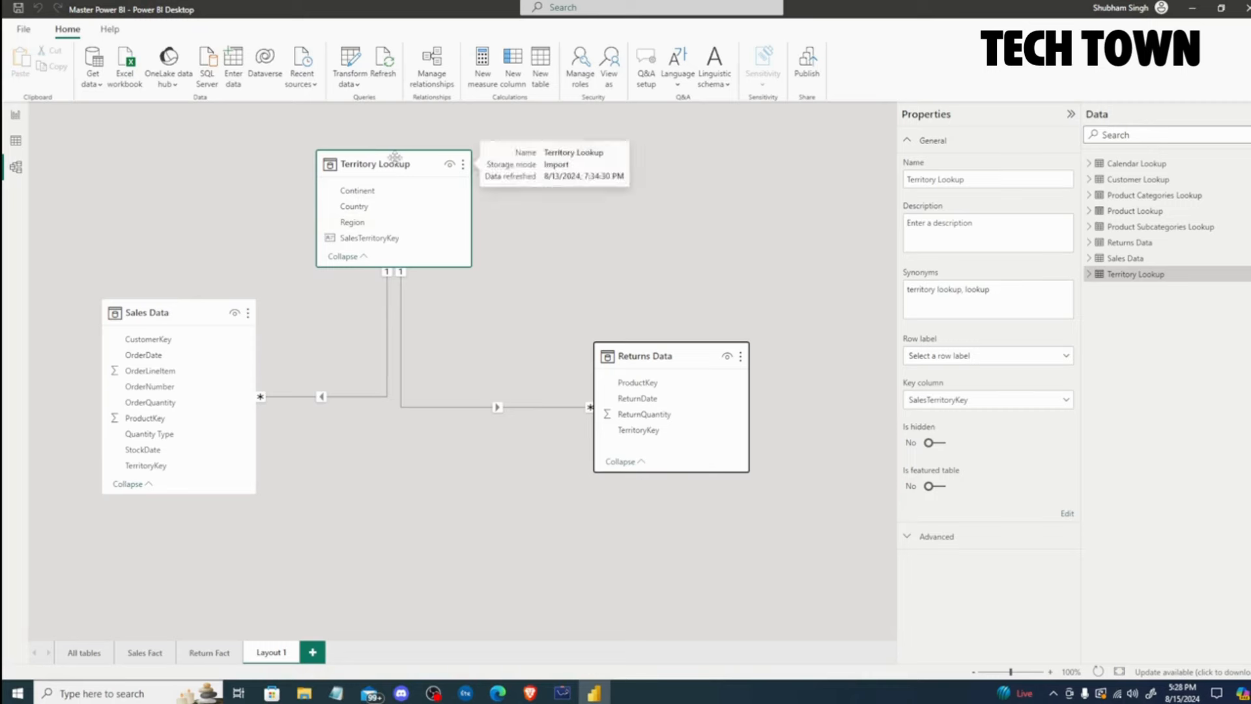
left_click_drag(664, 357, 667, 354)
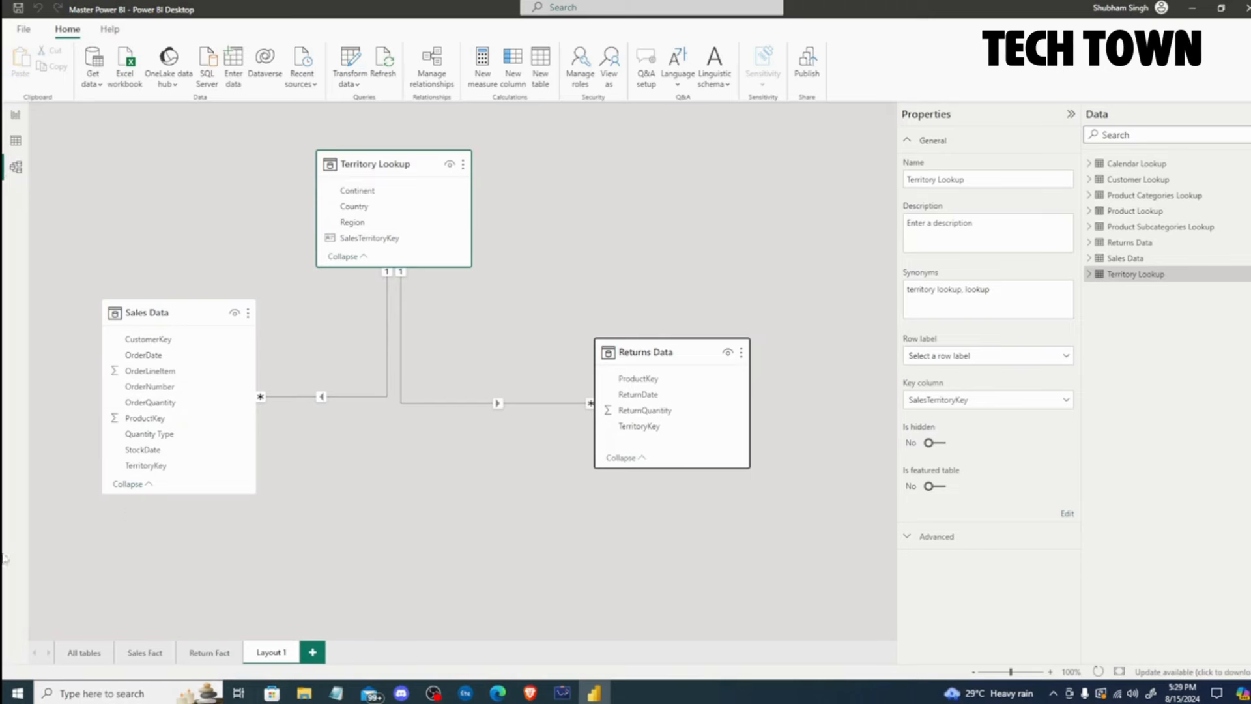
left_click_drag(153, 313, 148, 297)
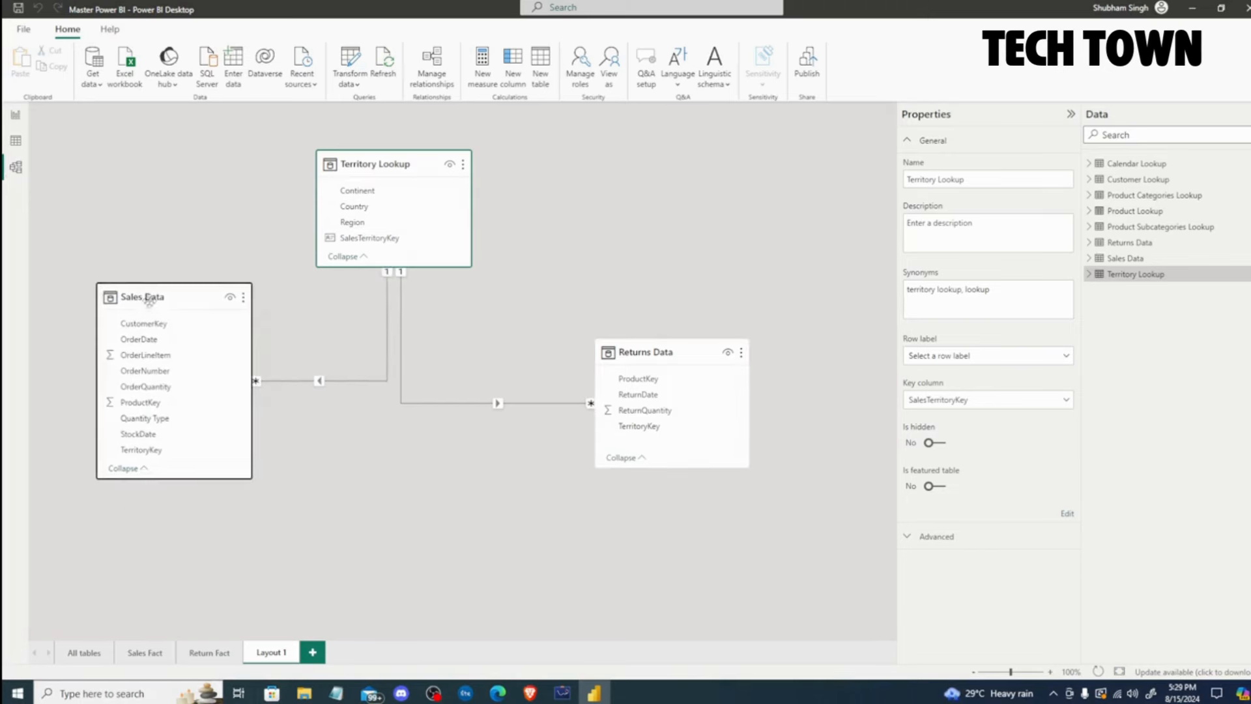
left_click_drag(652, 355, 621, 330)
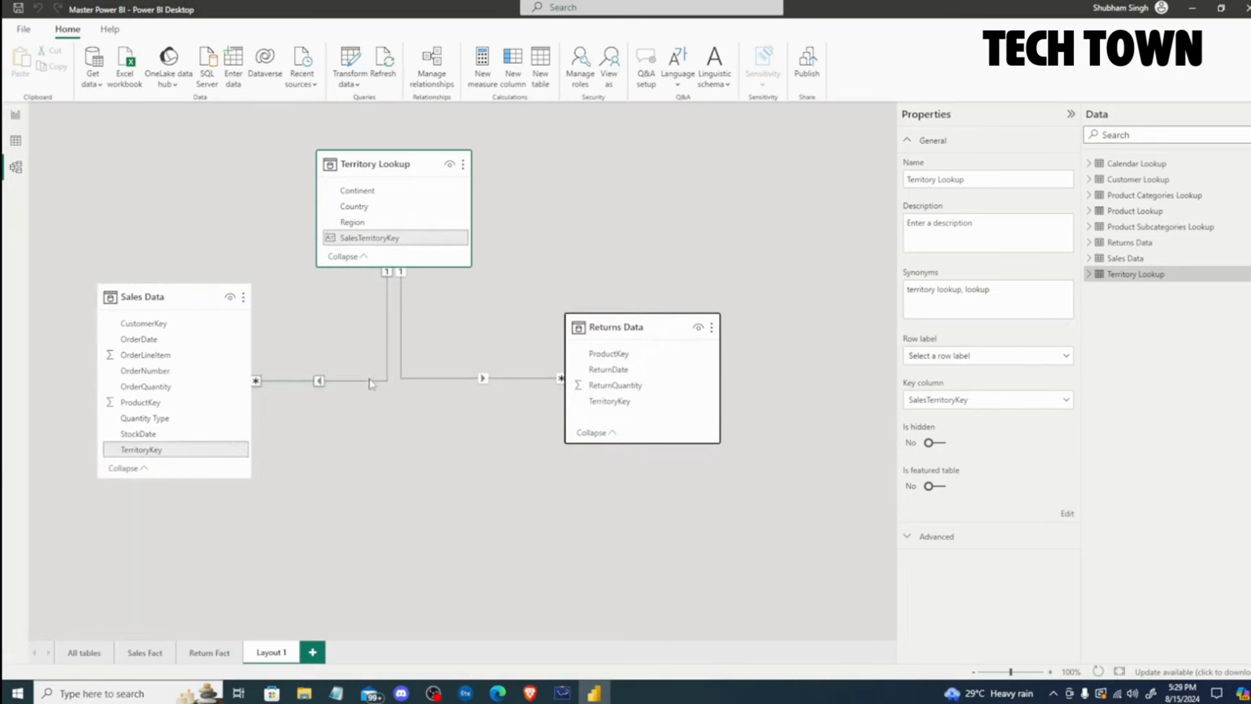
Add a new page to the report and place an enlarged empty table visual on it.
left_click(17, 116)
left_click(196, 260)
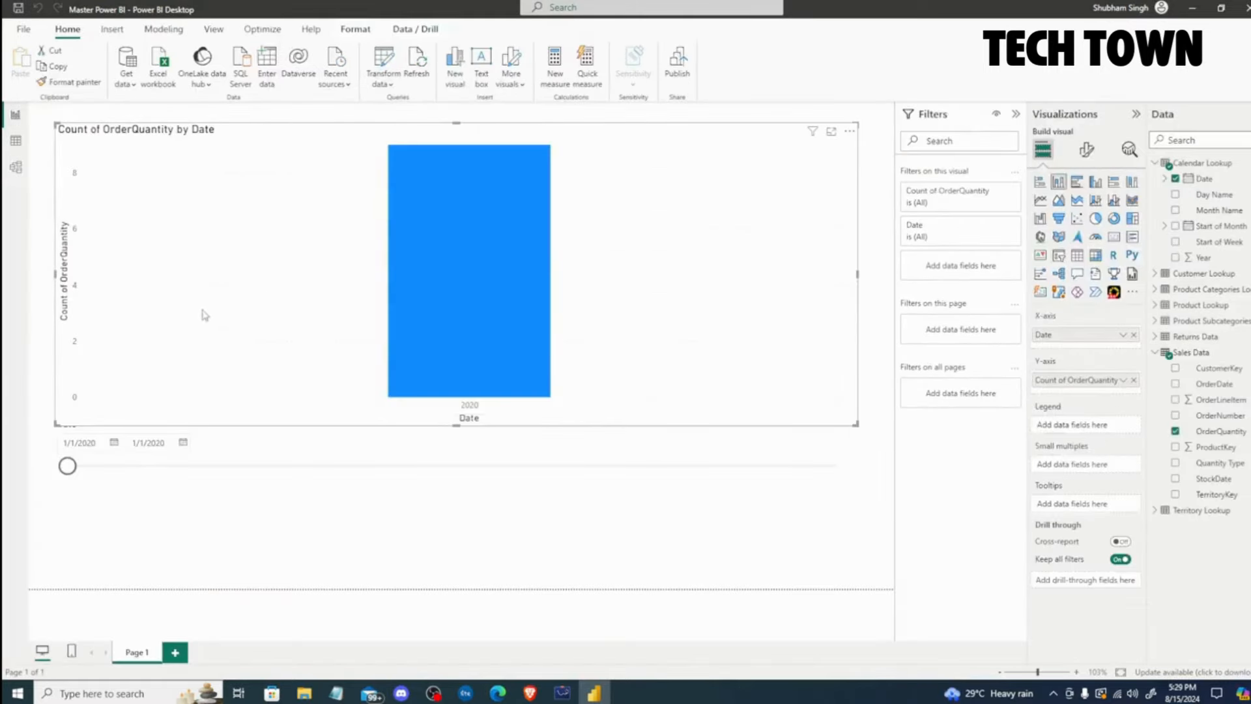
left_click(175, 653)
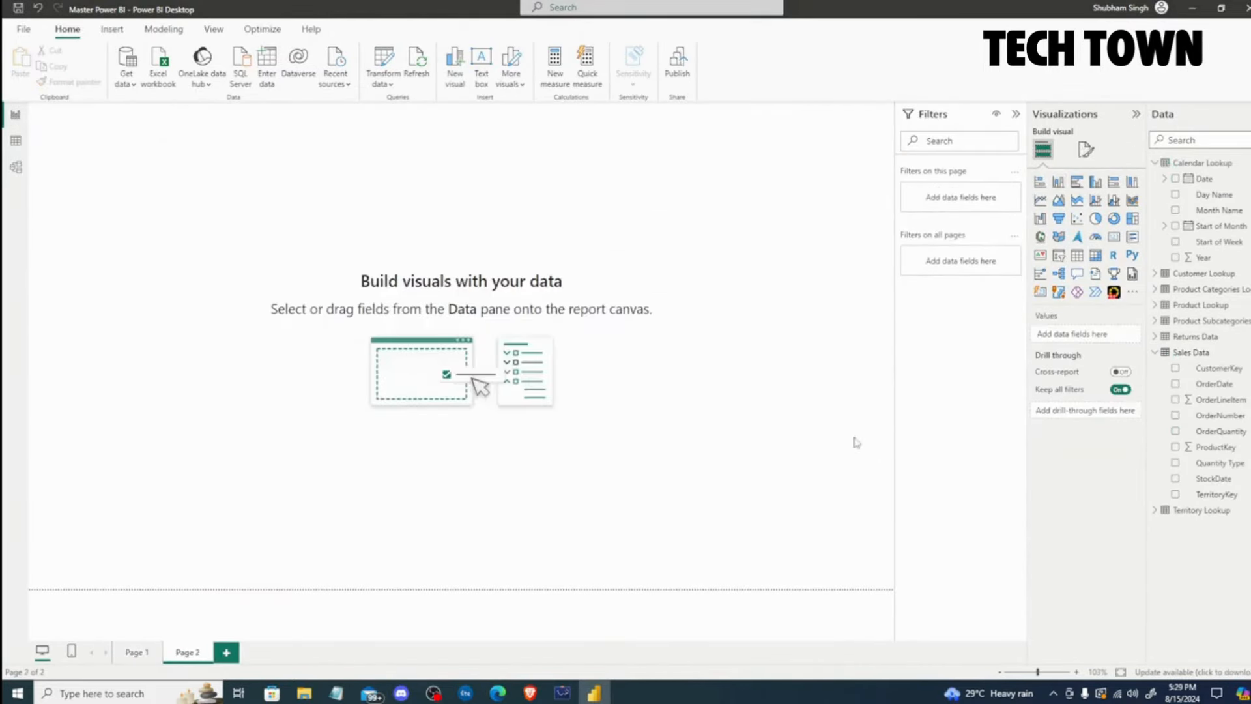
left_click(1079, 256)
left_click_drag(154, 121, 244, 233)
left_click_drag(311, 398, 593, 489)
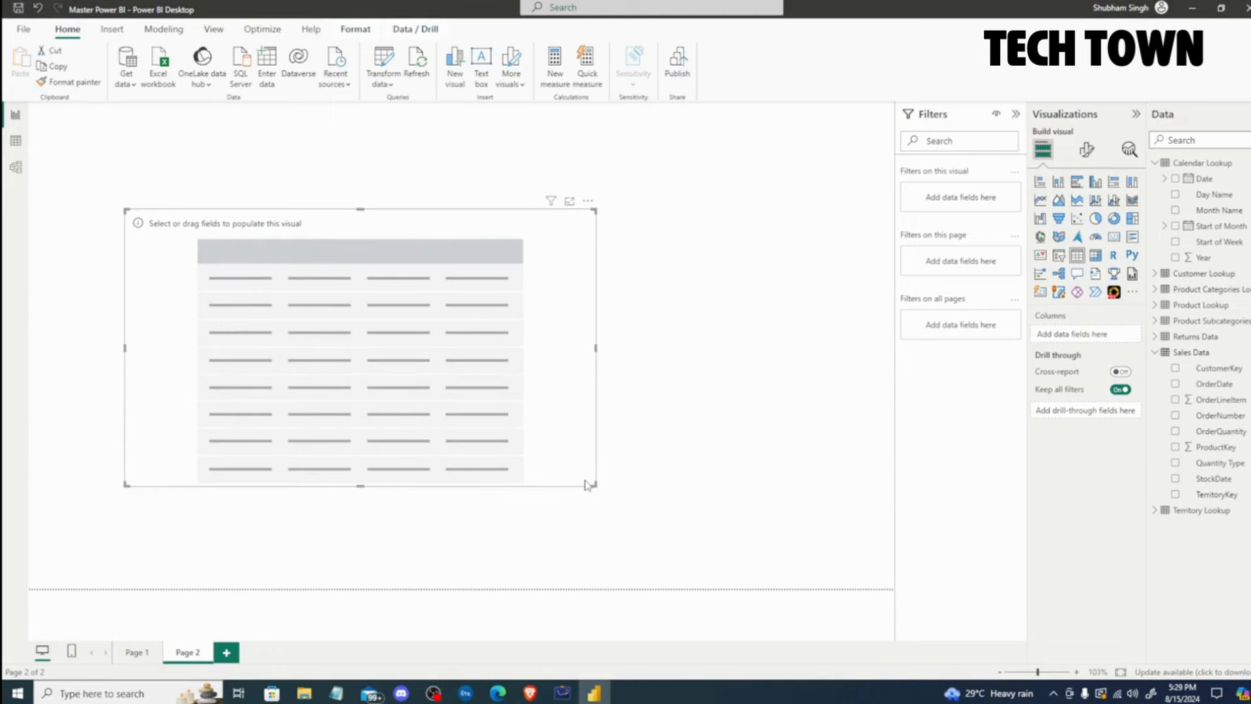
left_click(145, 655)
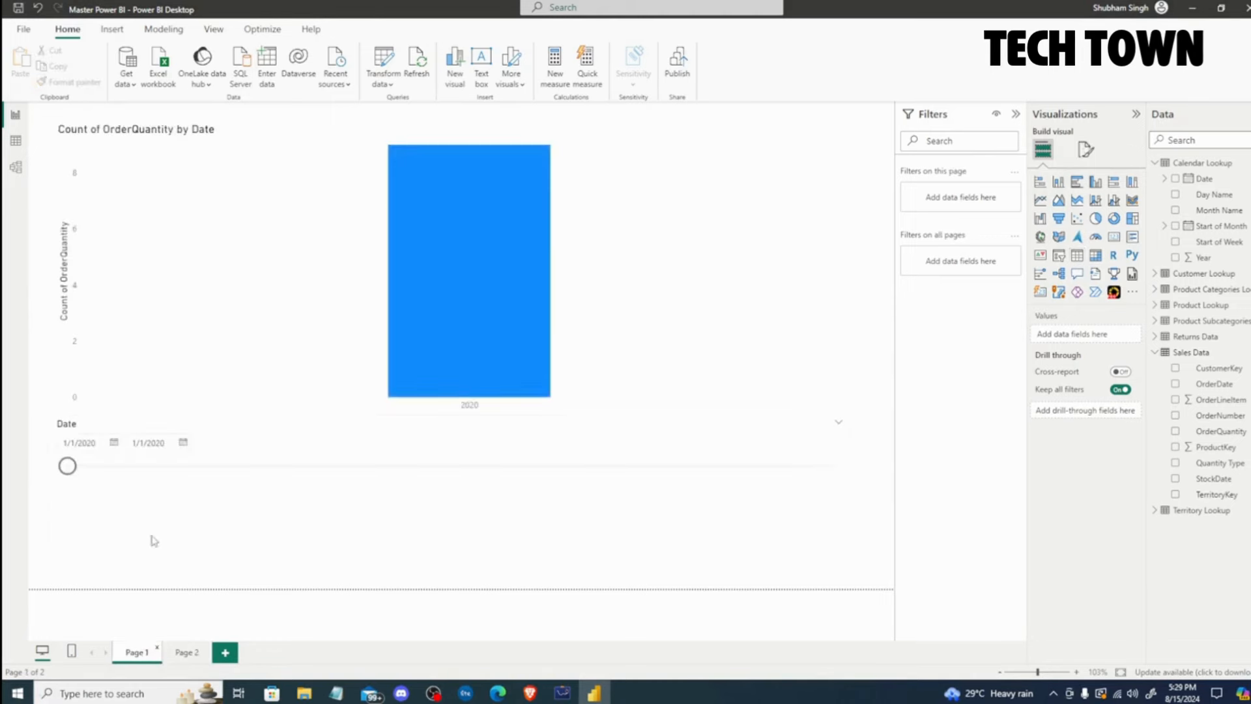
left_click(168, 657)
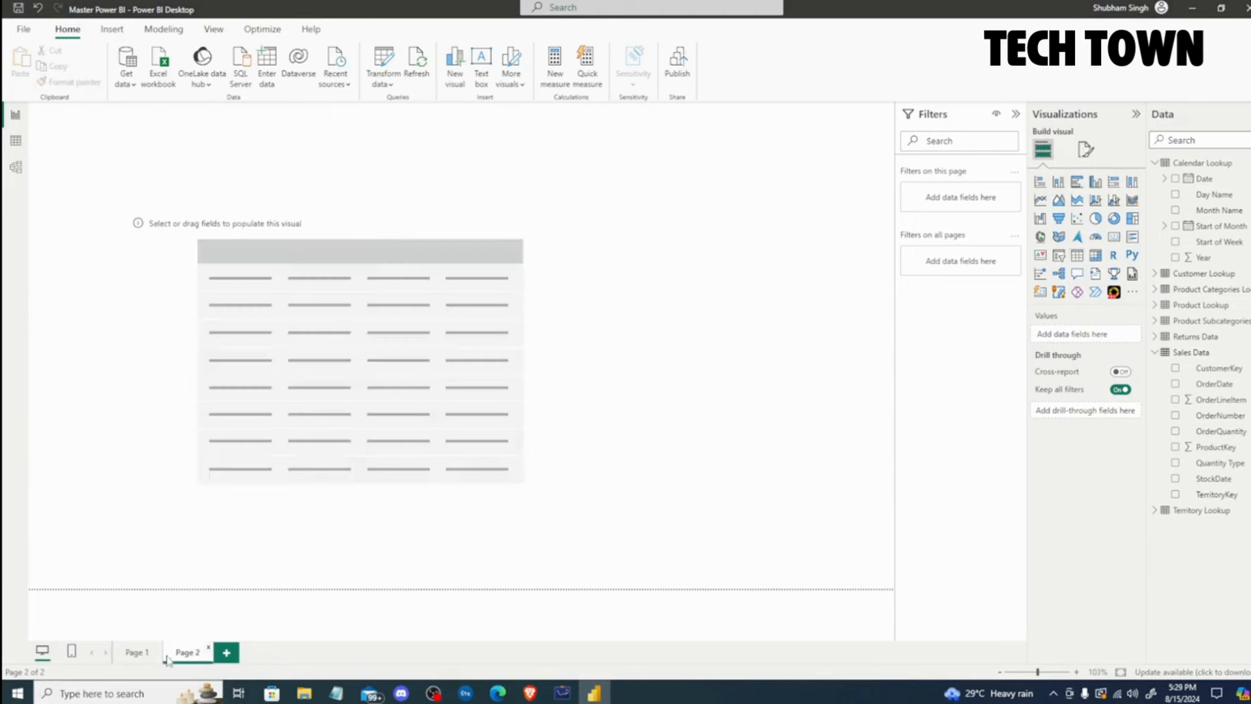
left_click(13, 170)
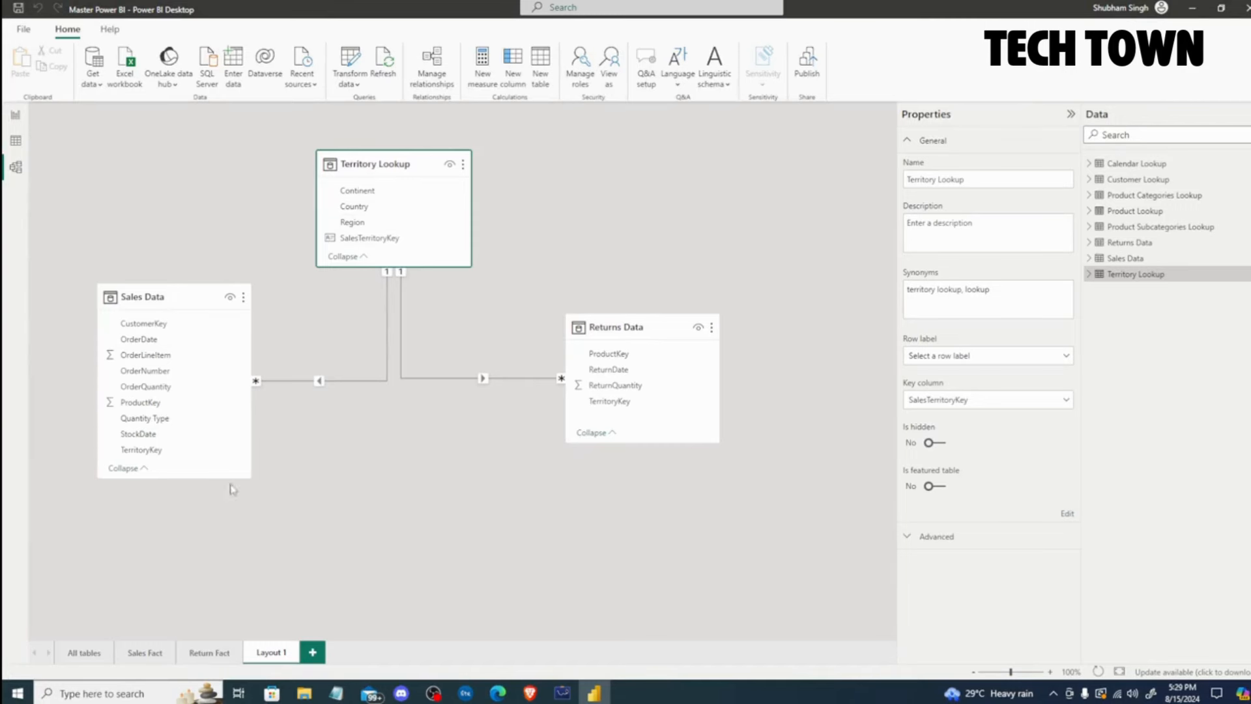
left_click(15, 118)
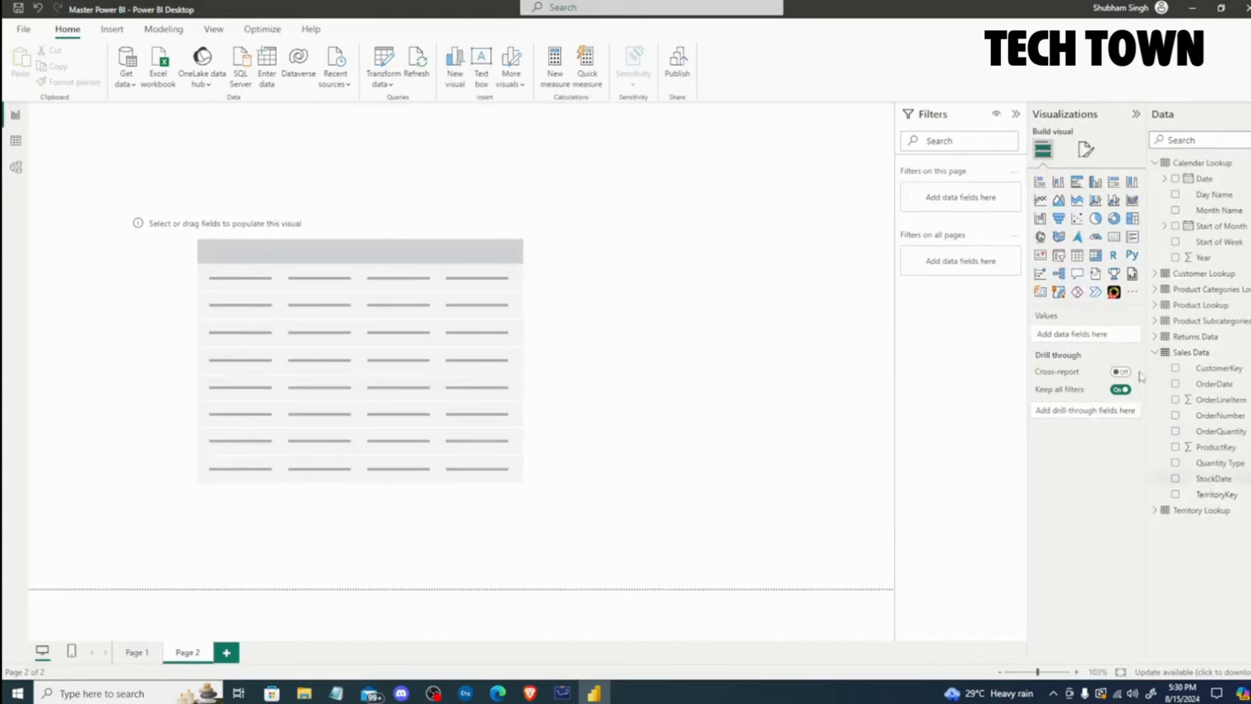
Create a table visual on Page 2 from the SalesTerritoryKey field of Territory Lookup.
left_click(1155, 354)
left_click(1155, 163)
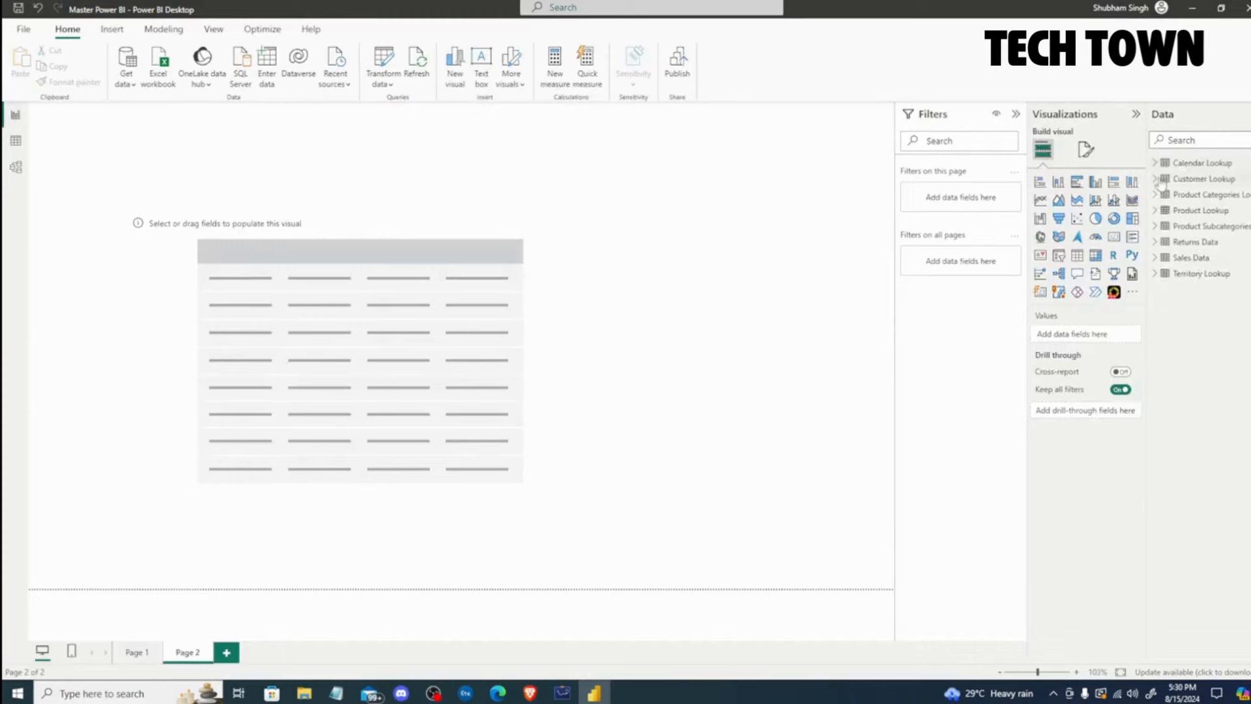
left_click_drag(1145, 151, 1089, 157)
left_click(1098, 274)
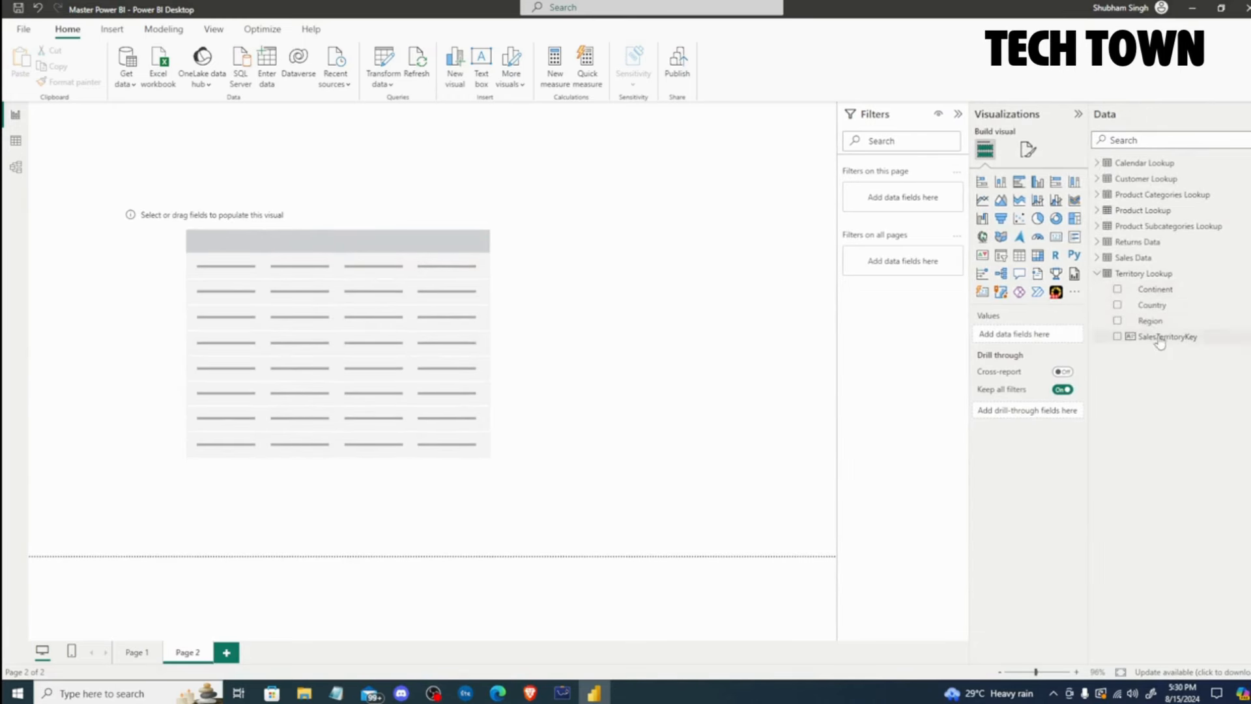
left_click_drag(1160, 343, 129, 414)
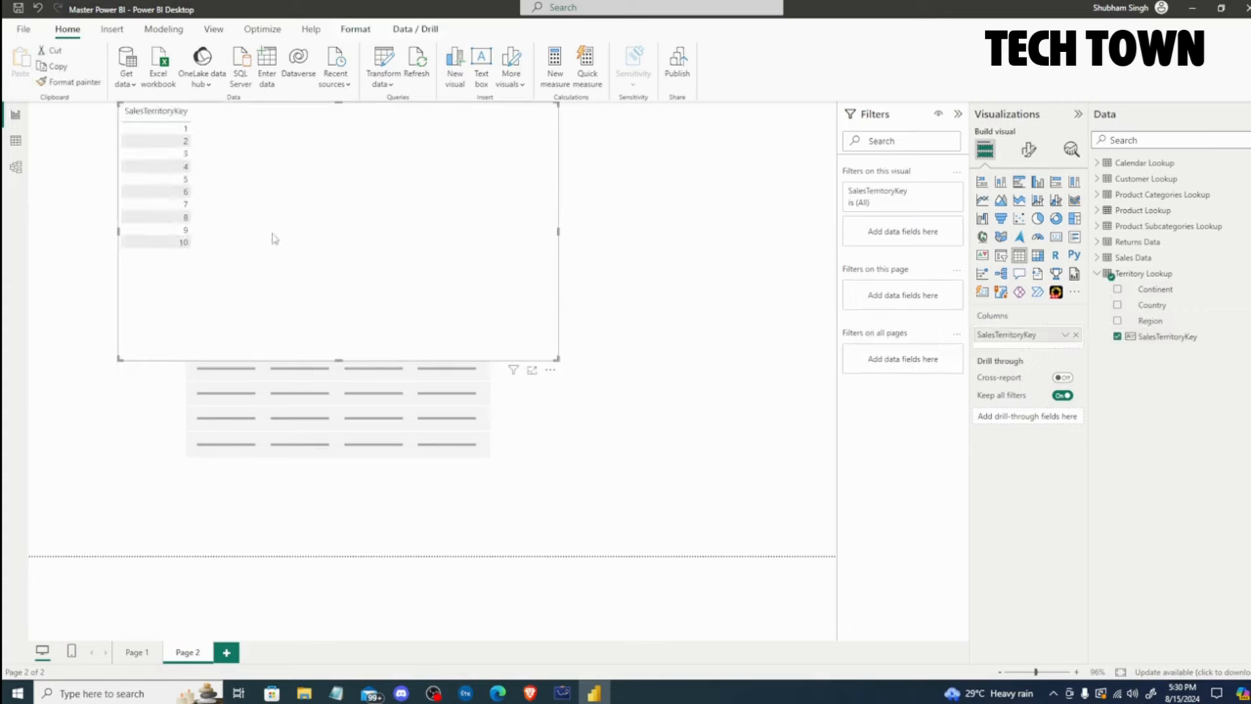
Delete the empty table visual, then shrink the SalesTerritoryKey table and move it near the page's upper-left corner.
left_click_drag(303, 129, 331, 325)
left_click(348, 233)
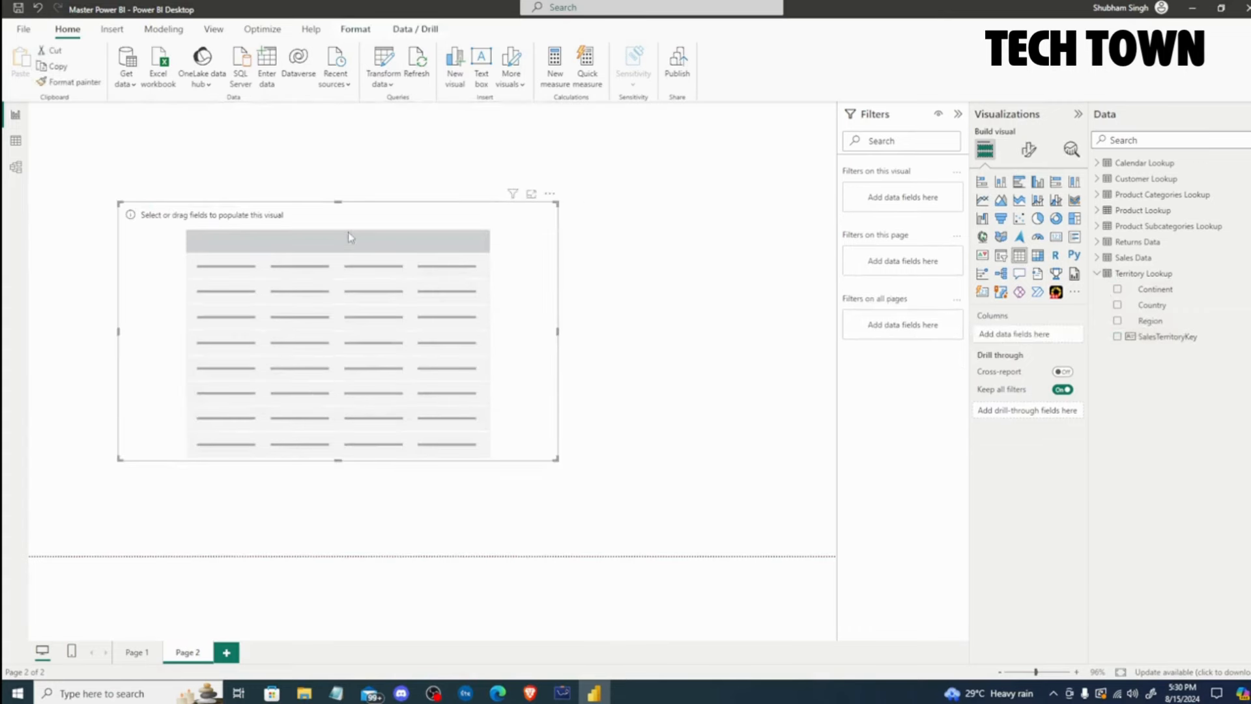
key("Delete")
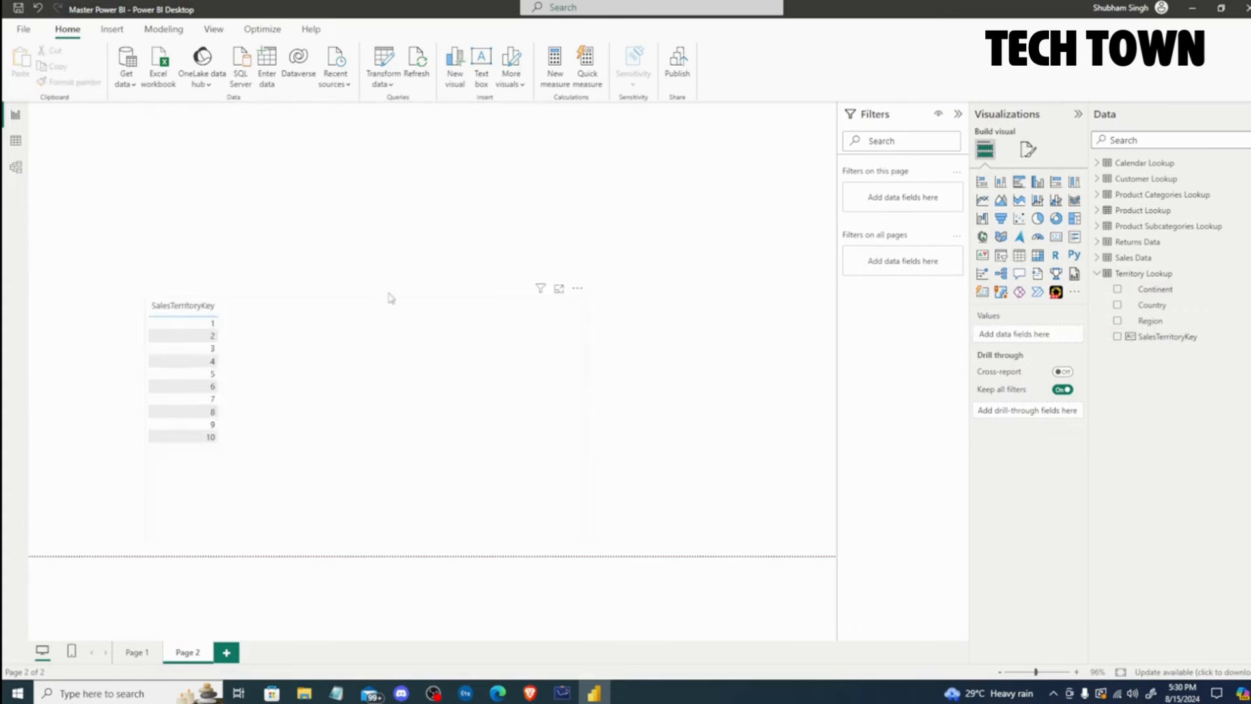
left_click_drag(390, 298, 401, 150)
left_click_drag(595, 405, 421, 241)
scroll(473, 286, "up", 3)
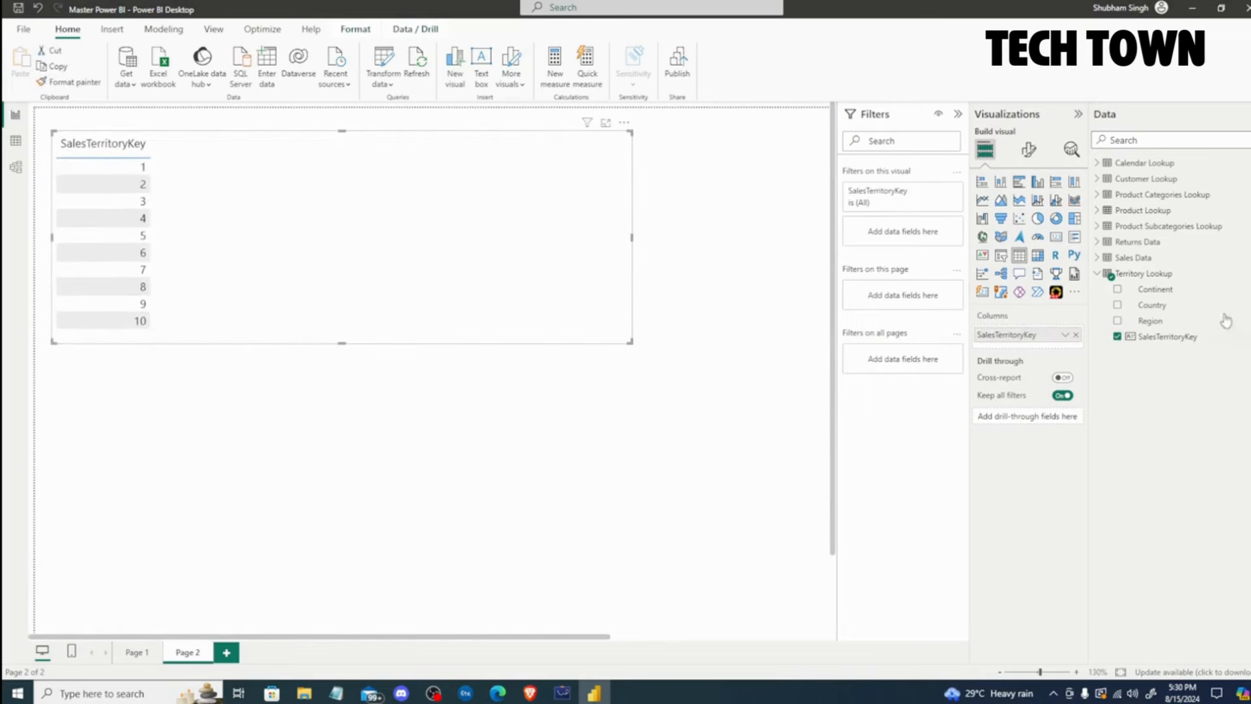
Add OrderQuantity from Sales Data as a second table column and summarize it by Sum.
left_click(1101, 277)
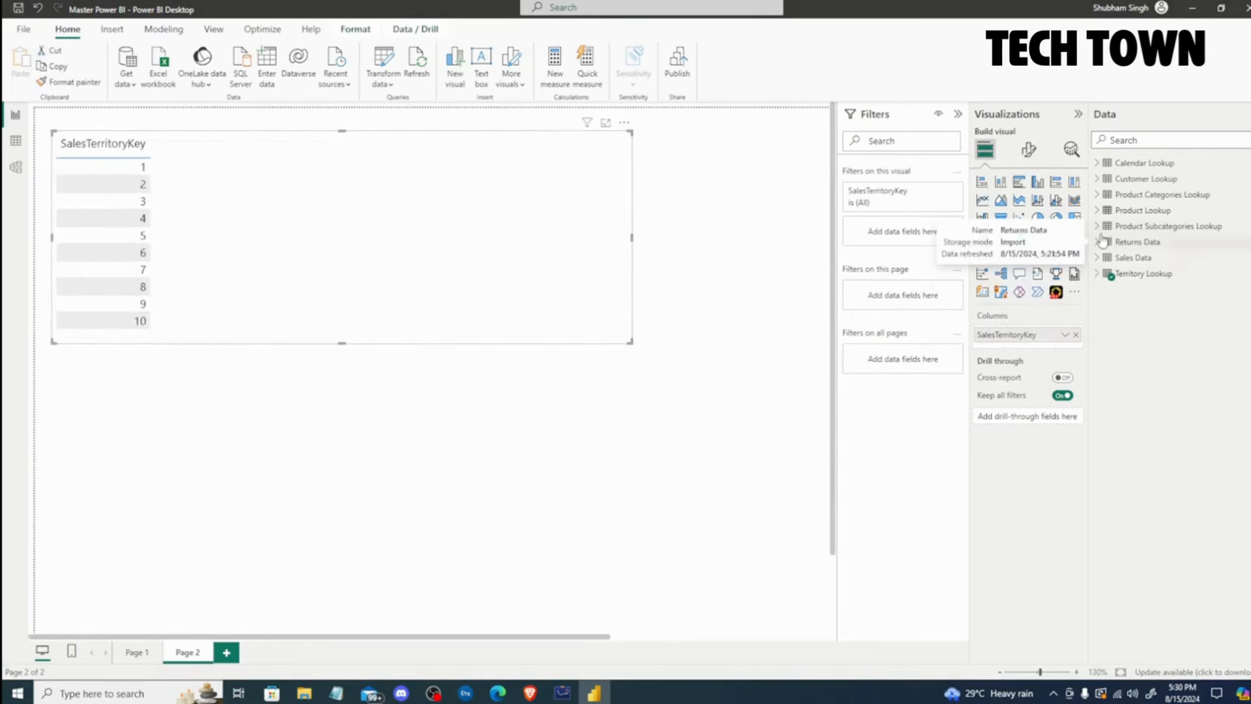
left_click(1099, 258)
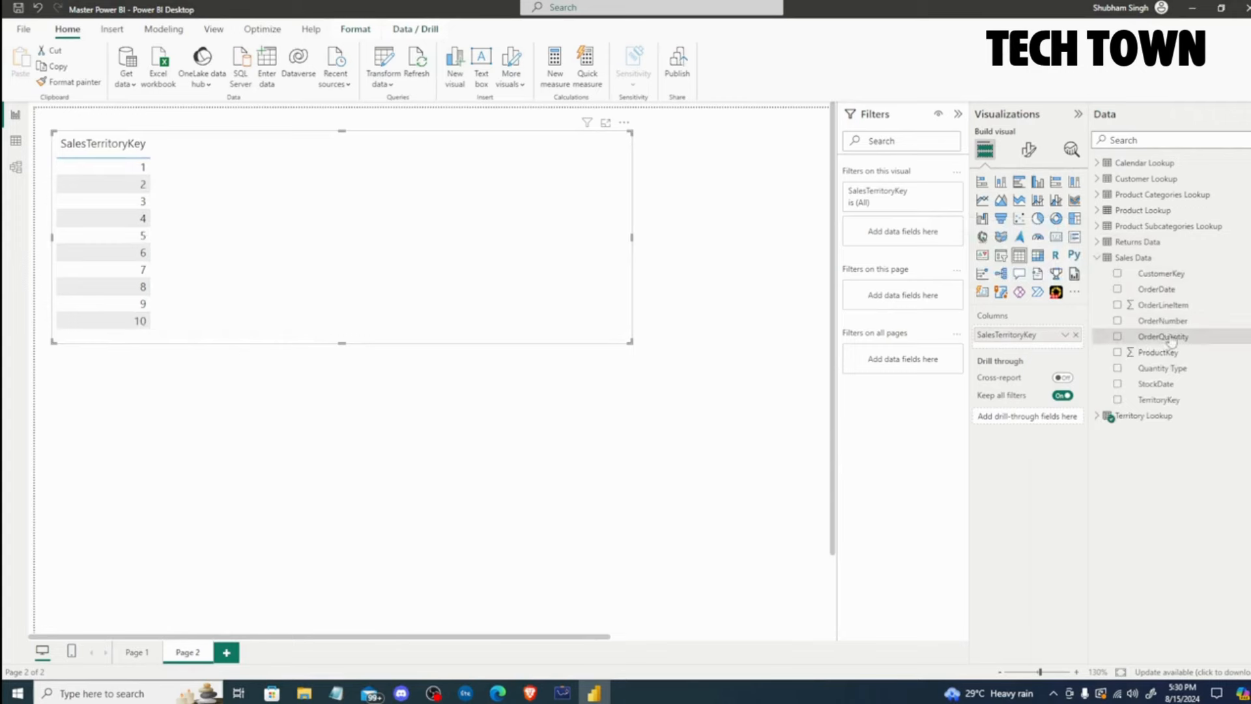
left_click_drag(1165, 337, 1041, 345)
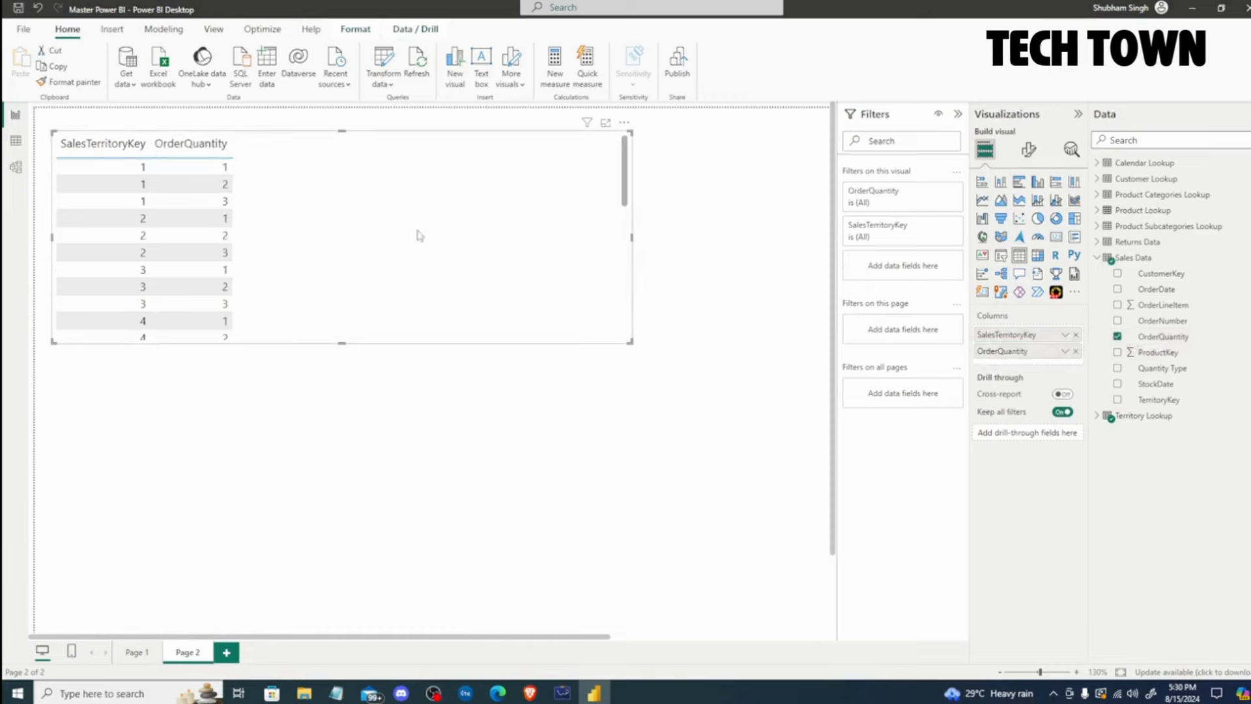
left_click(1065, 351)
left_click(1107, 452)
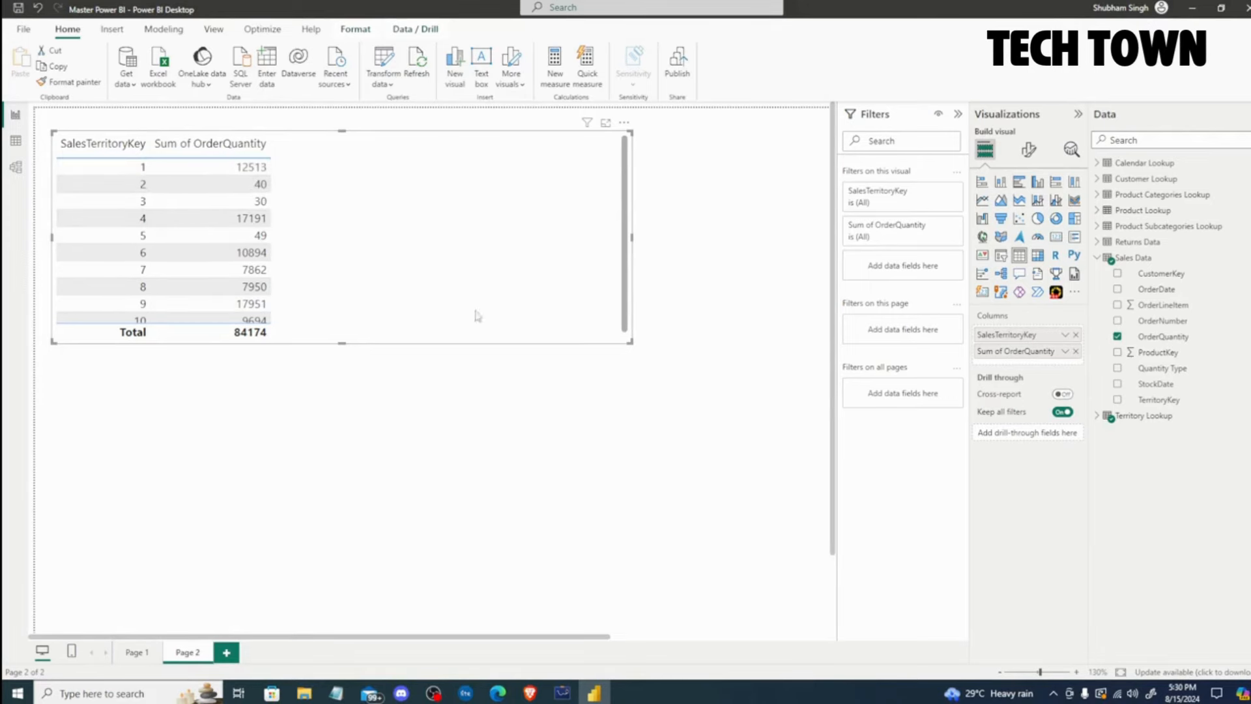
Add ReturnQuantity from Returns Data as the third column of the table visual.
left_click(1098, 258)
left_click(1101, 243)
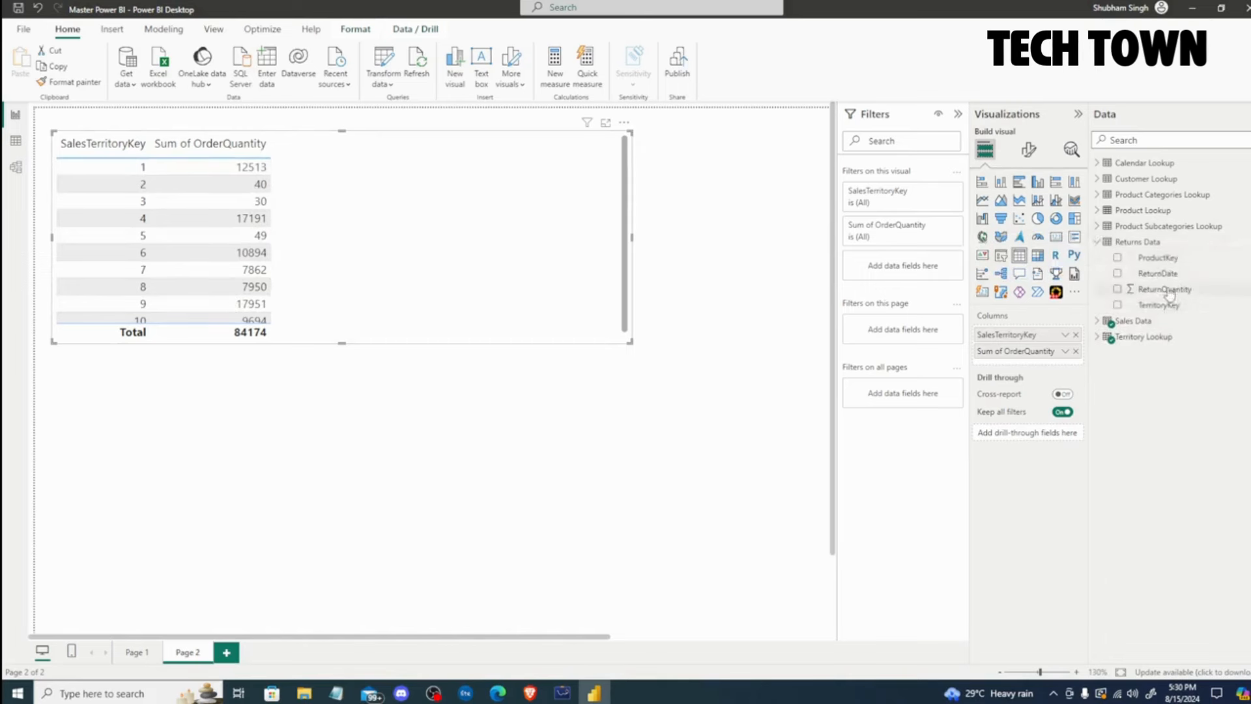
left_click_drag(1137, 289, 1037, 365)
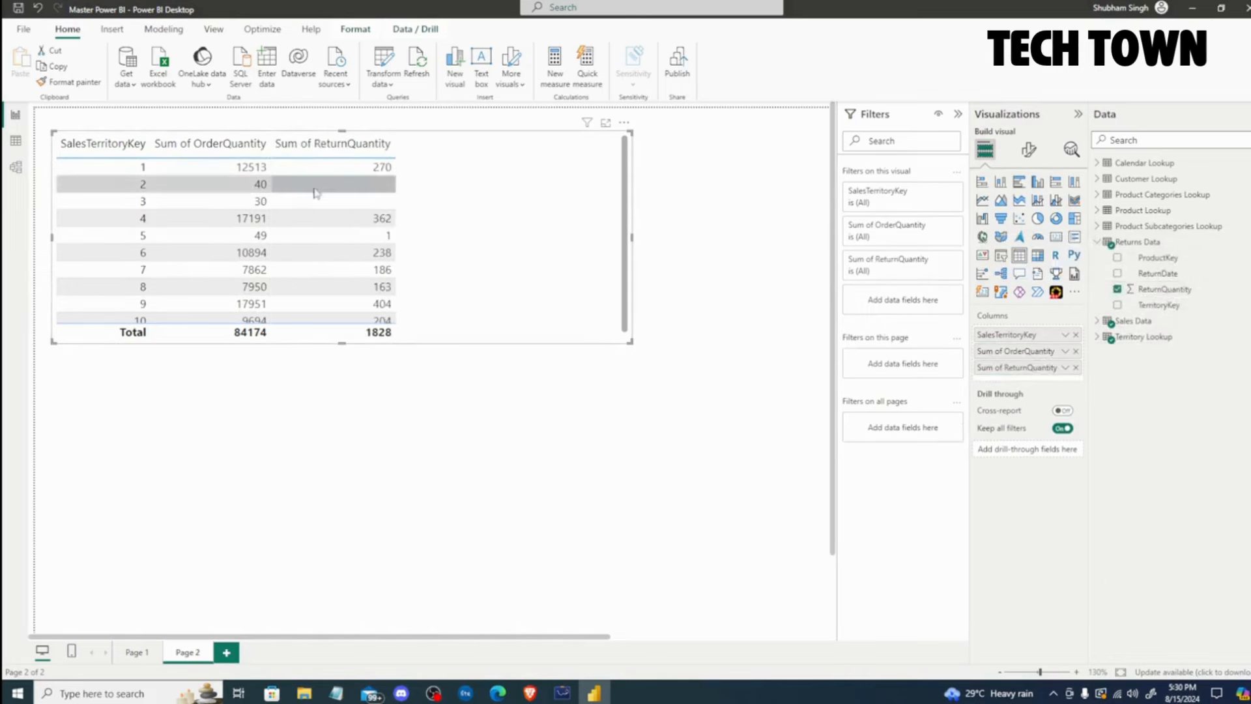
Narrow the table visual to fit its three columns and move it into the page's upper-left corner.
left_click_drag(626, 344, 426, 341)
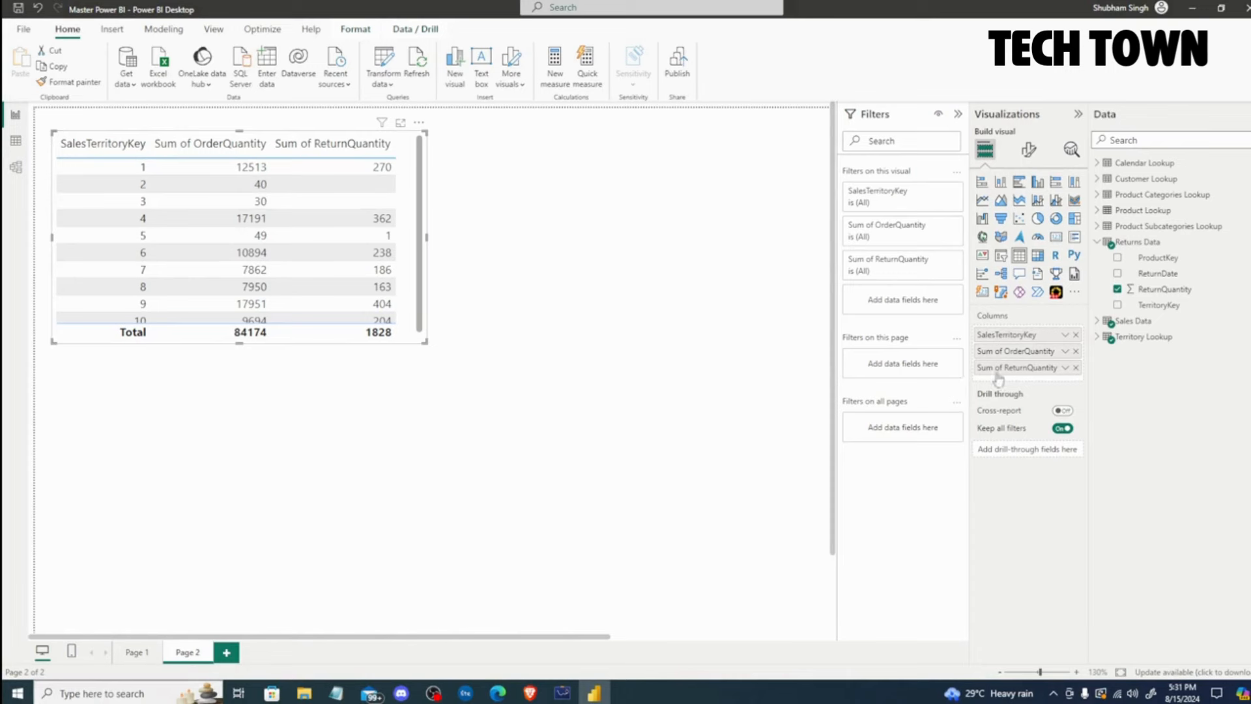
left_click(1099, 337)
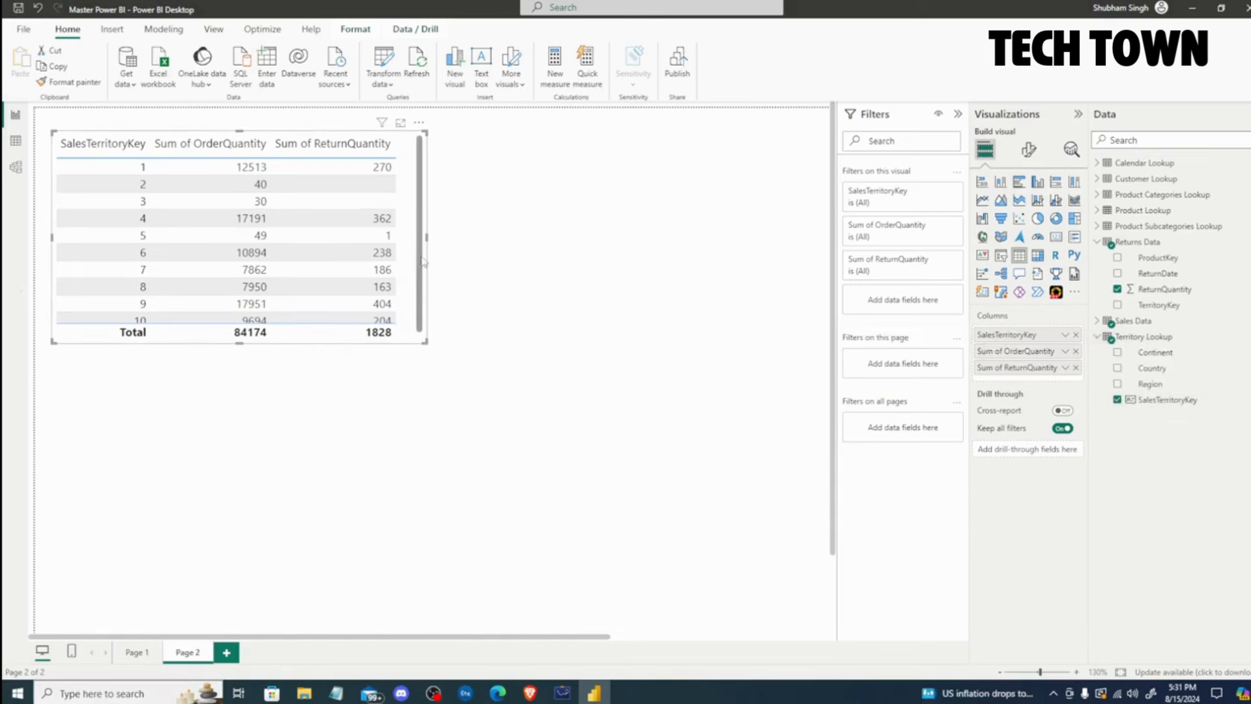
left_click_drag(415, 258, 393, 243)
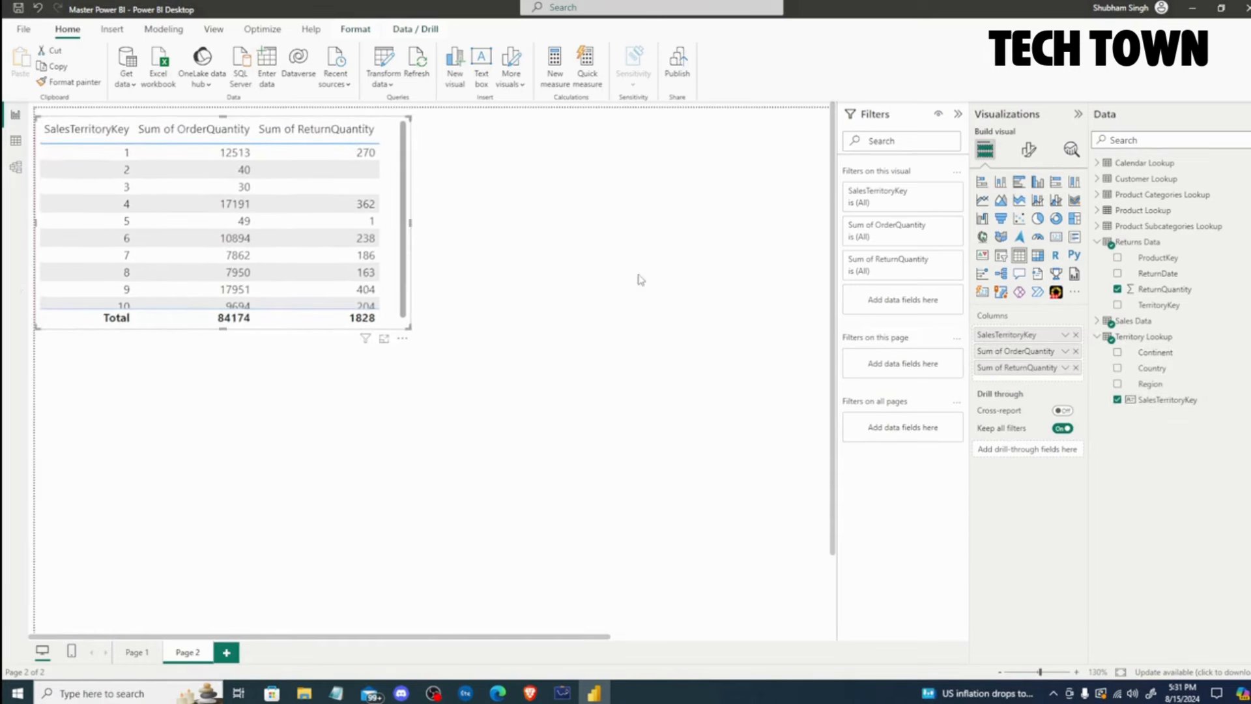
Deselect the table visual, collapse the Territory Lookup fields and expand the Sales Data fields.
left_click(629, 406)
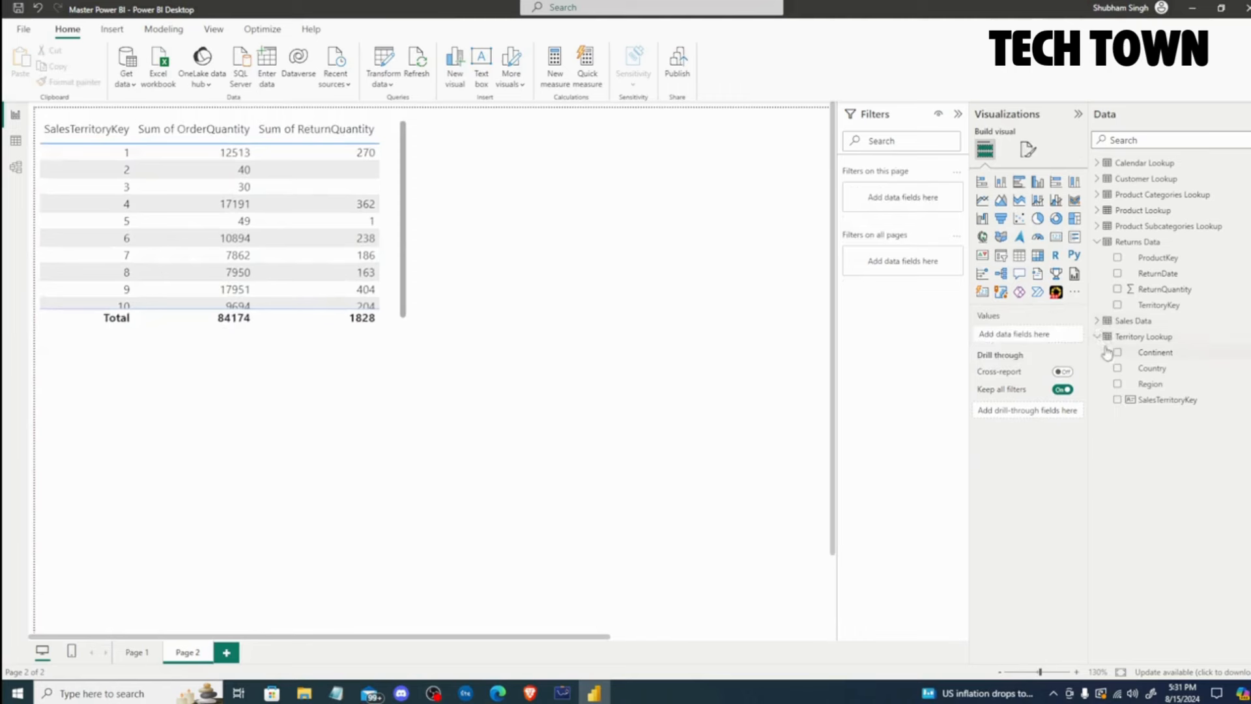
left_click(1107, 336)
left_click(1100, 321)
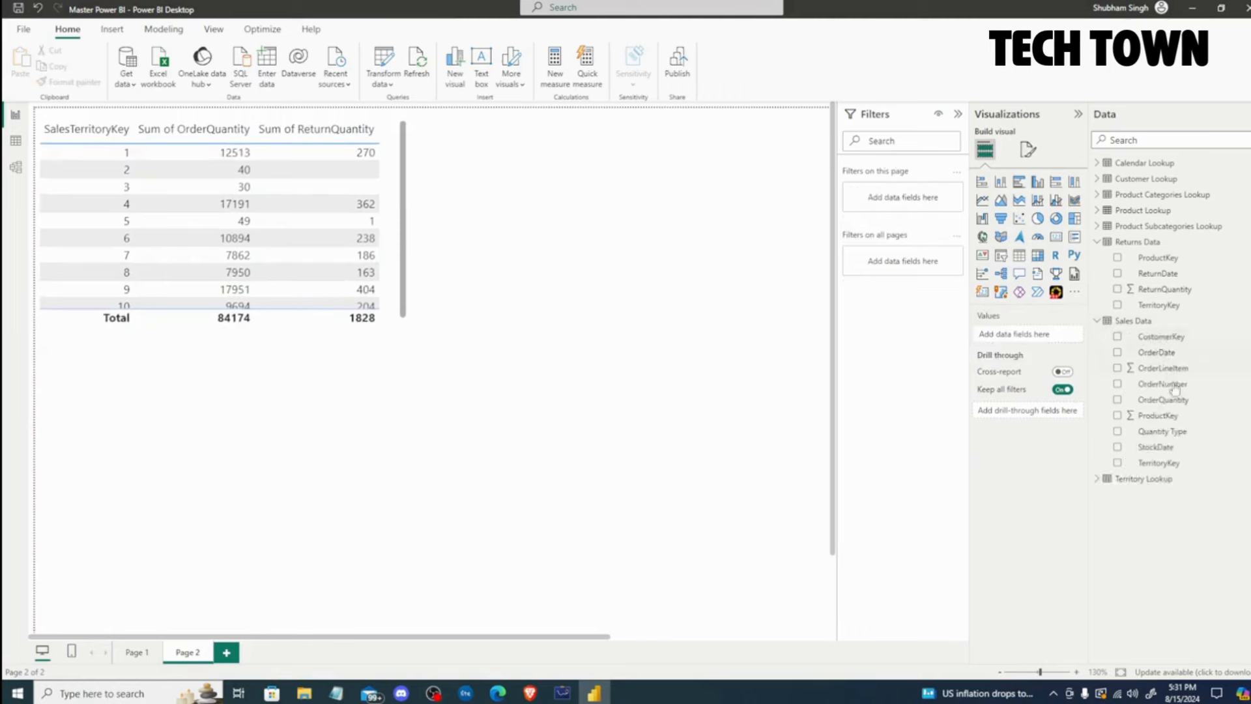
left_click(1165, 463)
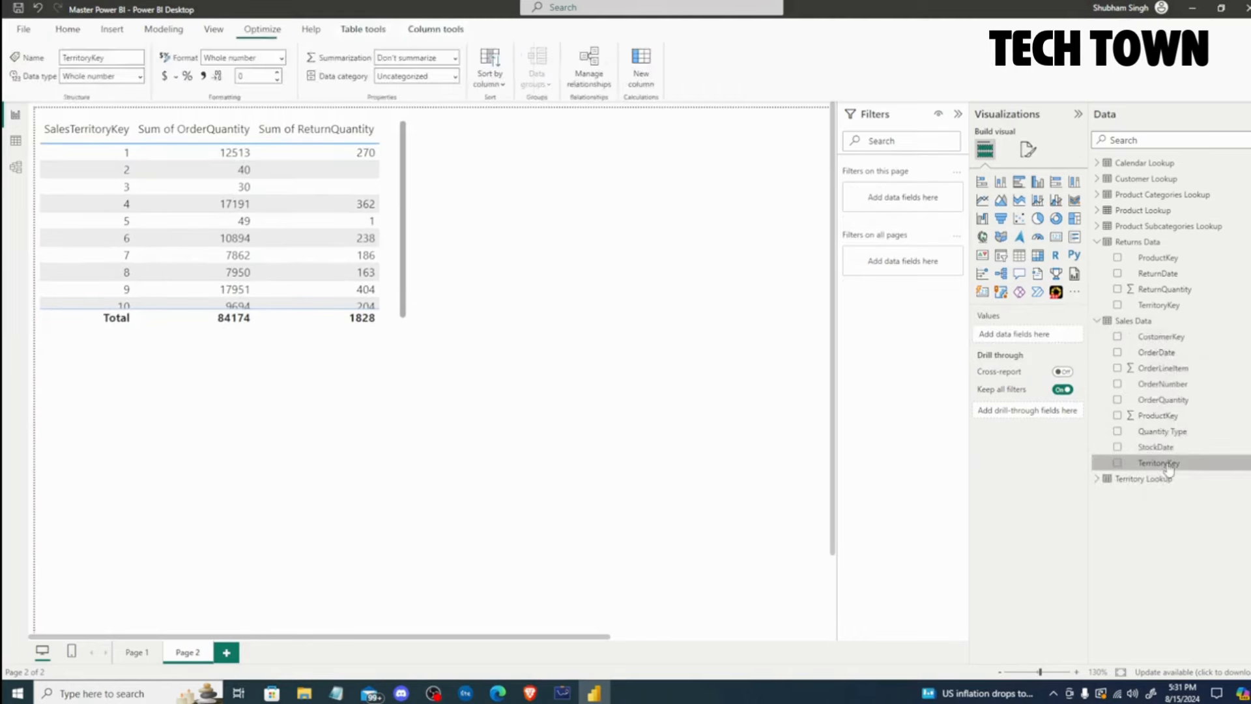
left_click(1118, 464)
left_click_drag(254, 360, 307, 360)
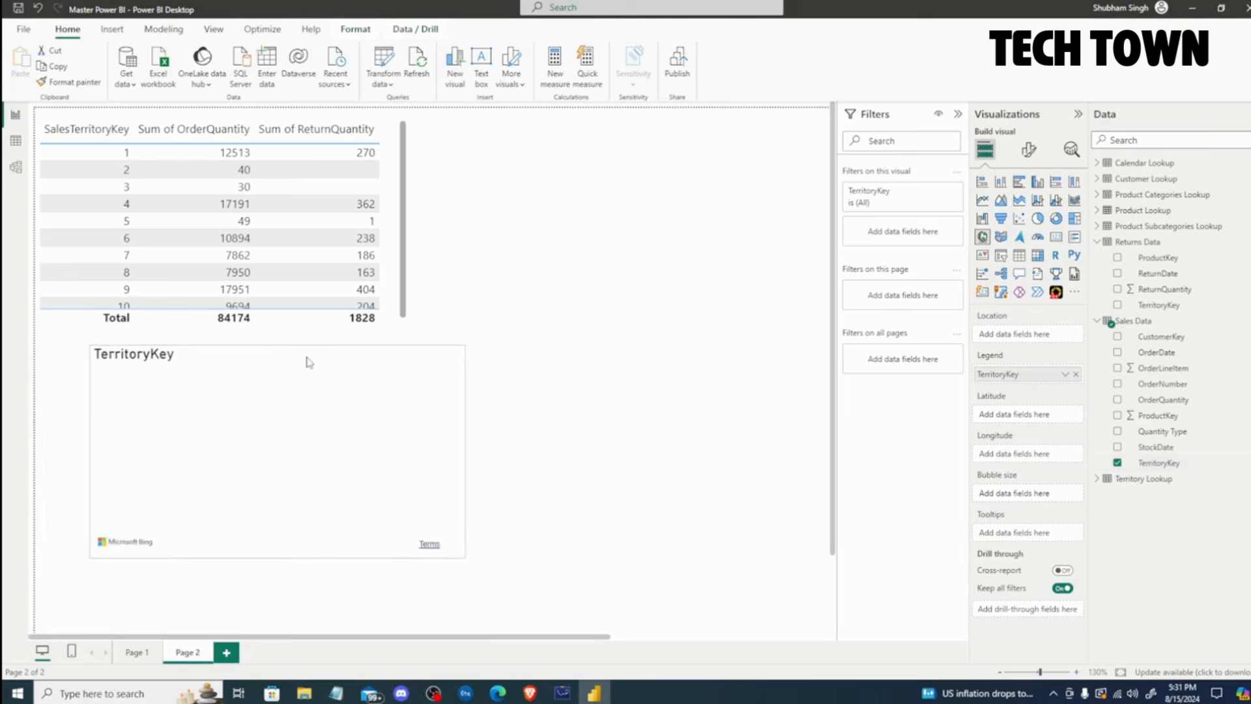
left_click(1117, 464)
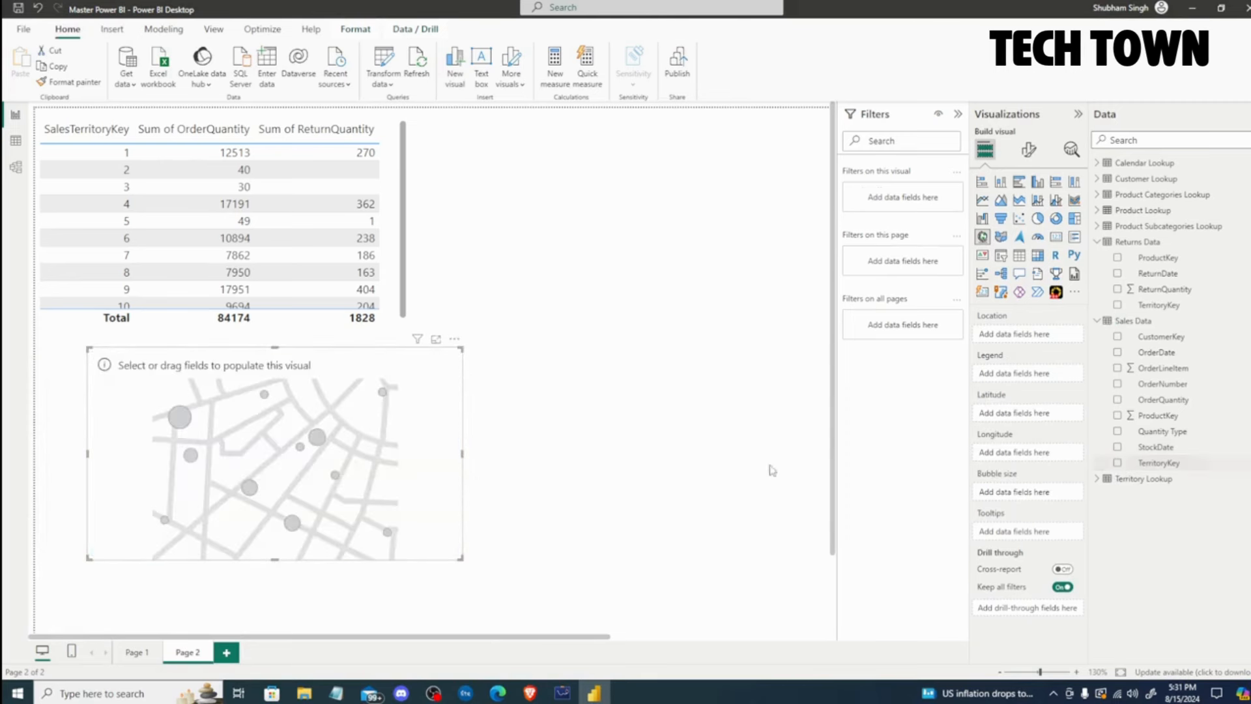
key("Delete")
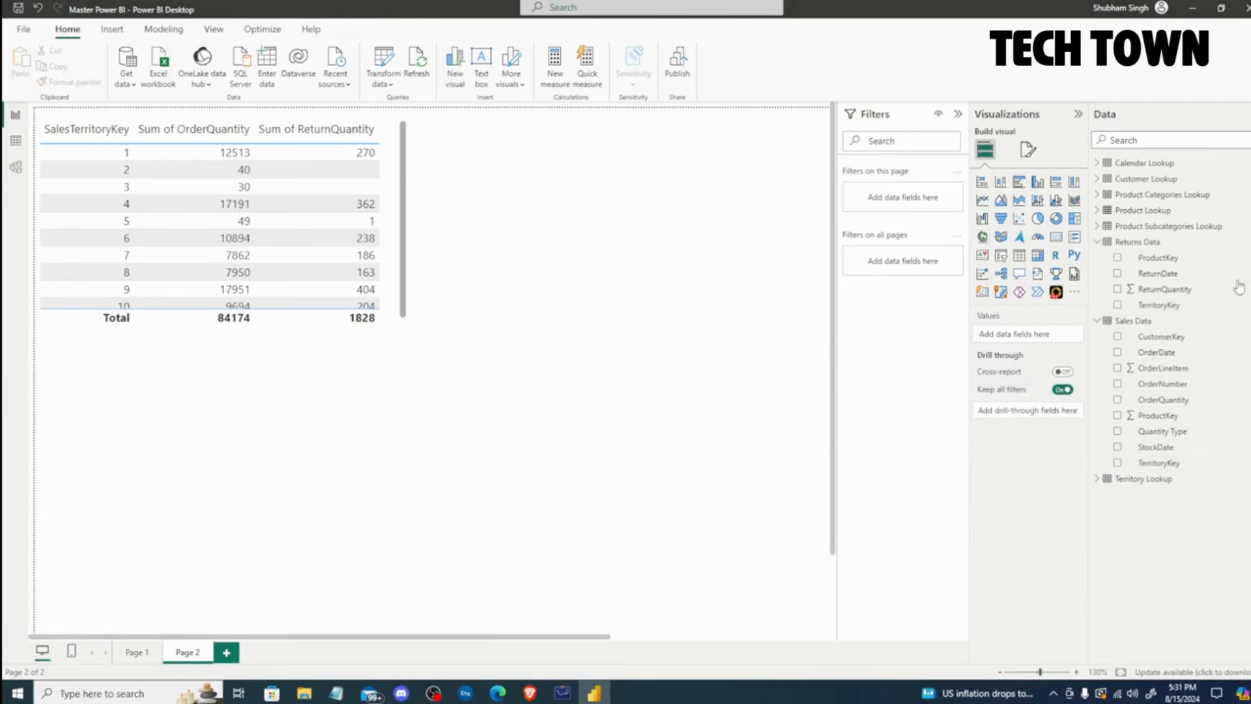
Insert a second table visual below the first, with TerritoryKey from Sales Data as its first column.
left_click(1019, 255)
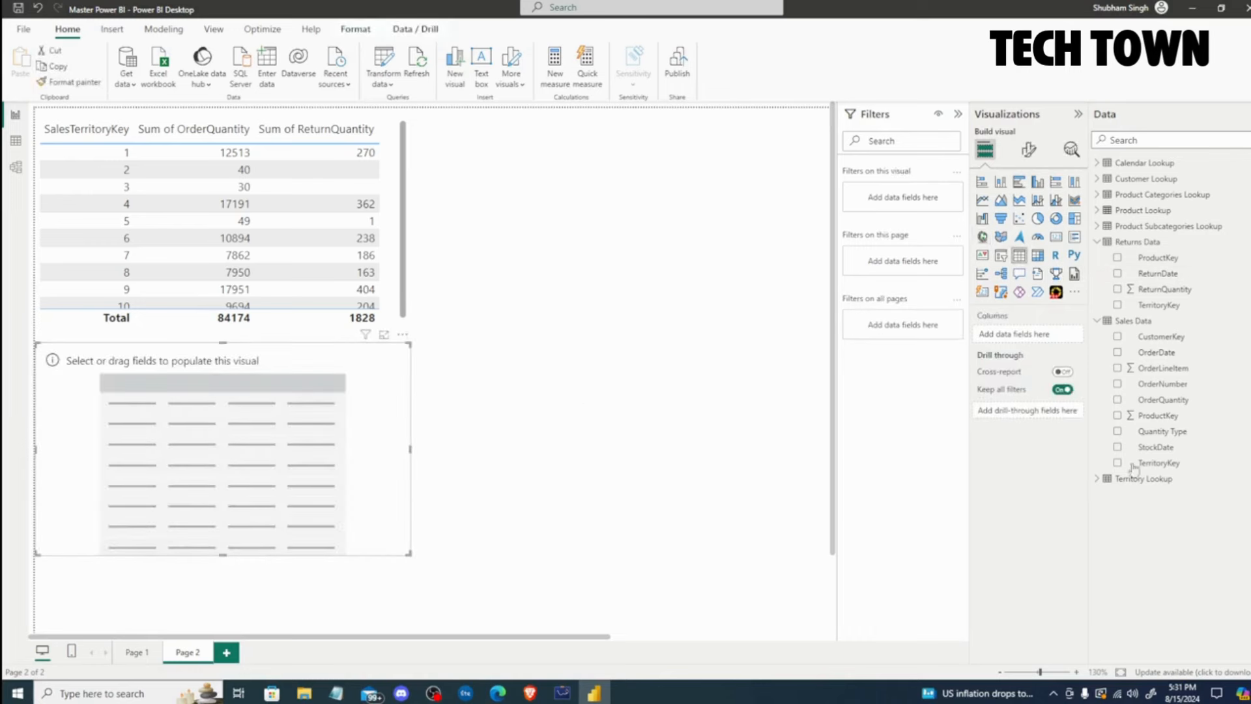
left_click_drag(1160, 464, 1038, 340)
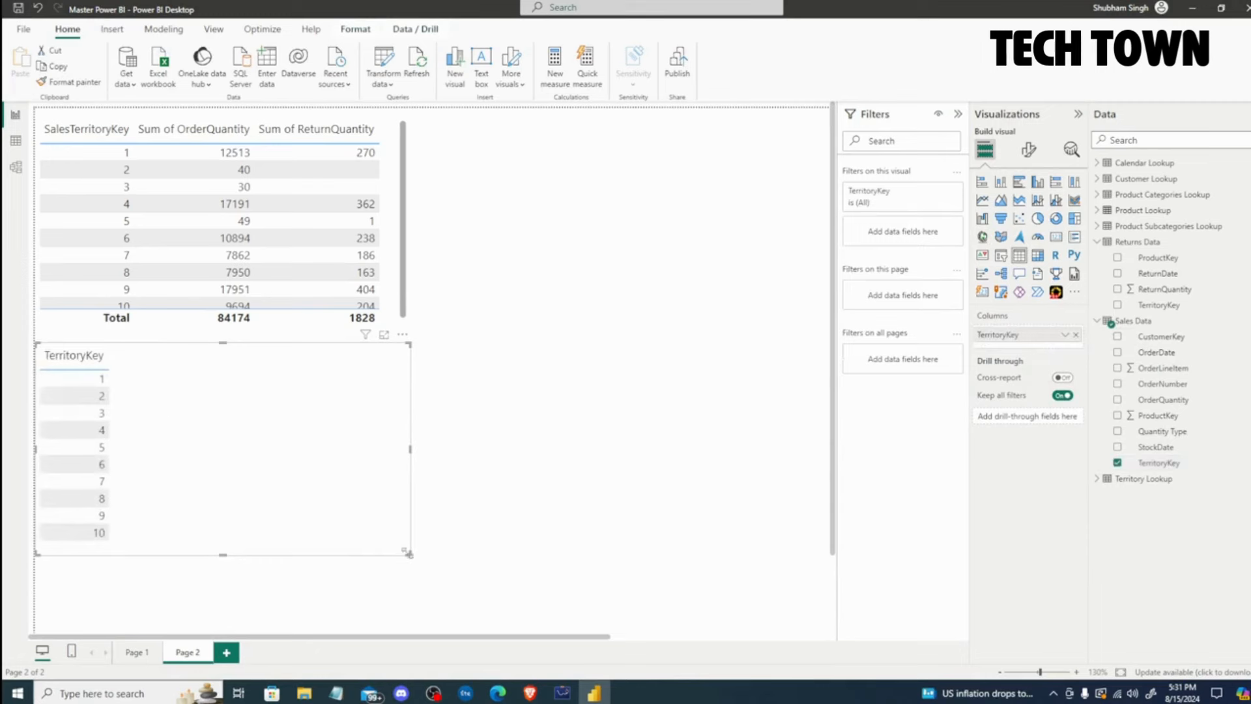
mouse_move(409, 554)
left_mouse_down()
mouse_move(441, 556)
mouse_move(410, 551)
left_mouse_up()
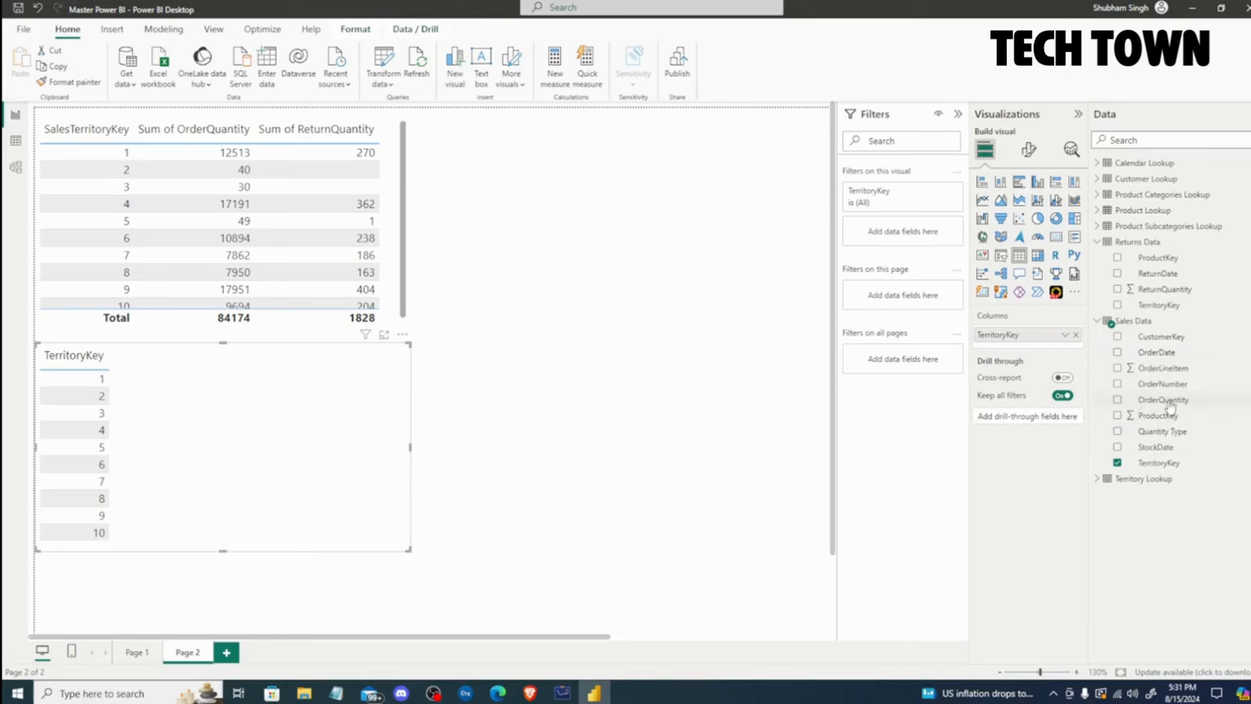
Add OrderQuantity from Sales Data as the second table's next column and summarize it by Sum.
left_click_drag(1171, 407, 1058, 357)
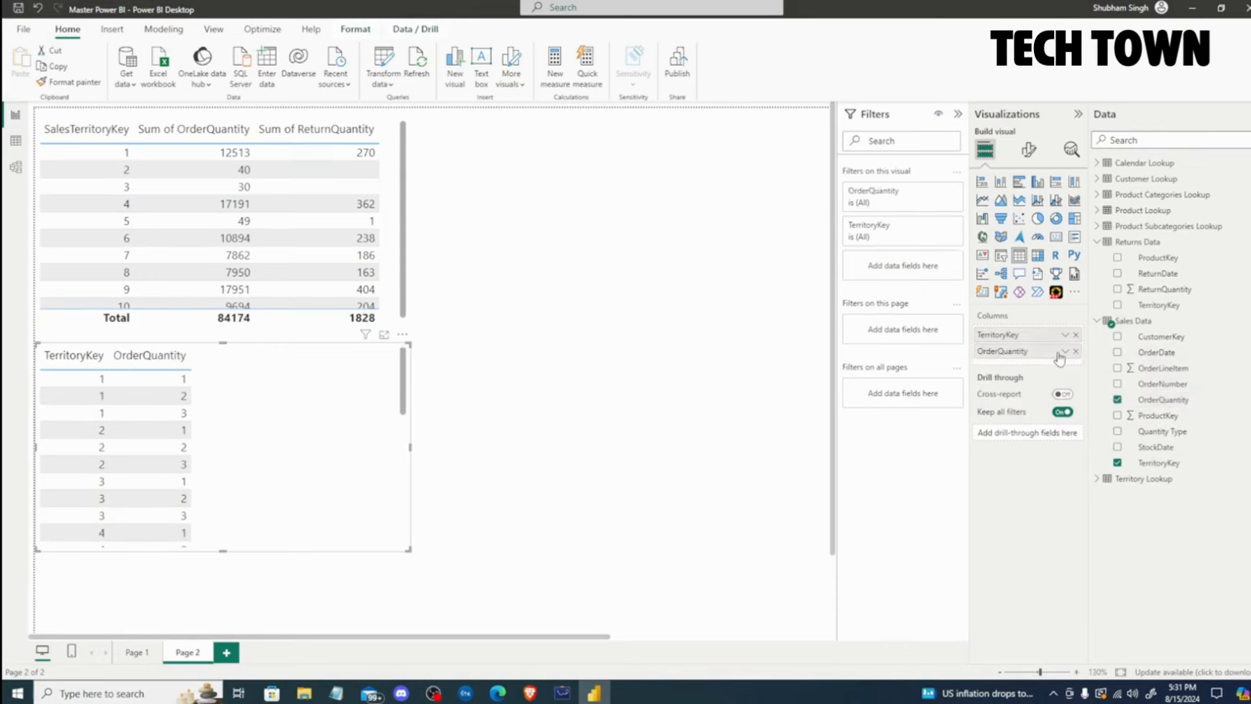
left_click(1065, 355)
left_click(1101, 451)
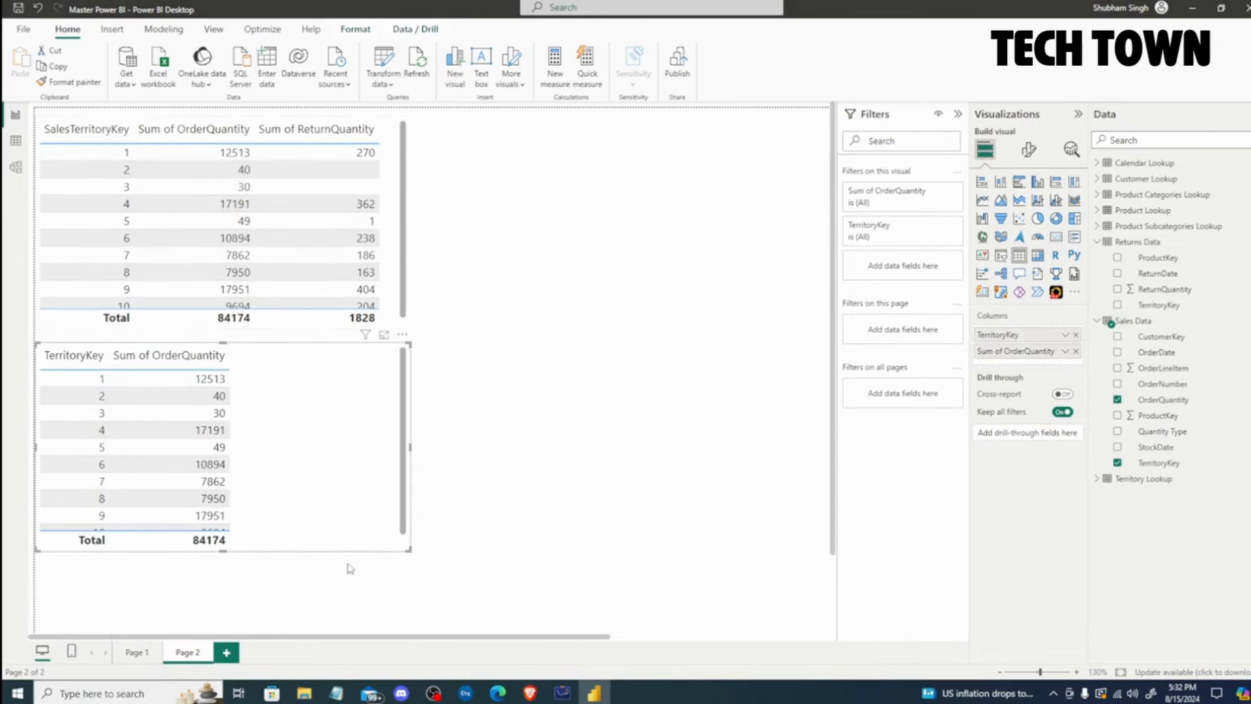
Enlarge the second table slightly and add ReturnQuantity from Returns Data as its third column.
left_click_drag(409, 550, 408, 569)
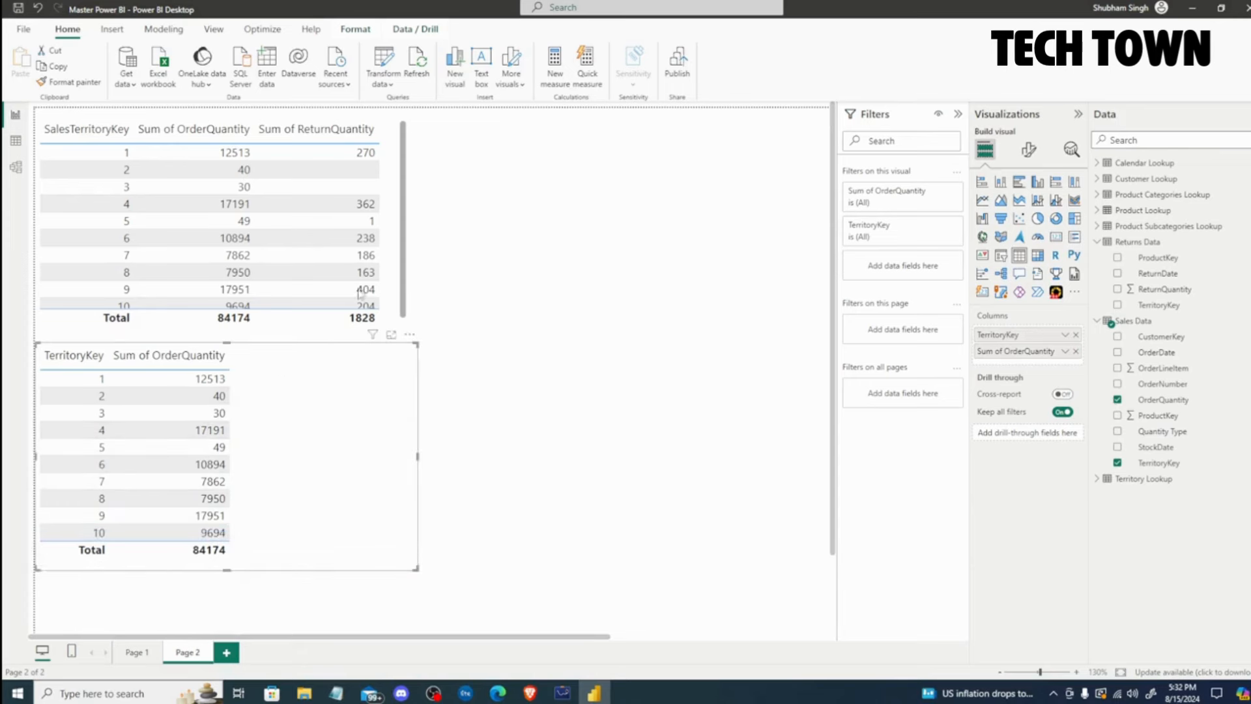
left_click(1097, 322)
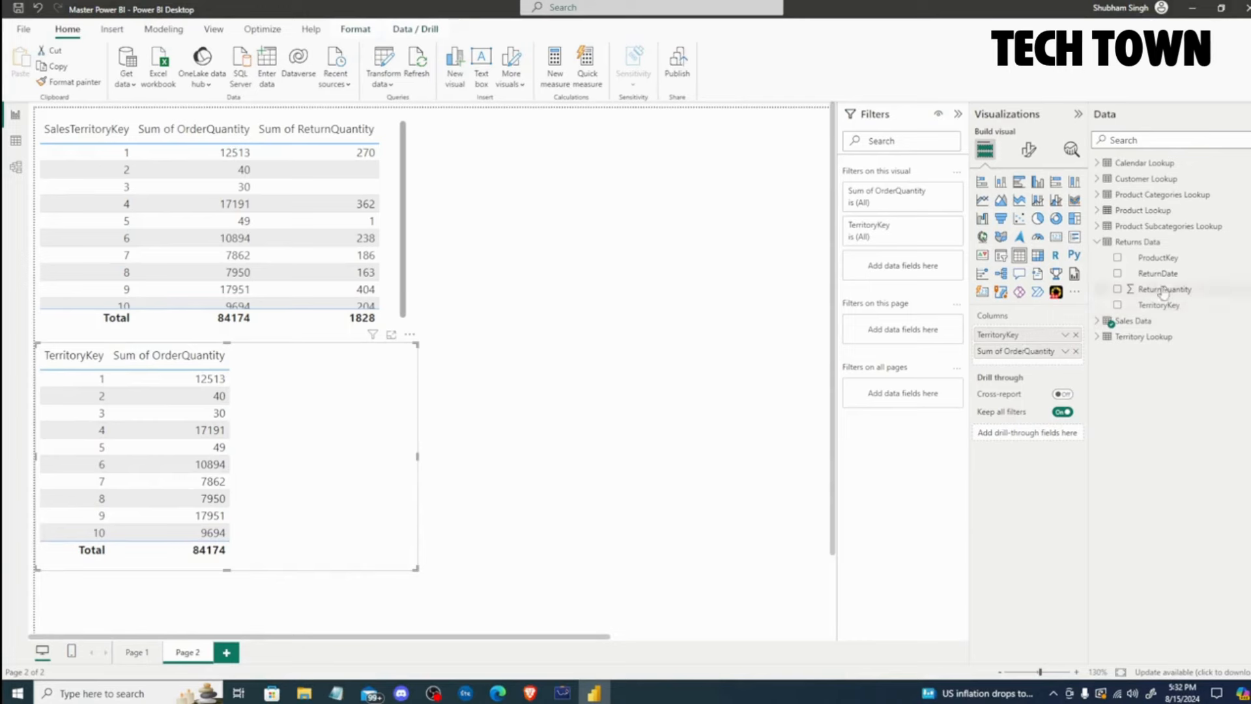
left_click_drag(1164, 289, 1053, 365)
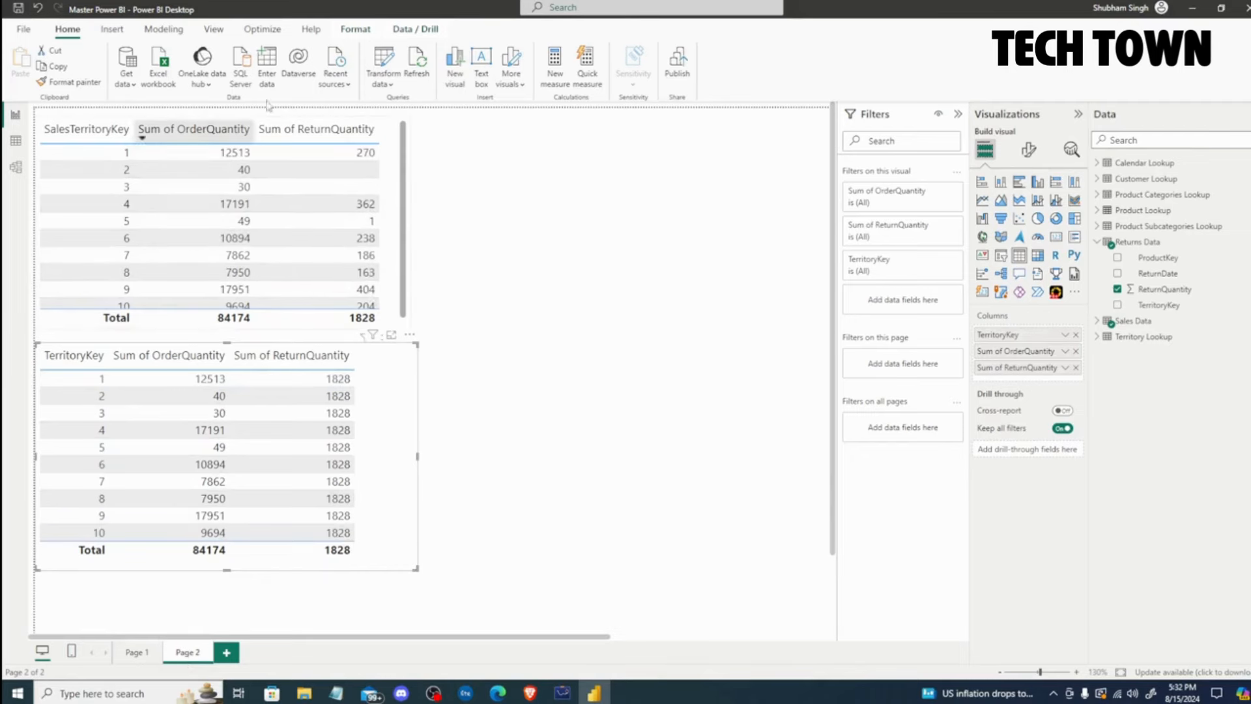
Review the model layout, then sort the rows of the Sales Data table by TerritoryKey in ascending order.
left_click(15, 166)
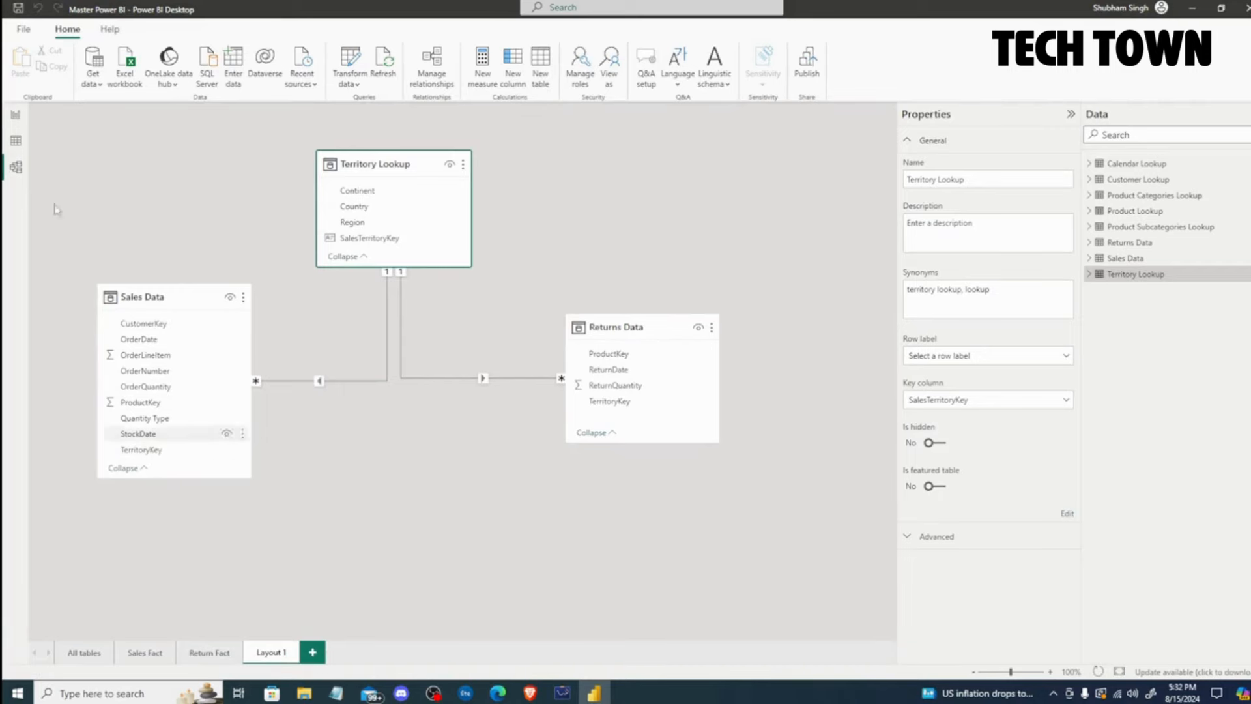
left_click(18, 140)
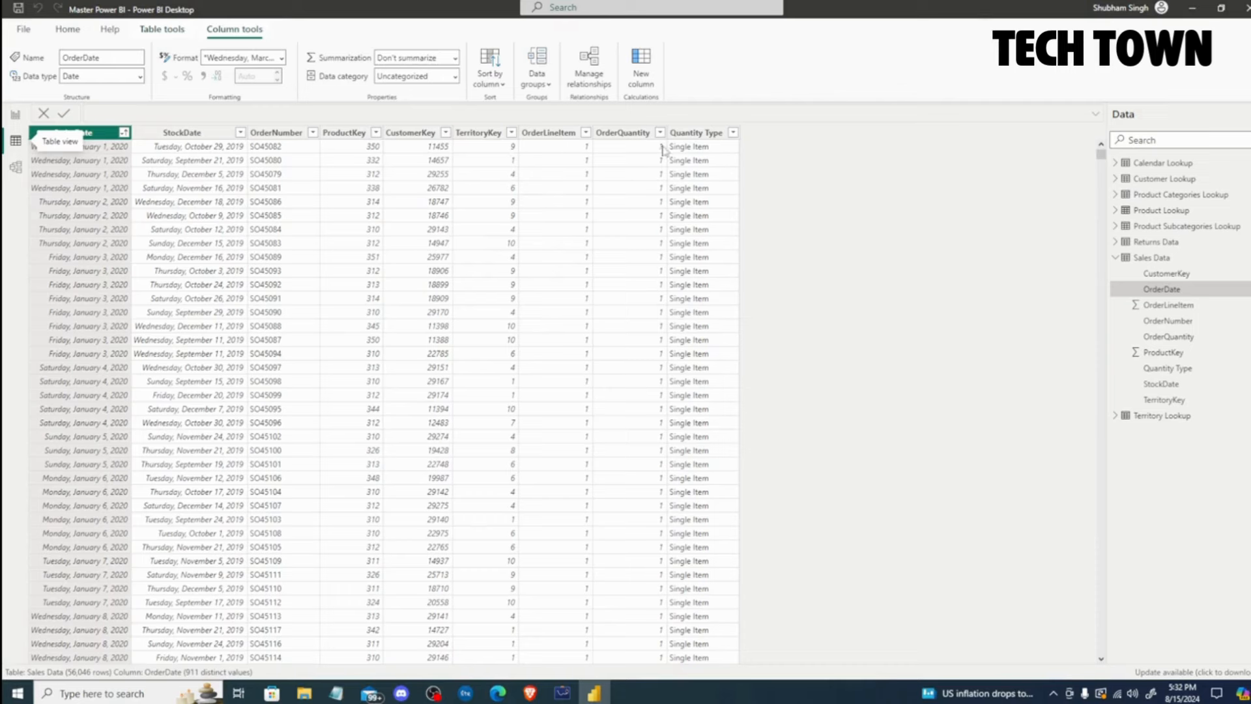
left_click(481, 132)
left_click(512, 133)
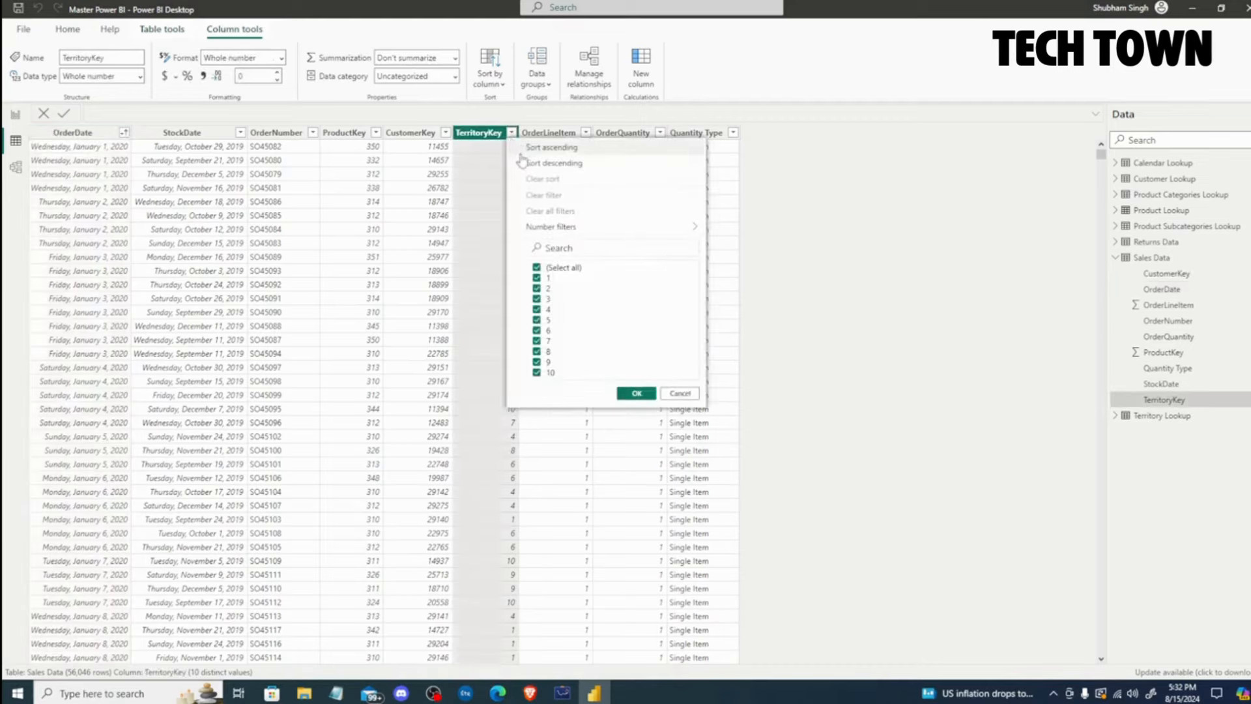
left_click(534, 149)
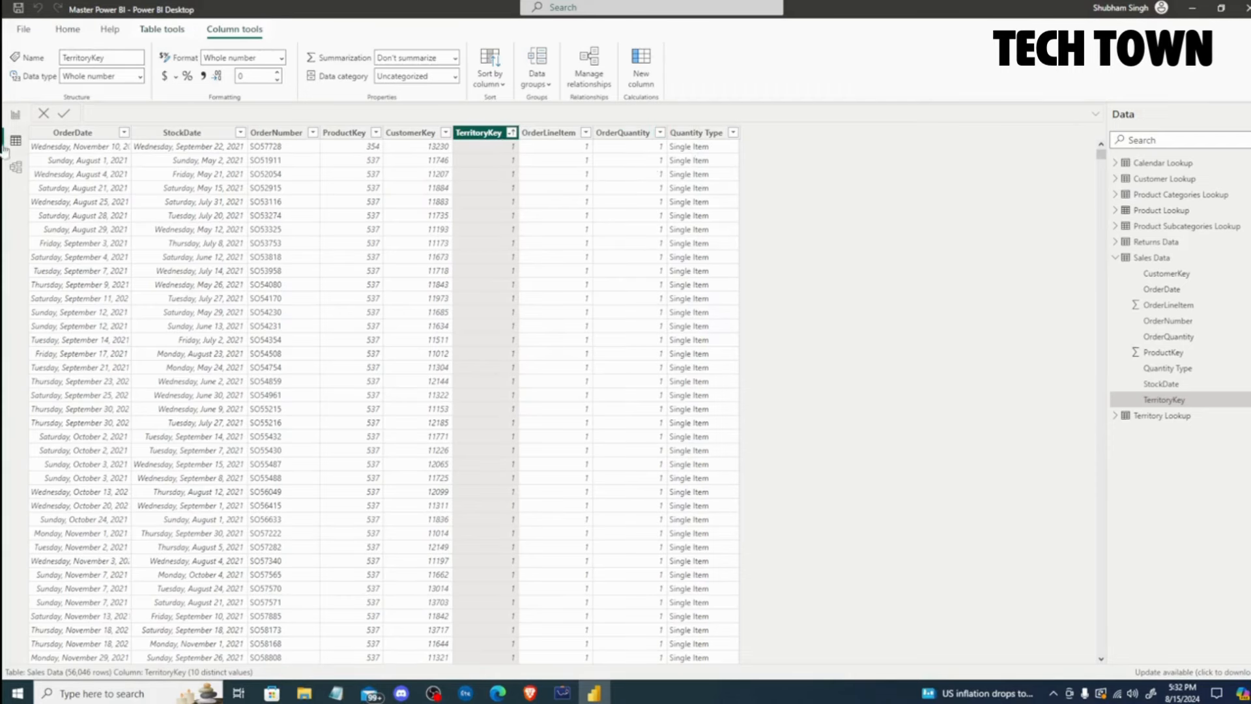
Examine the relationships in Layout 1 and compare them with the return quantities in the second report table.
left_click(16, 167)
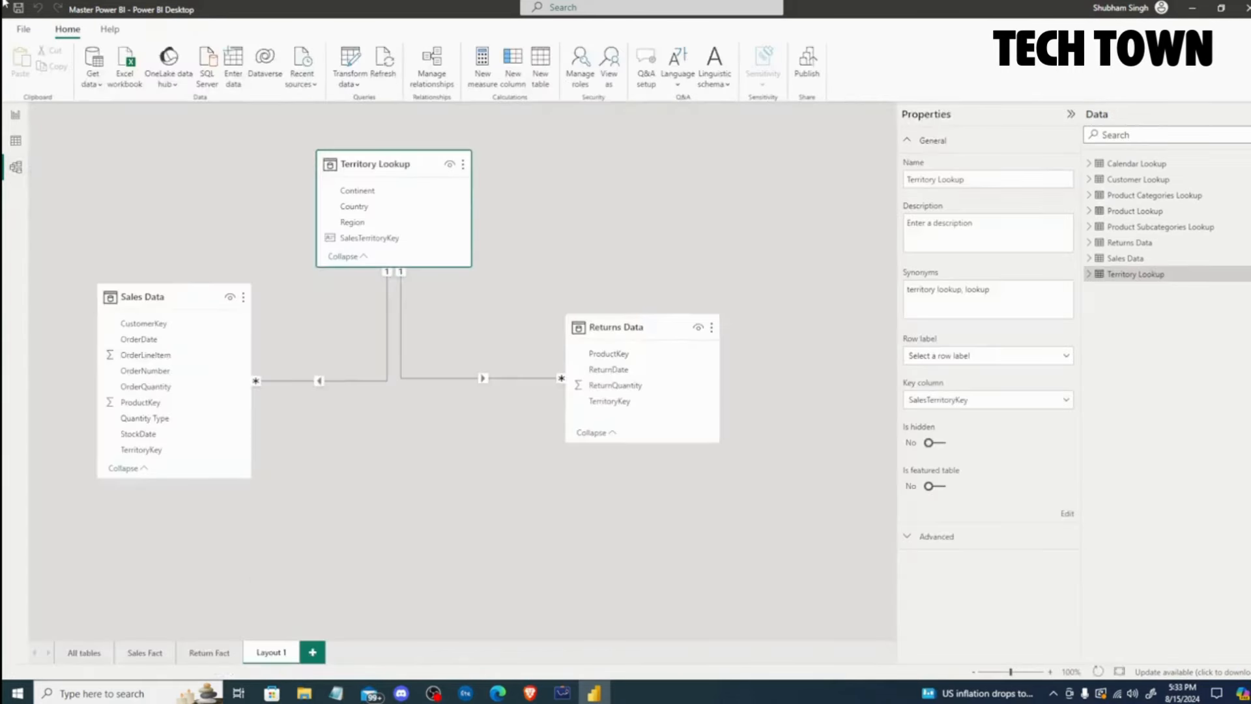
left_click(19, 114)
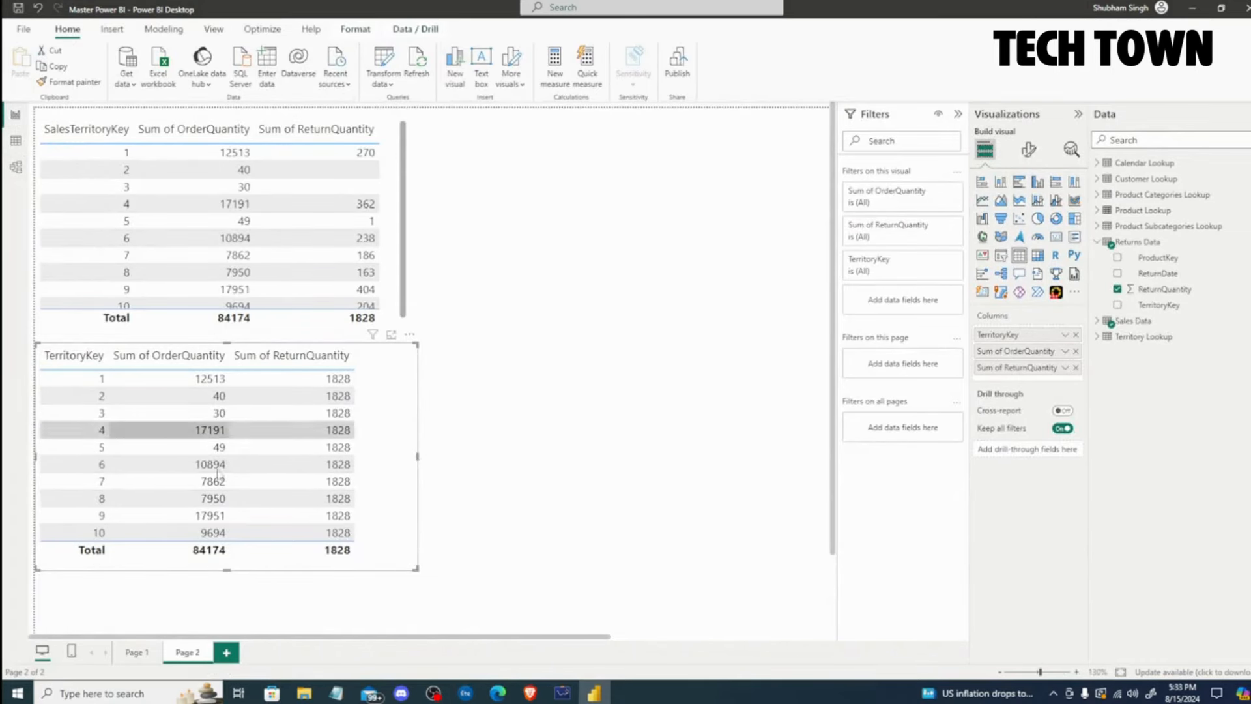
Set the cross filter direction between Returns Data and Territory Lookup to Both, apply it and check the report tables.
left_click(14, 168)
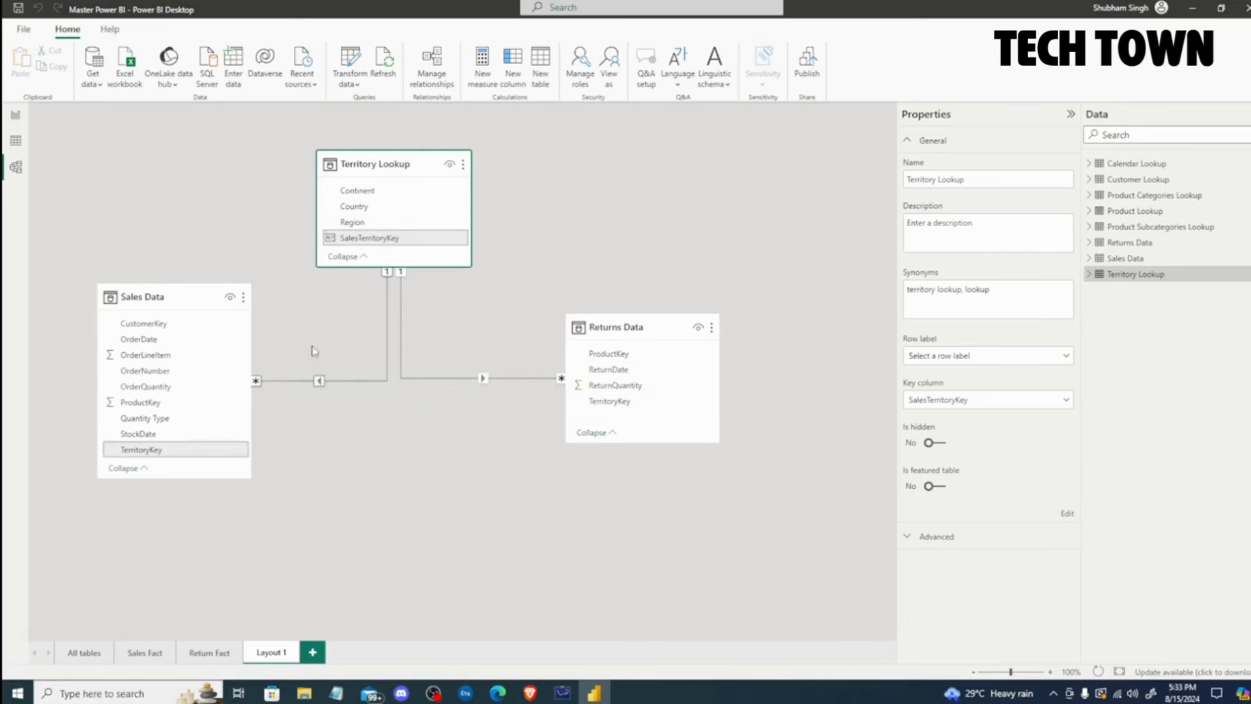
left_click(469, 379)
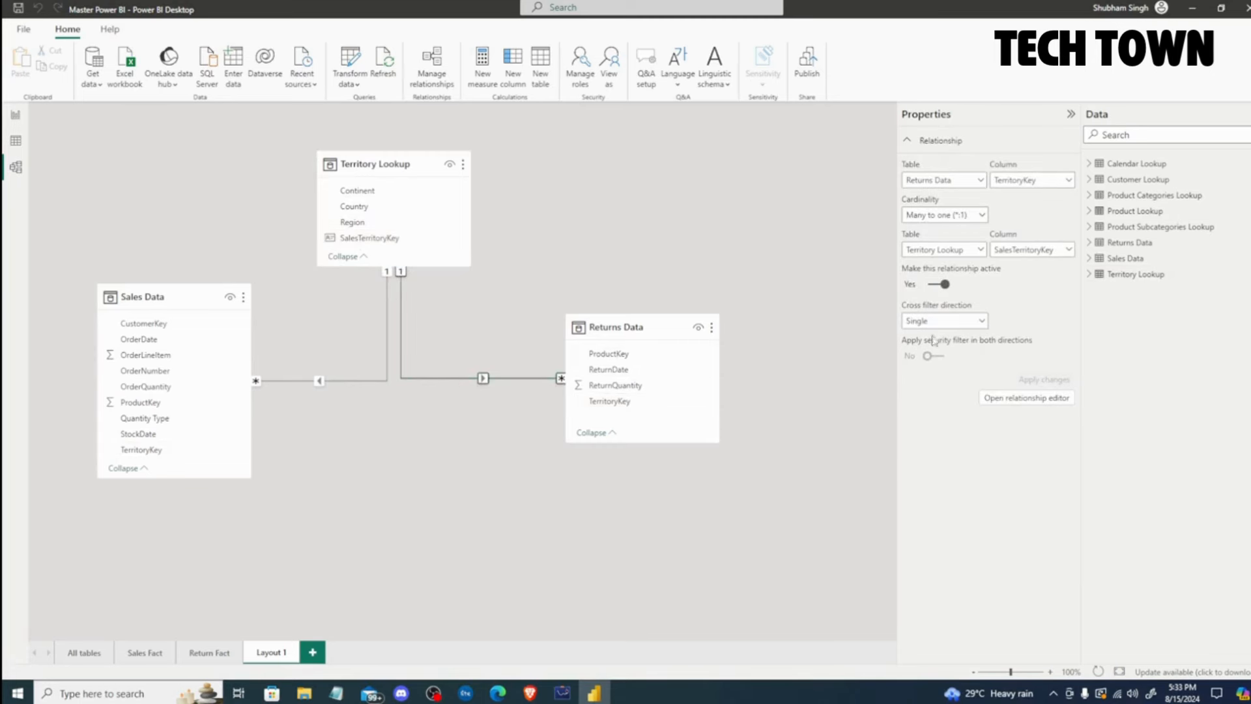
left_click(957, 321)
left_click(928, 355)
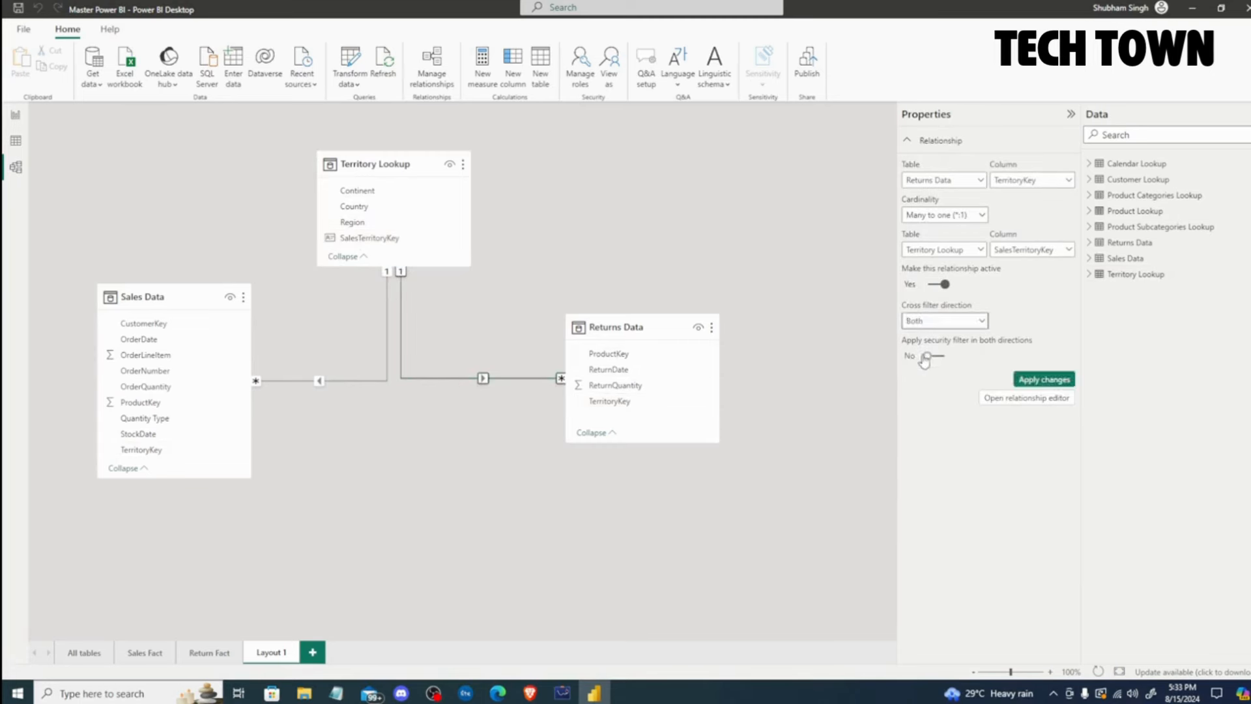
left_click(1028, 382)
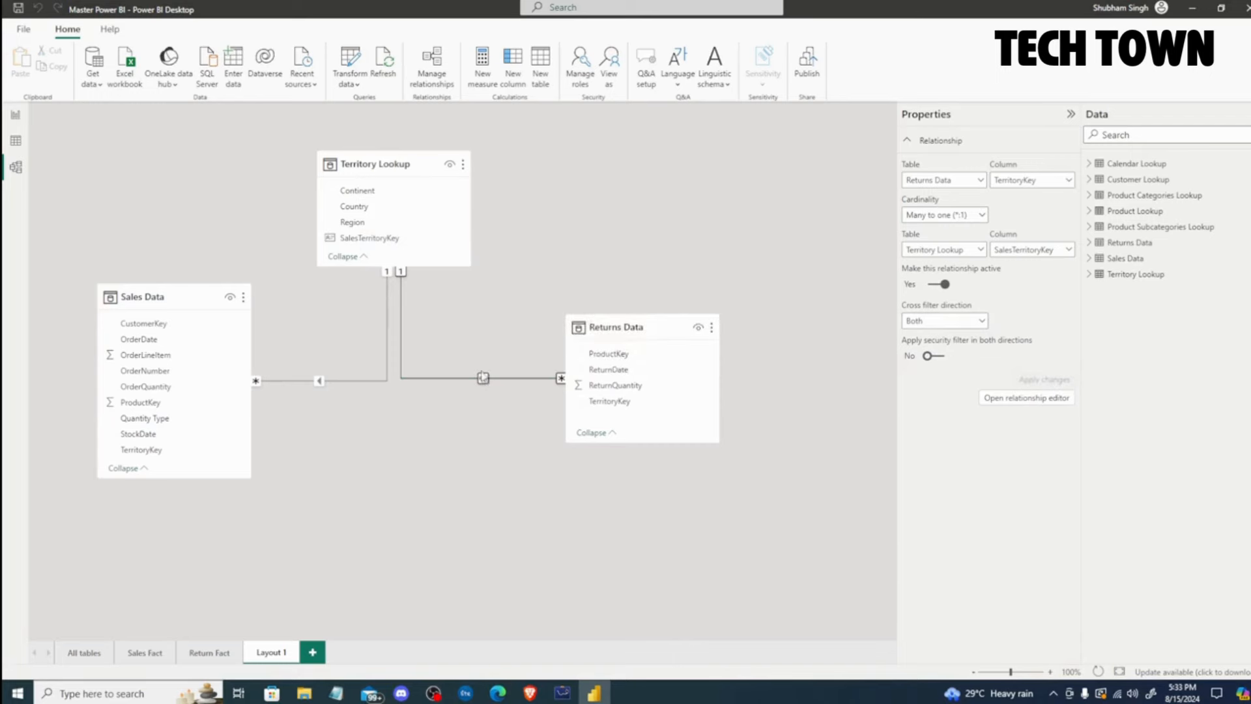
left_click(14, 117)
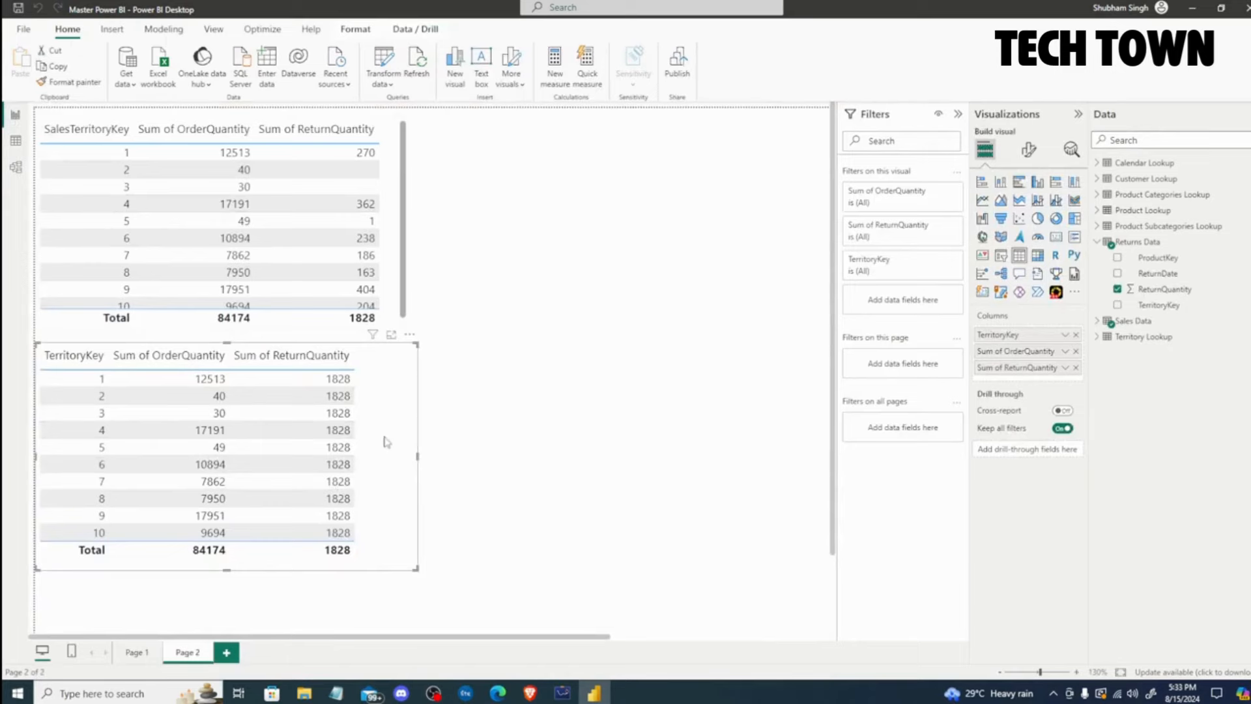
Set the cross filter direction between Returns Data and Territory Lookup back to Single, apply it and view the report page.
left_click(13, 168)
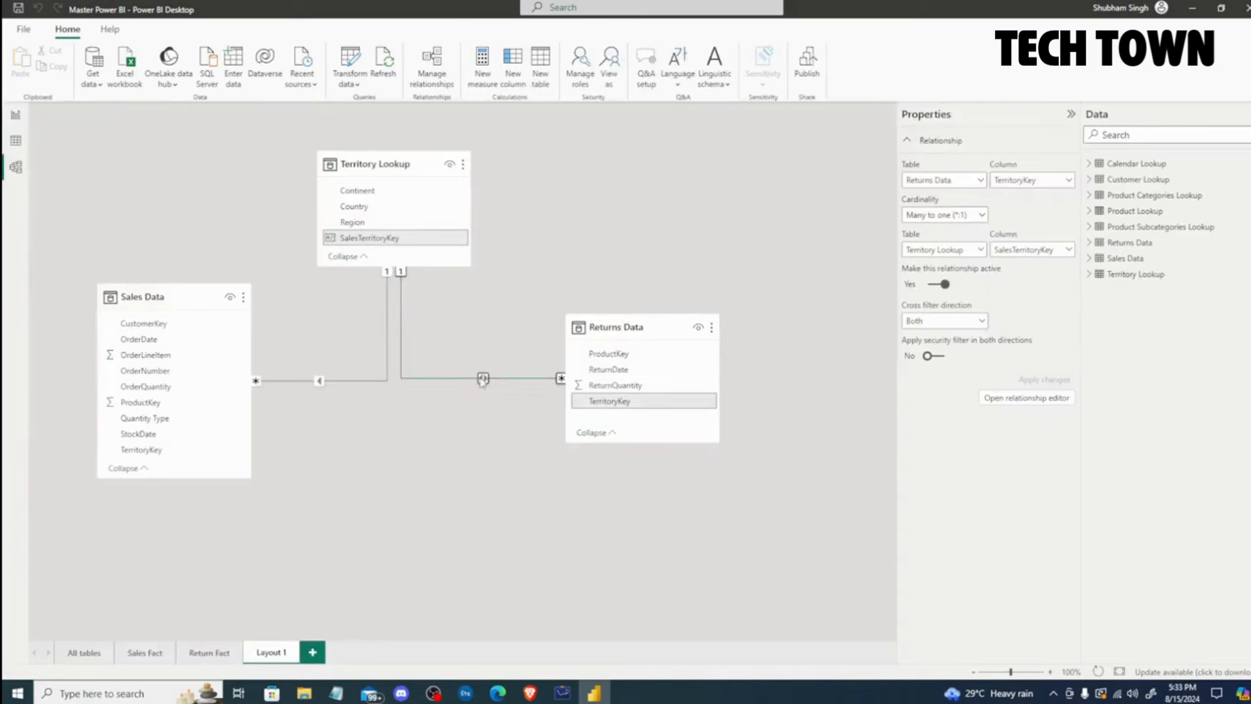
left_click(937, 322)
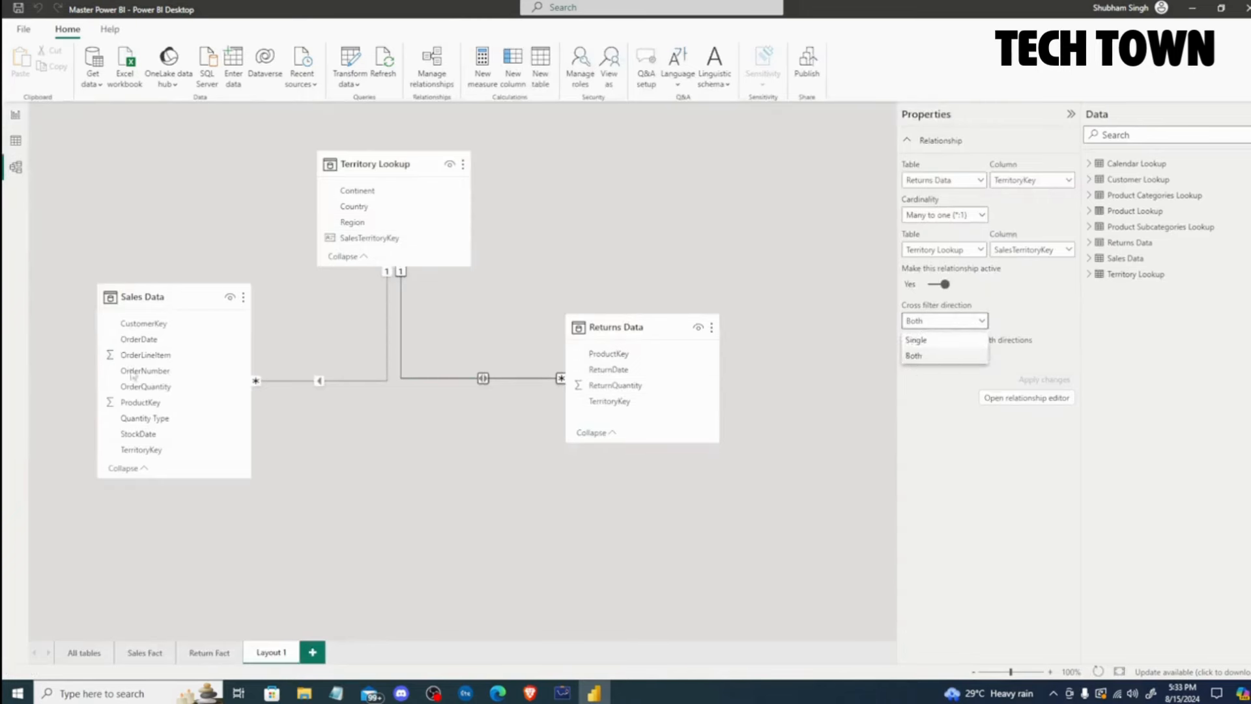
left_click(916, 341)
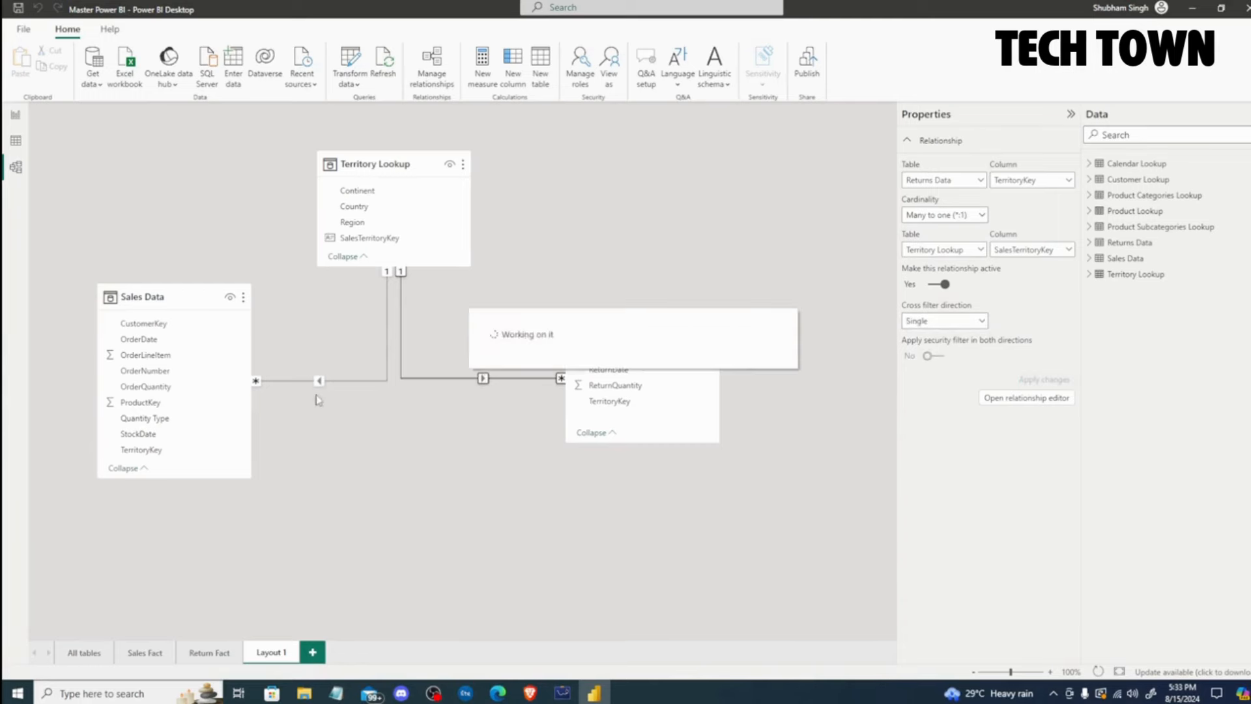
left_click(15, 115)
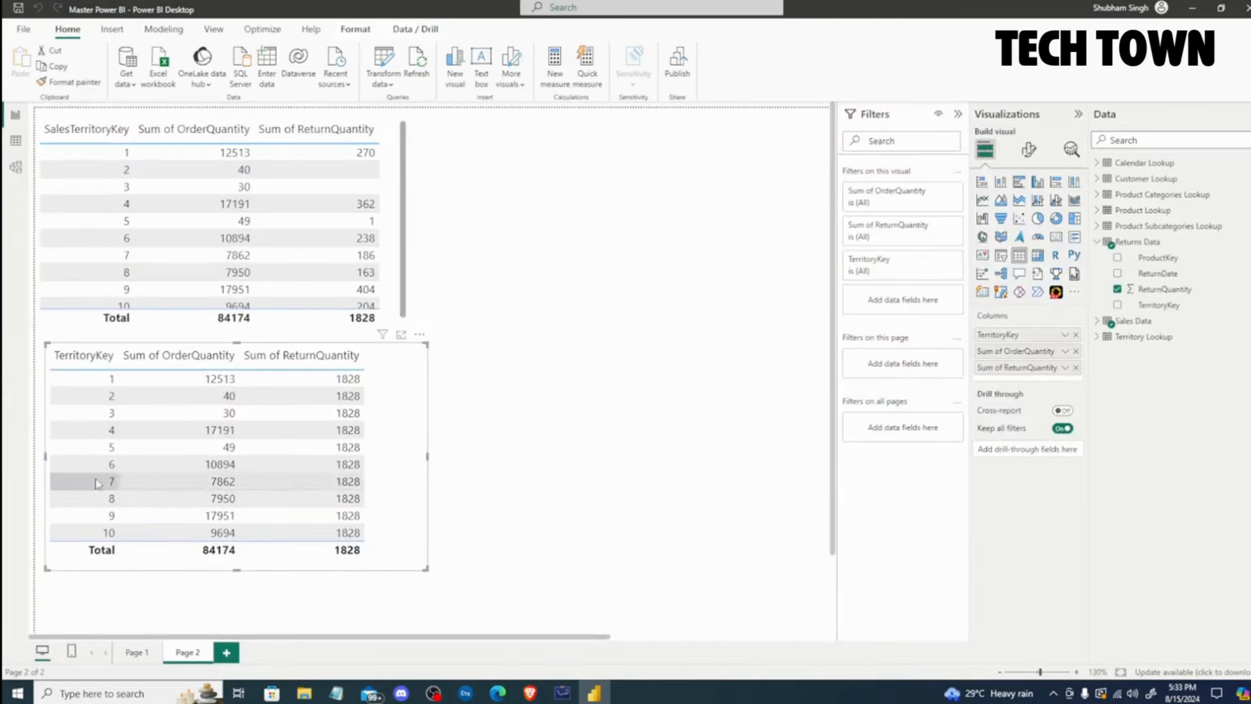
Set the cross filter direction of the relationship between Sales Data and Territory Lookup to Both and apply the change.
left_click(16, 170)
left_click(321, 382)
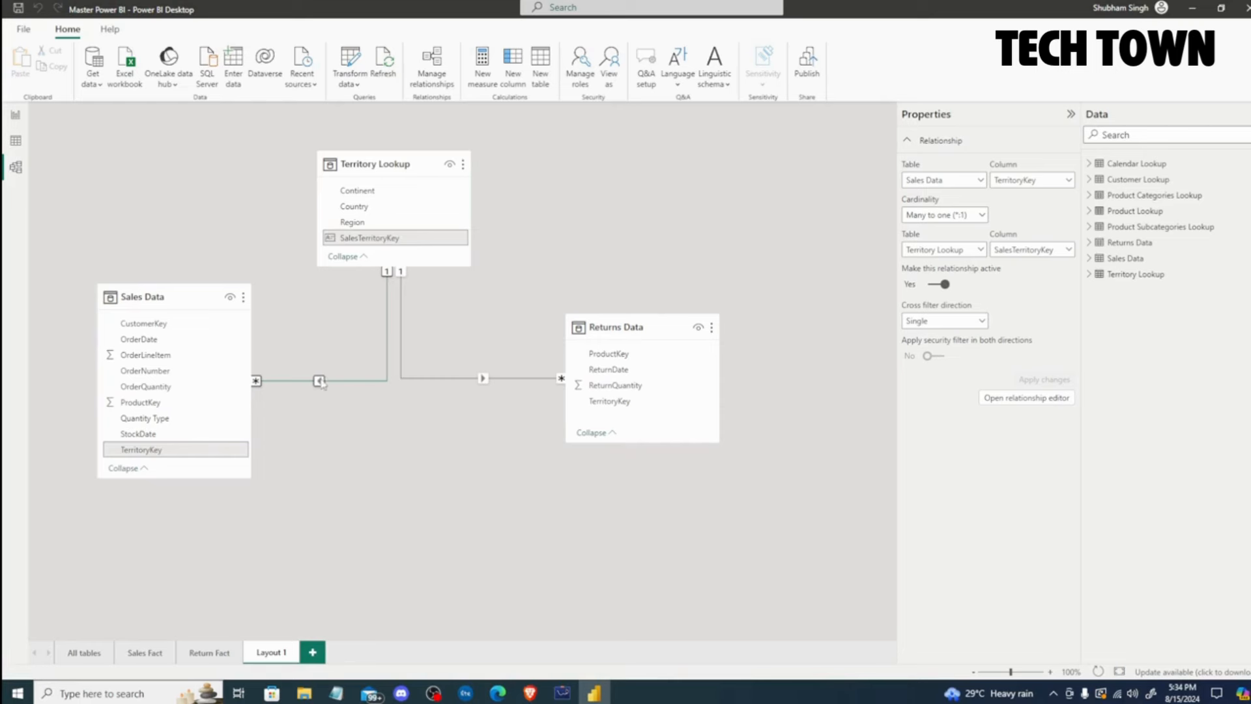
left_click(945, 321)
left_click(915, 356)
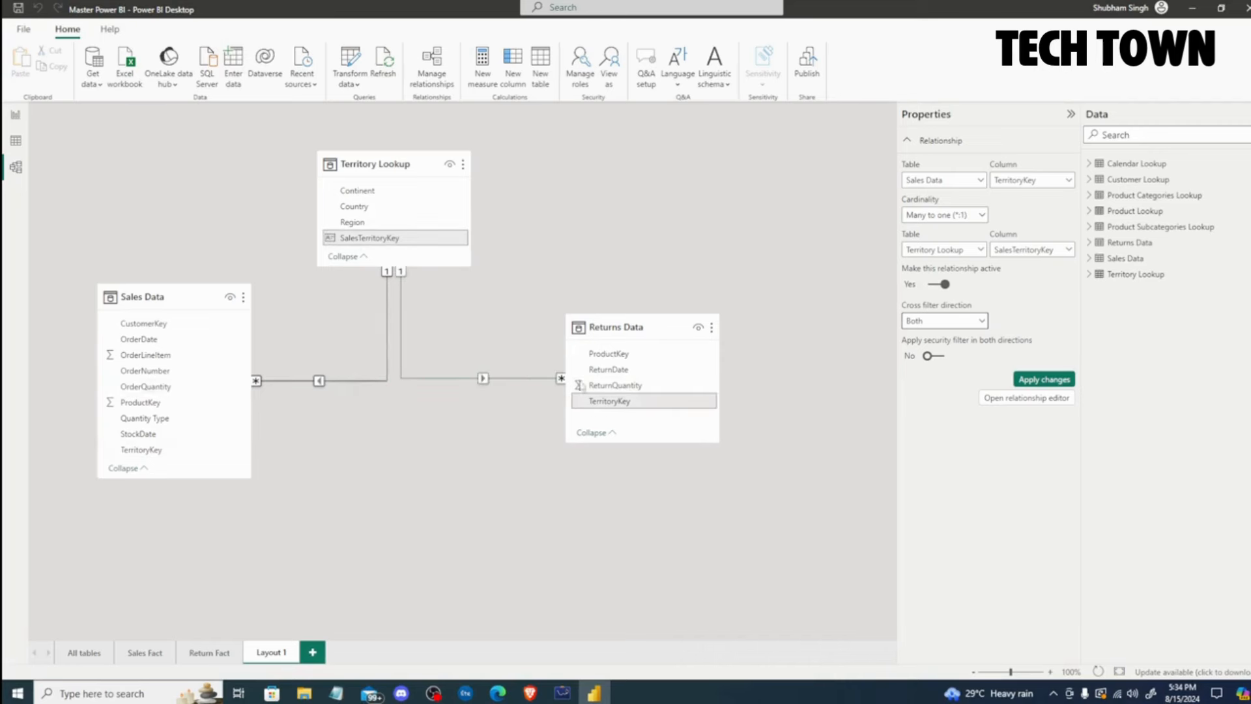
left_click(1049, 383)
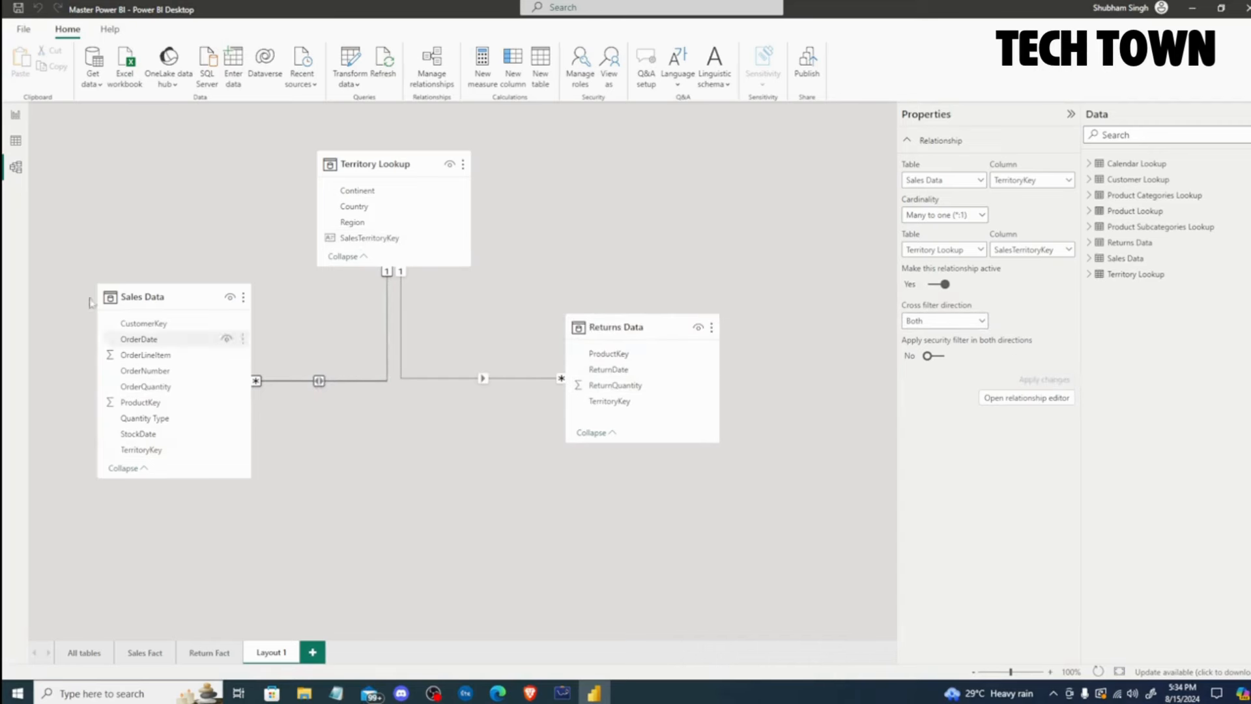
Return to the report page and resize the second table visual, narrowing it to fit its three columns.
left_click(16, 114)
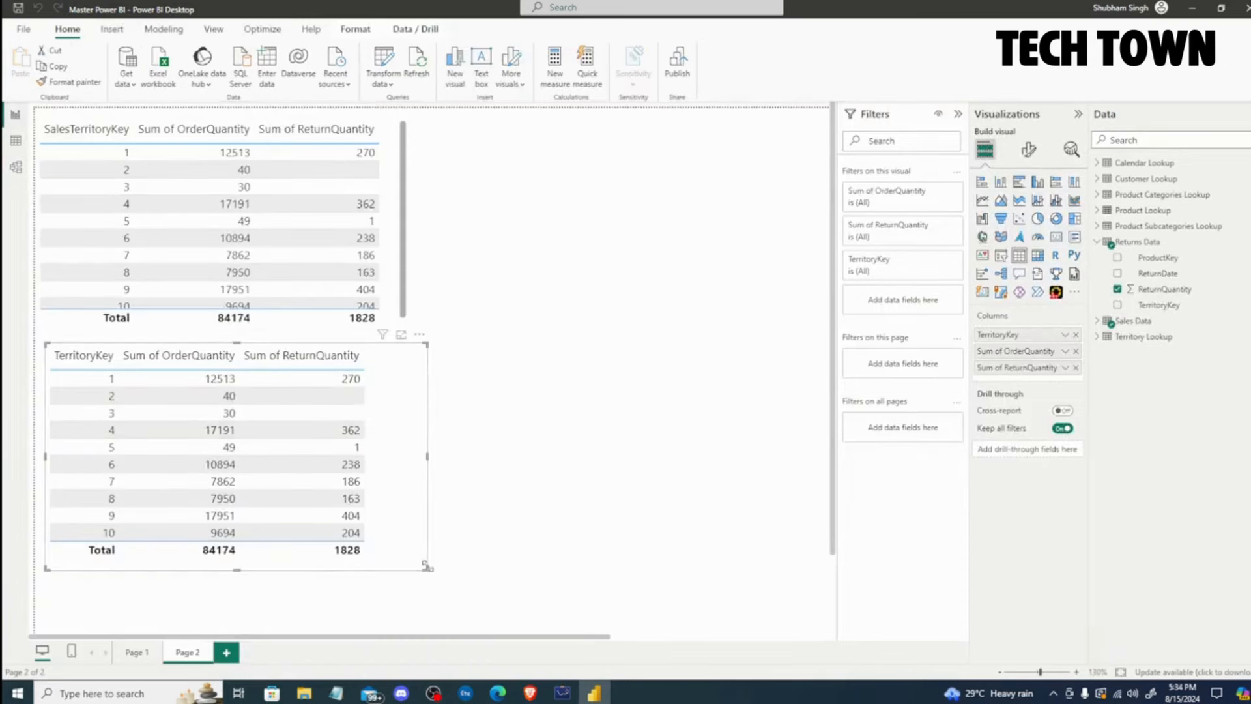
left_click_drag(426, 566, 430, 577)
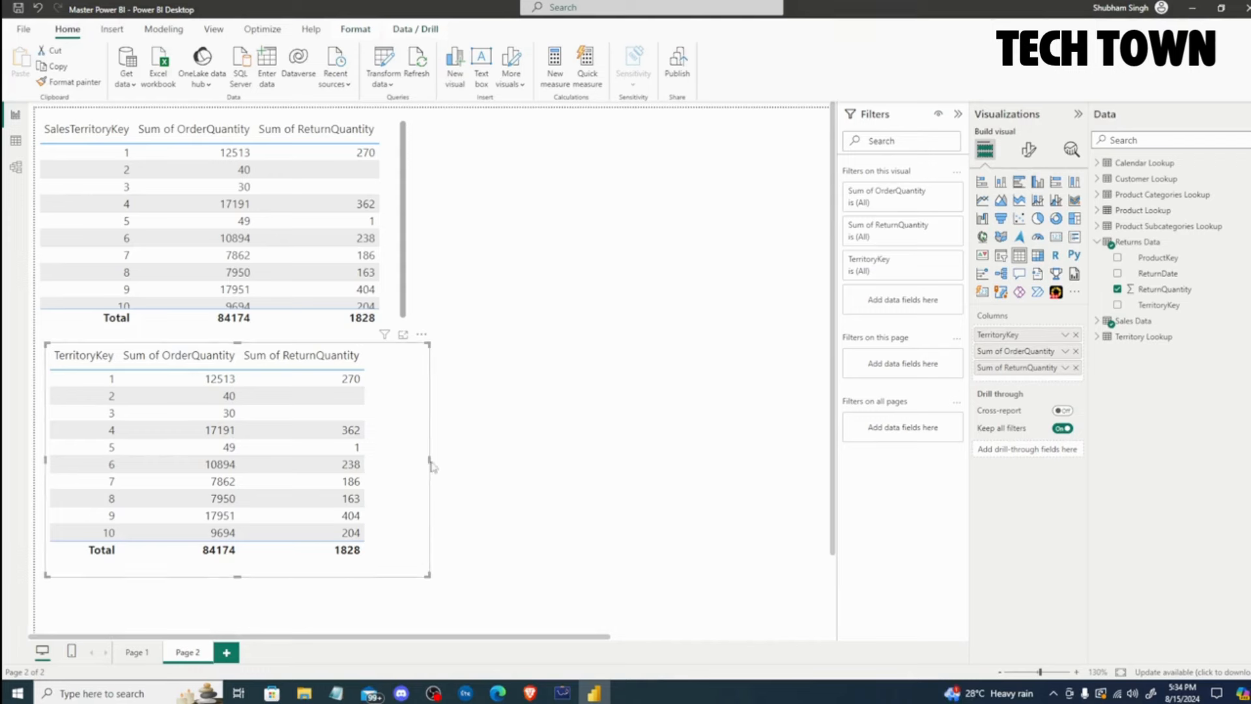
left_click_drag(430, 460, 399, 456)
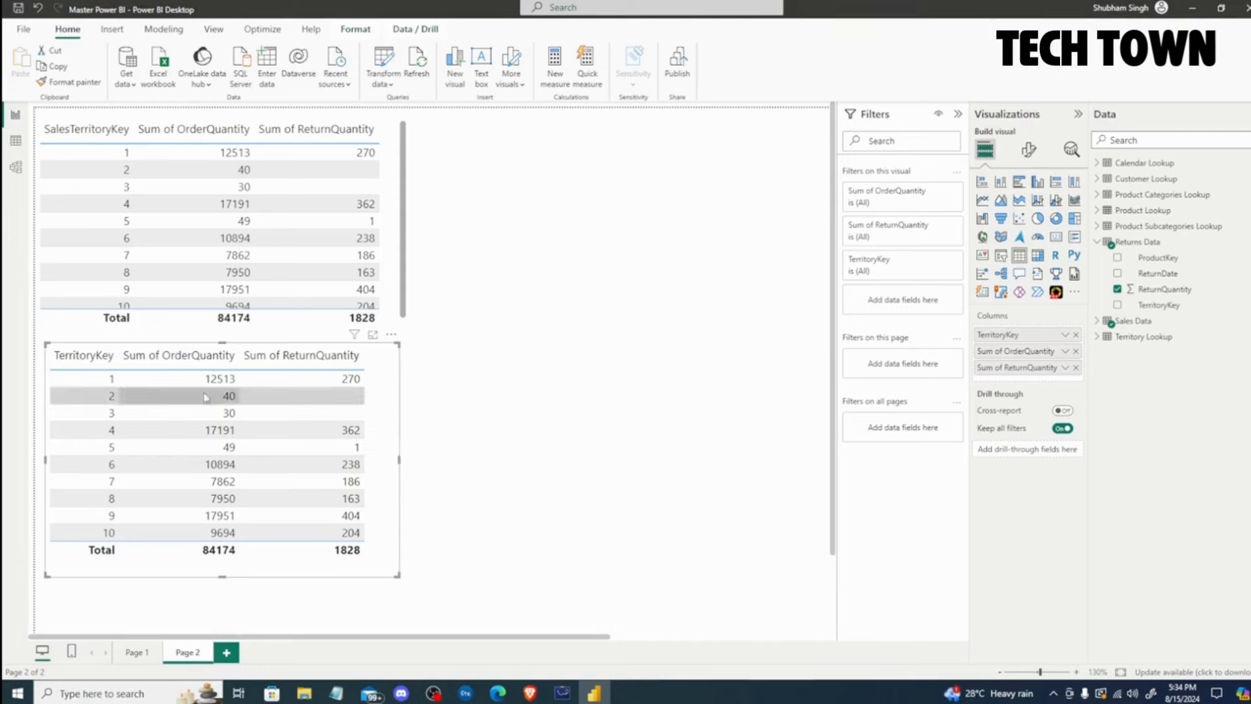
Cross-filter the page by territory key 7 from the second table, compare both tables and clear the selection.
left_click(112, 481)
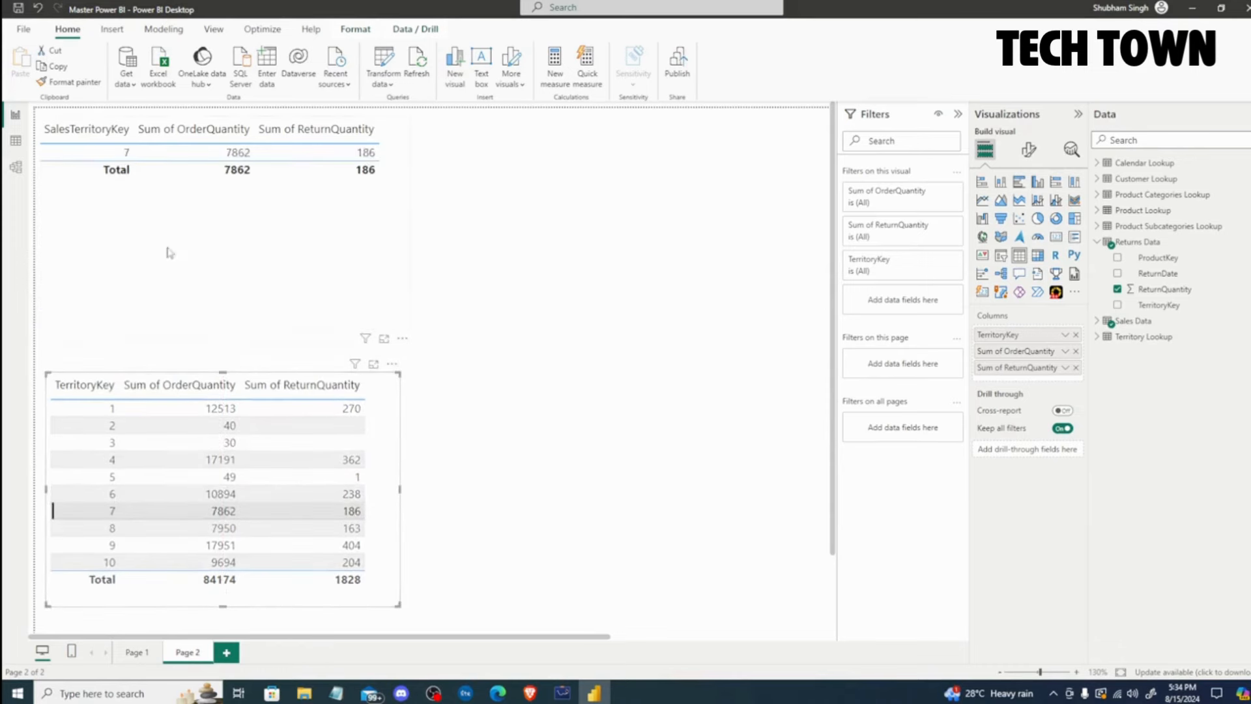
left_click(339, 236)
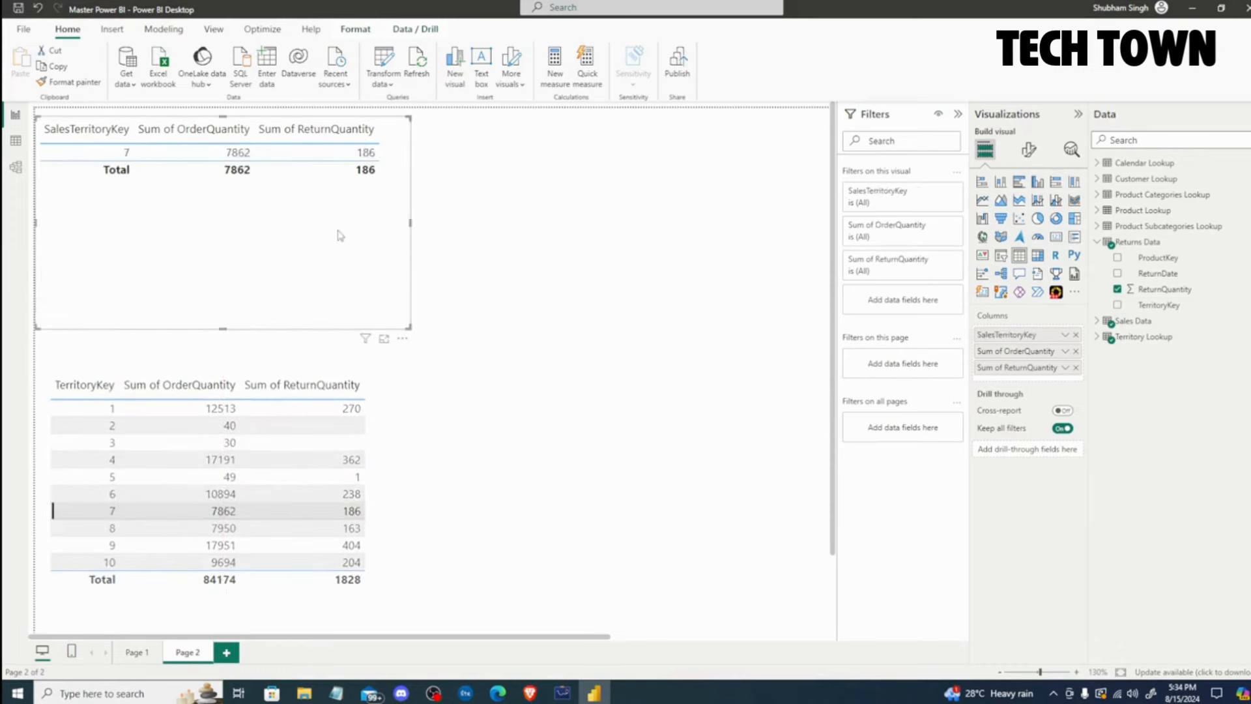
left_click(395, 594)
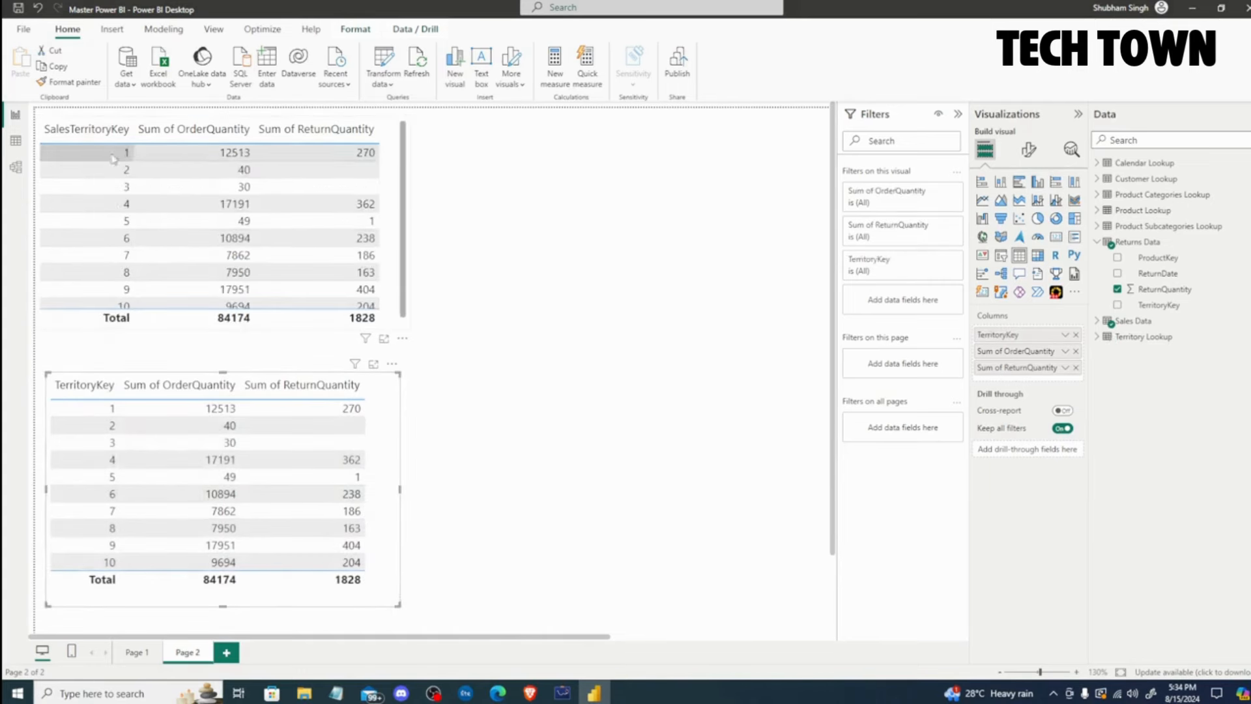
left_click(496, 346)
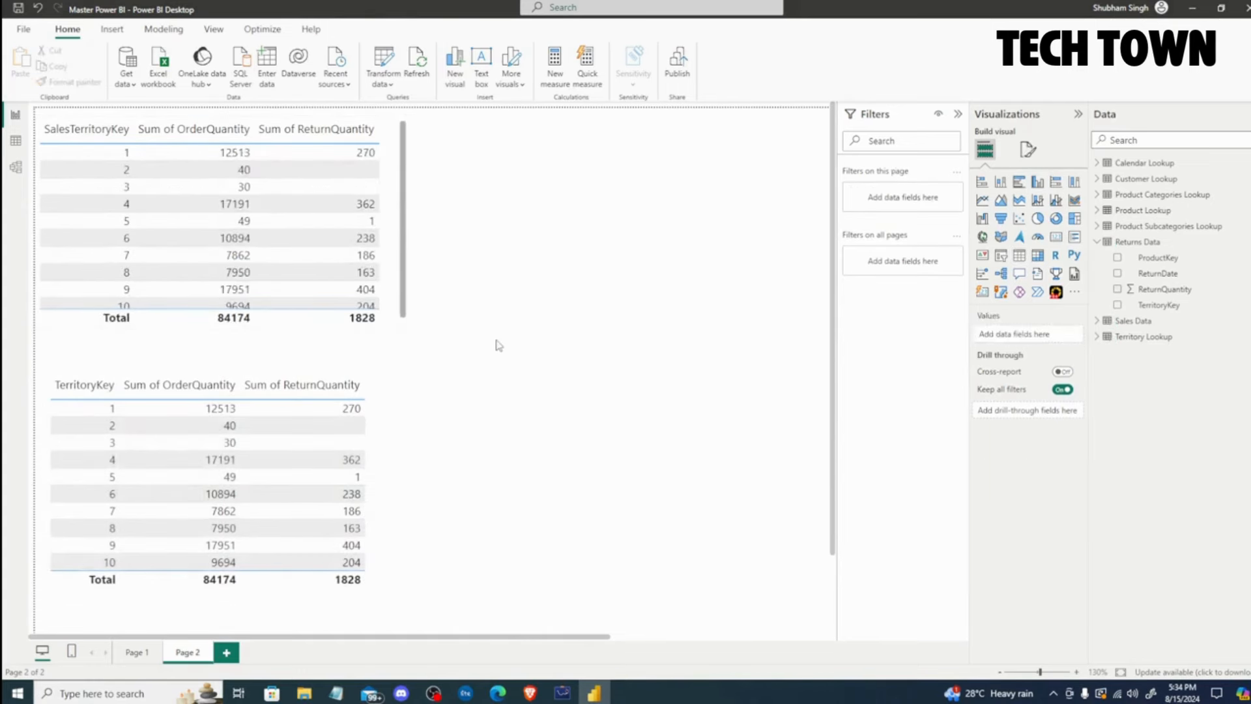
Add a third table visual showing TerritoryKey and ReturnQuantity from Returns Data.
left_click(1019, 255)
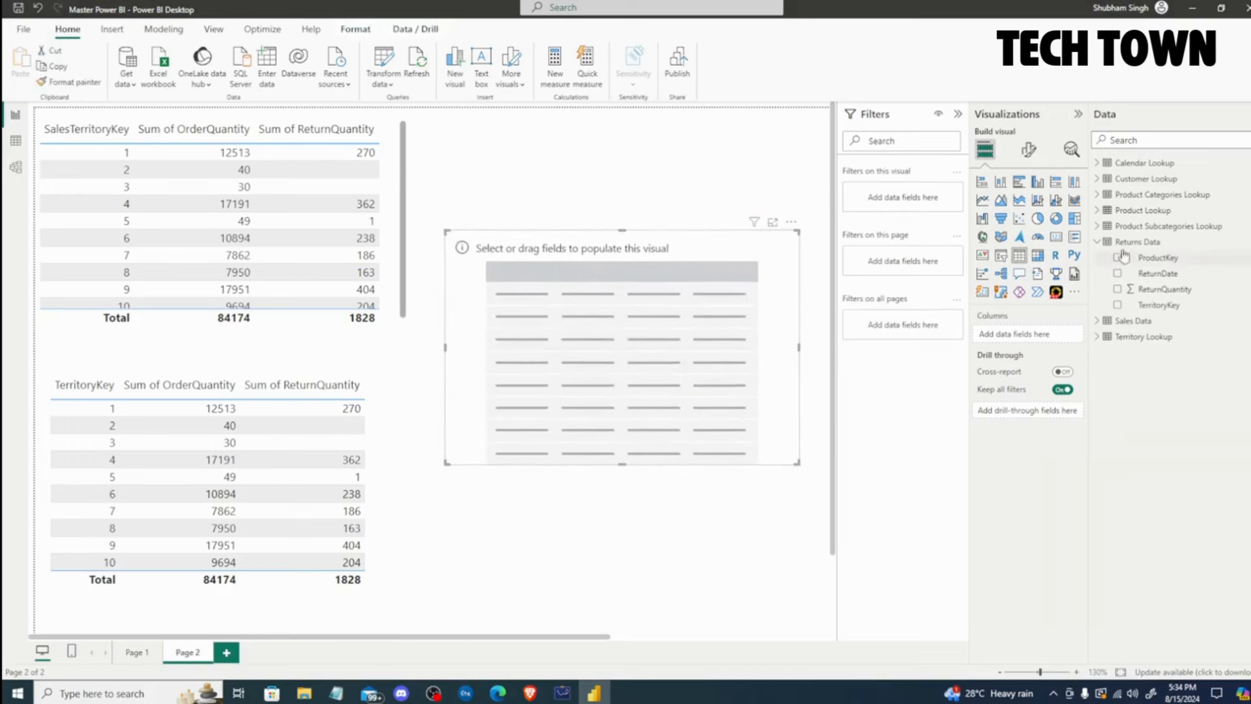
left_click_drag(1174, 310, 1048, 343)
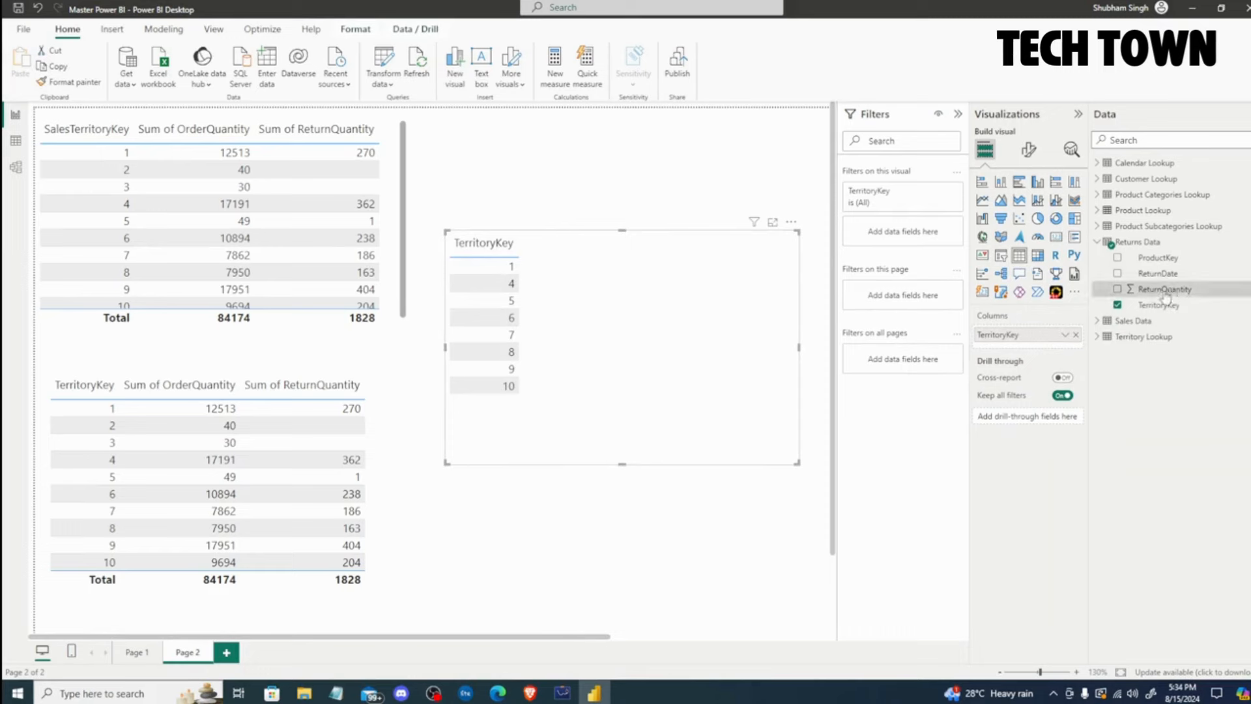
left_click_drag(1171, 296, 1033, 352)
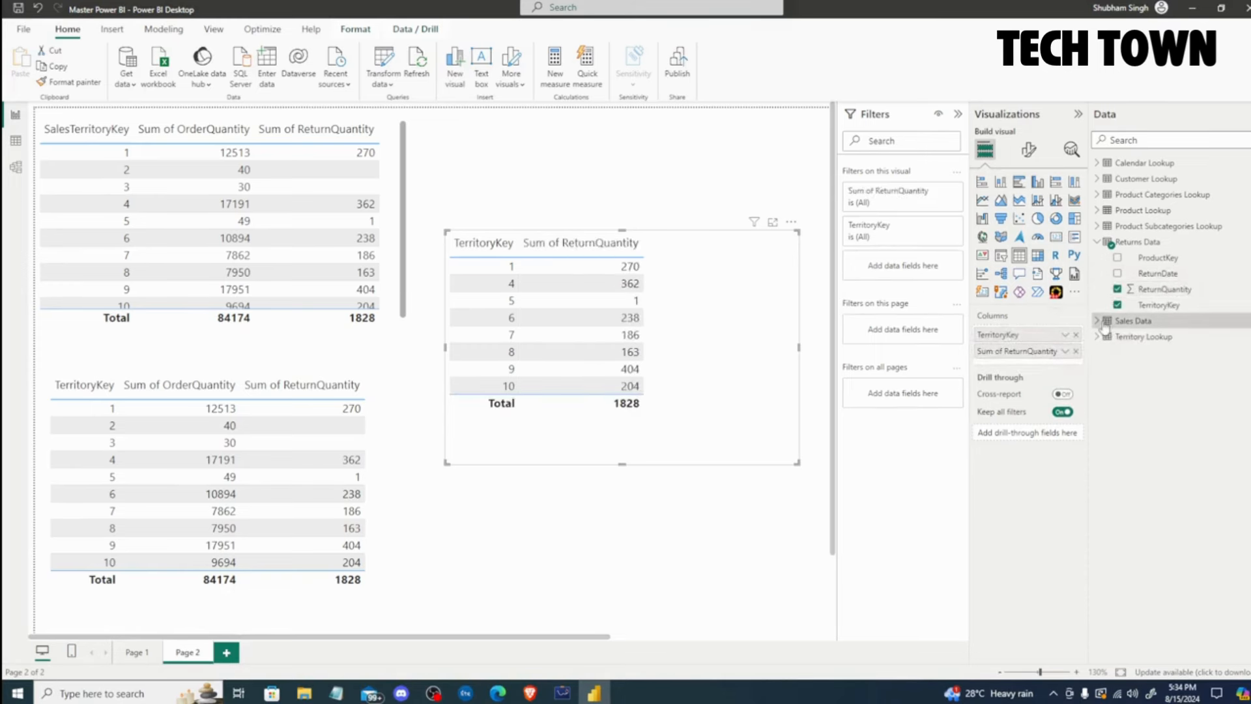
Add OrderQuantity from Sales Data as the third table's middle column and summarize it as Sum.
left_click(1109, 323)
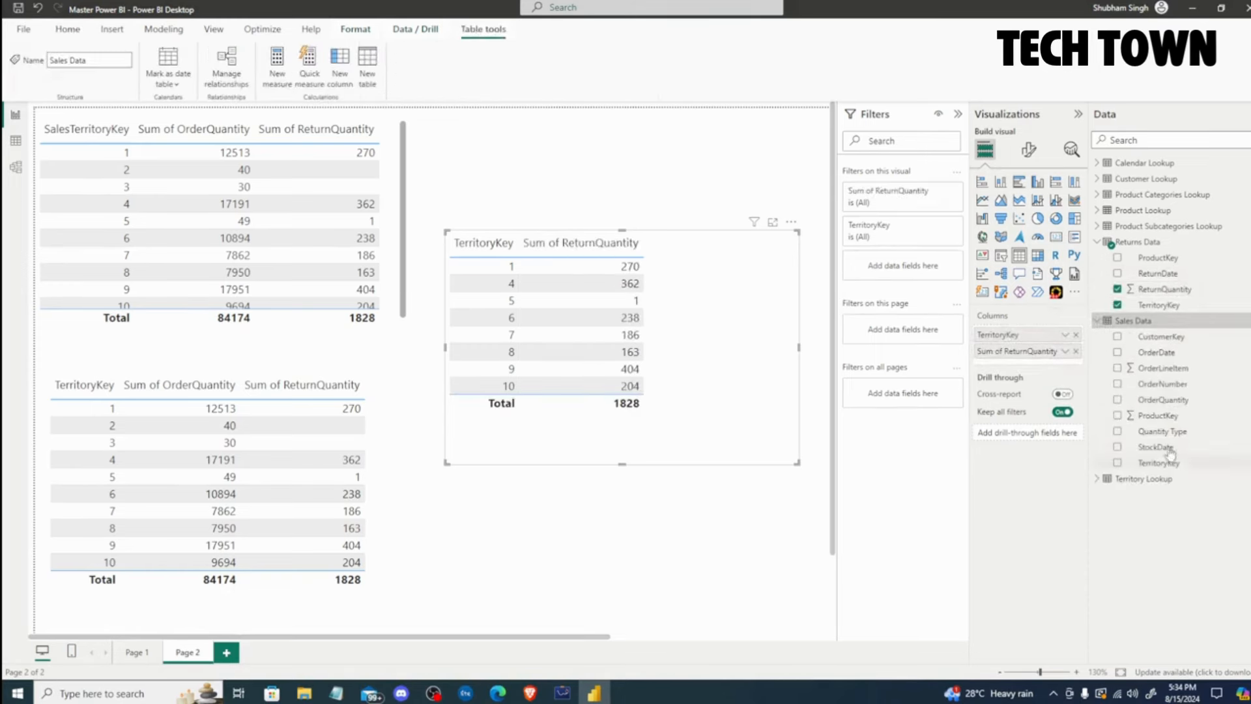
left_click_drag(1185, 406, 1028, 344)
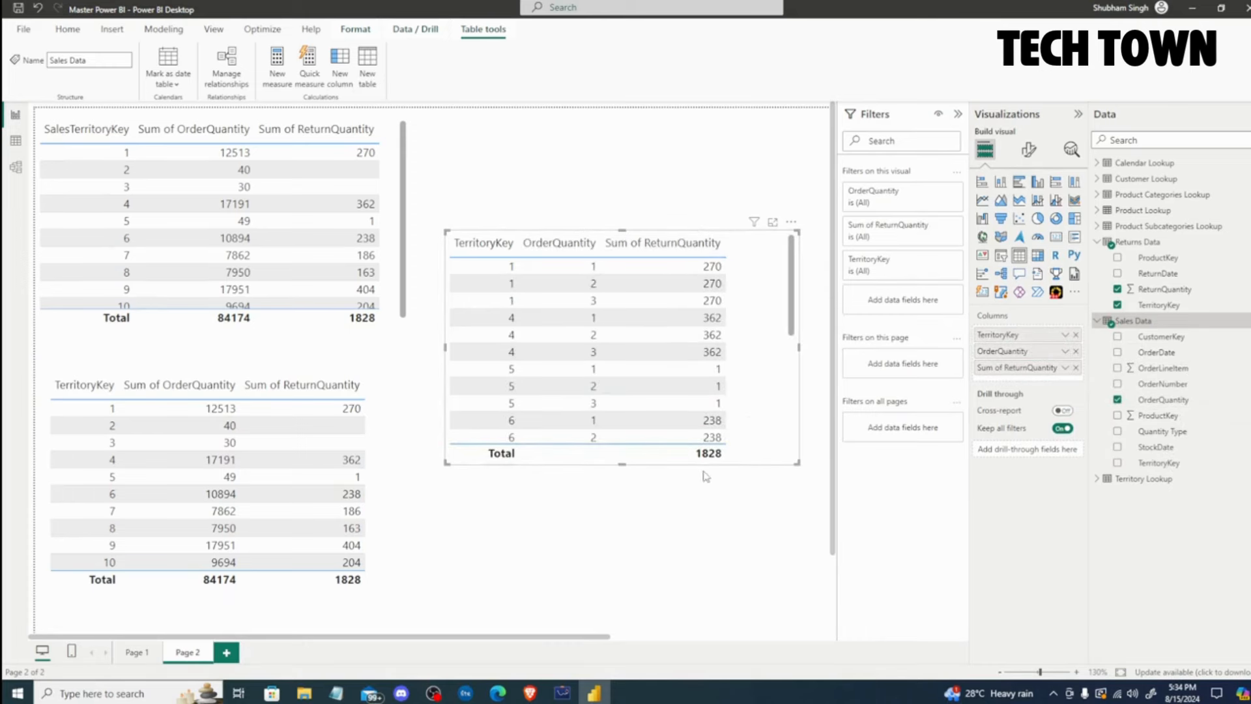
left_click(1065, 351)
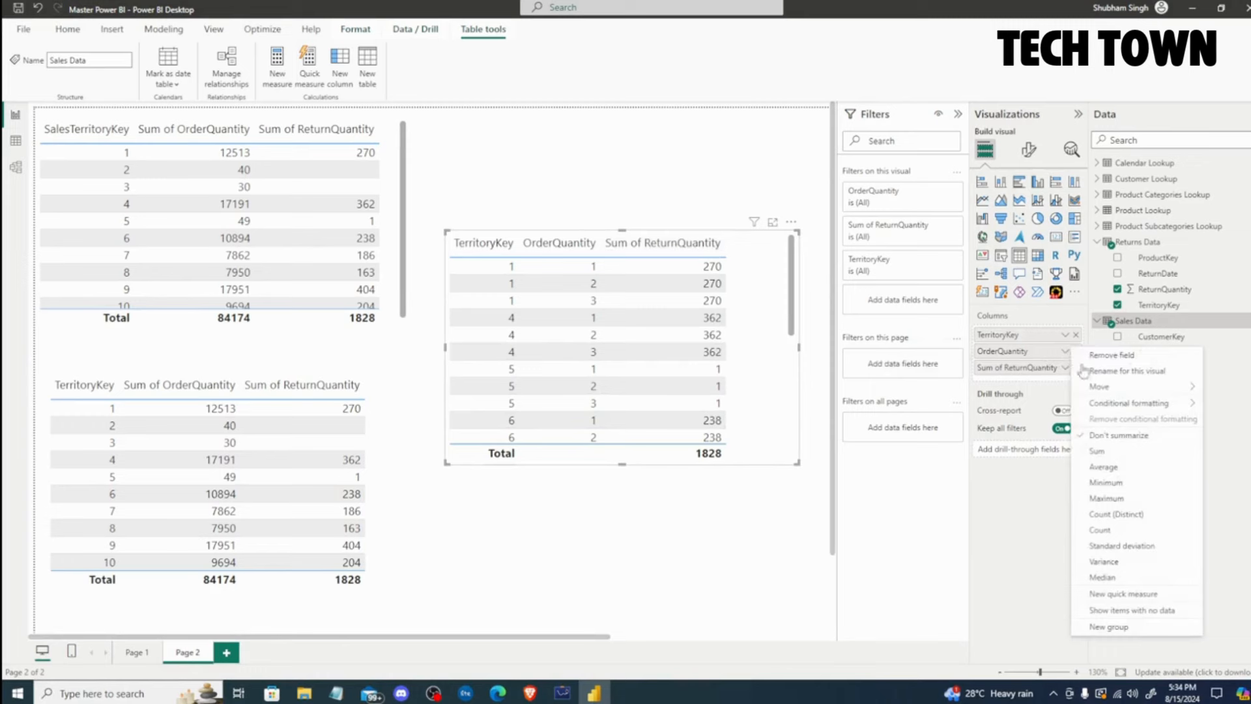
left_click(1069, 457)
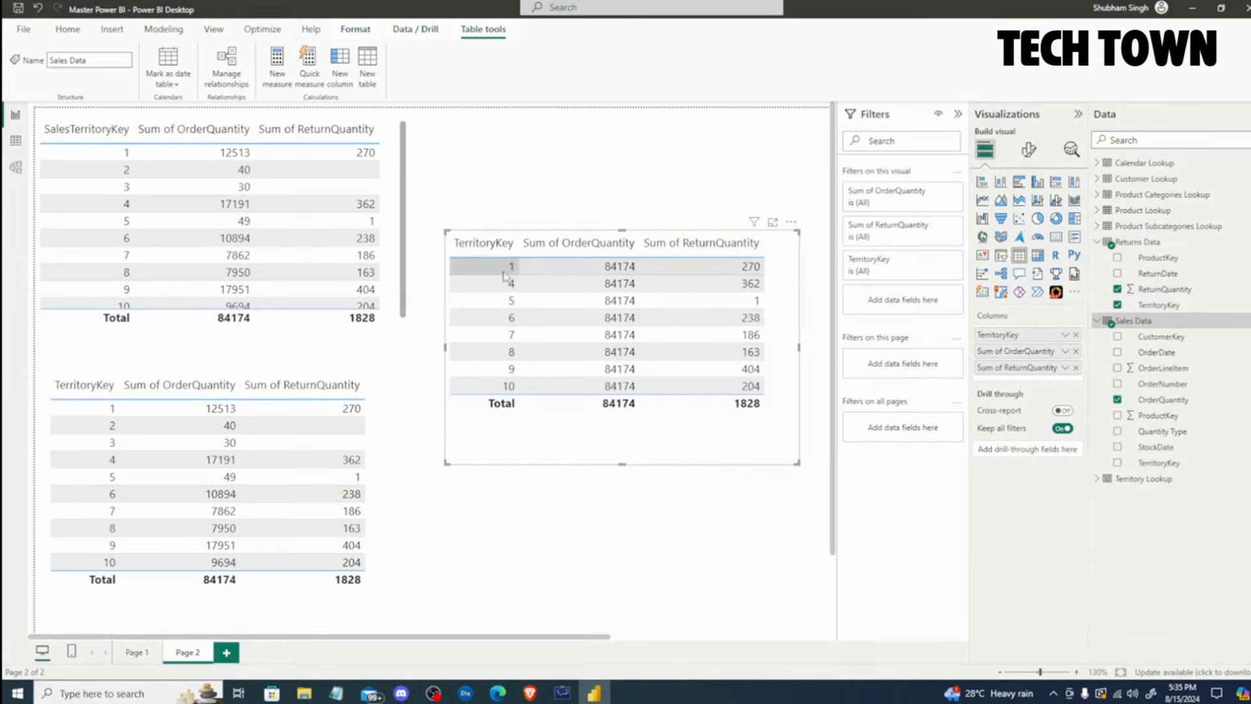
Show the Returns Data rows in the table view and examine its TerritoryKey and ReturnQuantity columns.
left_click(16, 140)
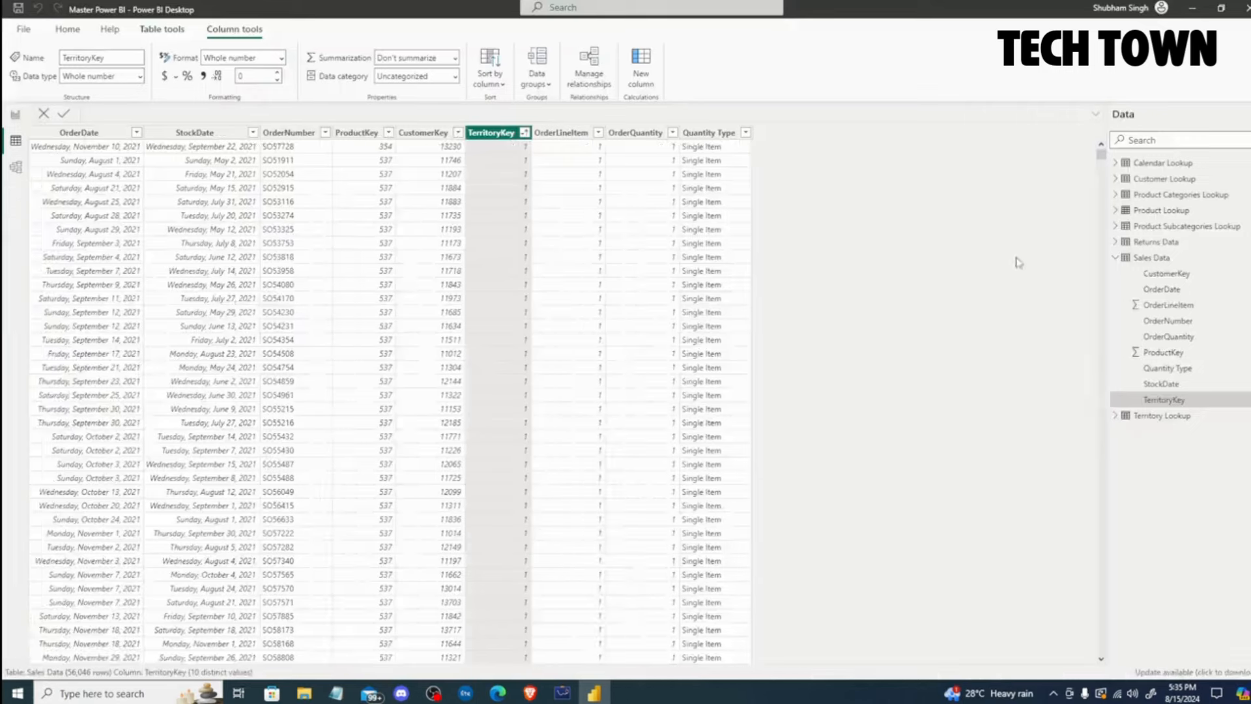
left_click(1121, 259)
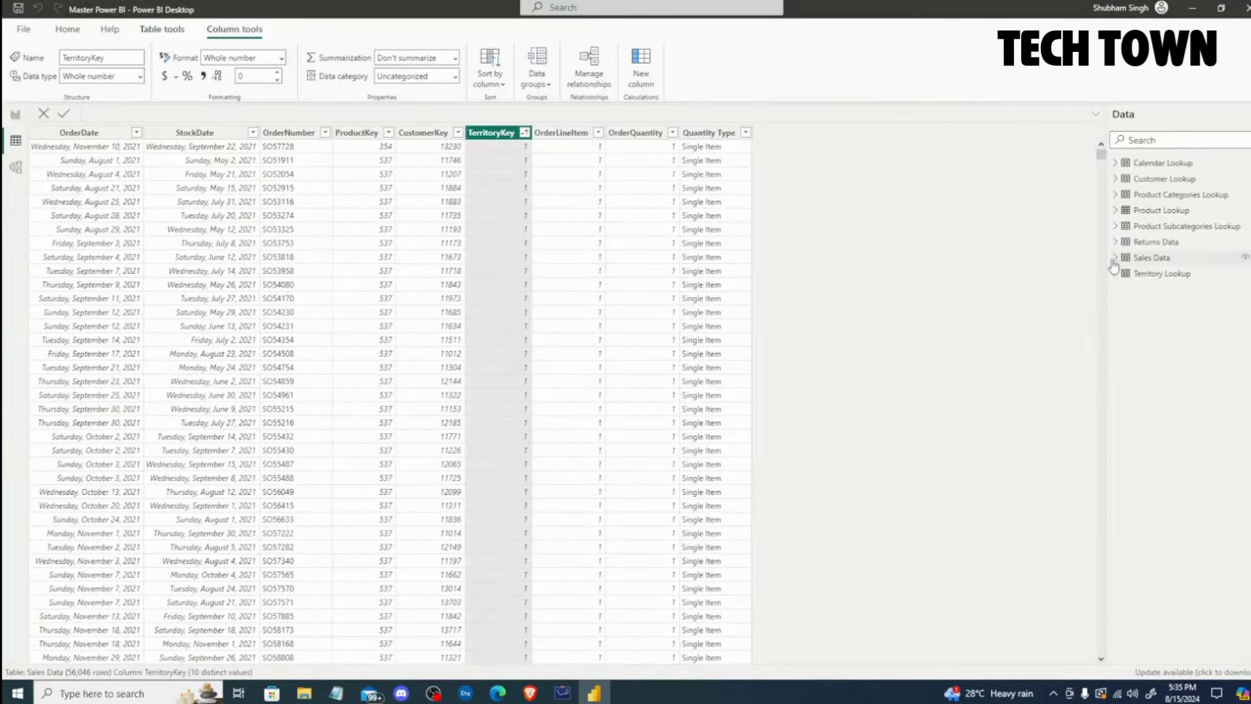
left_click(1155, 242)
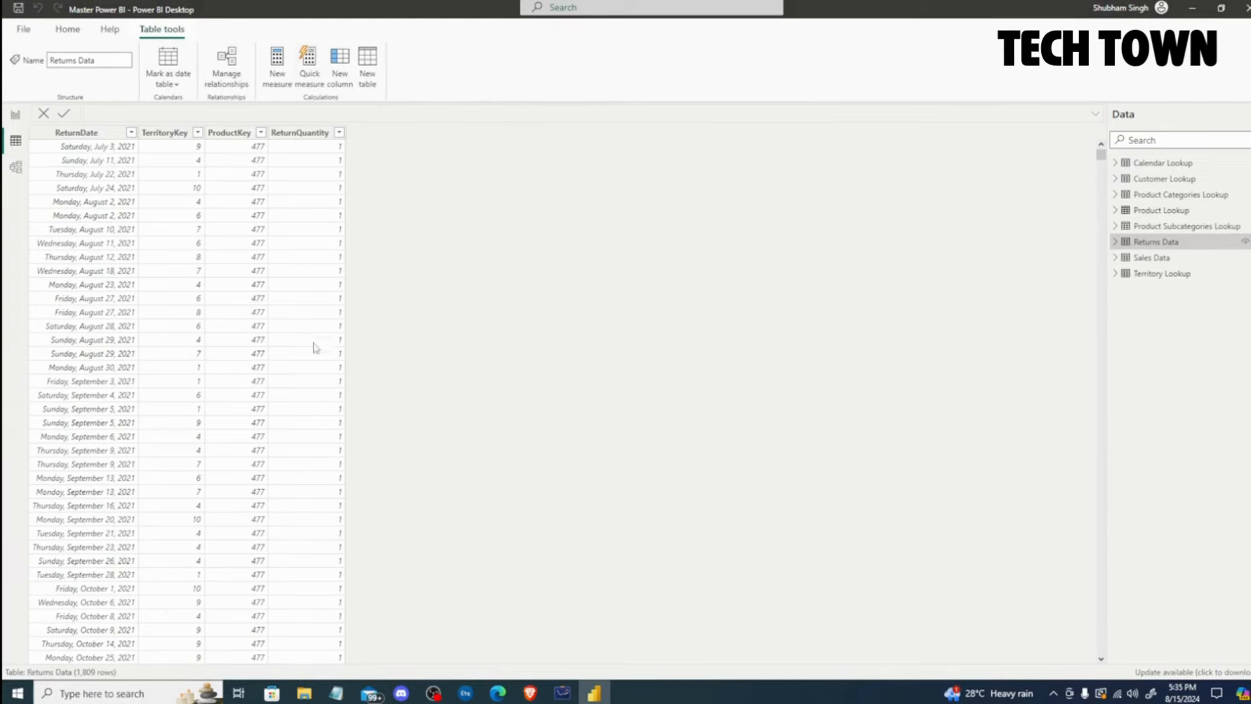
Set the cross filter direction between Sales Data and Territory Lookup to Single, apply it and check the report tables.
left_click(16, 168)
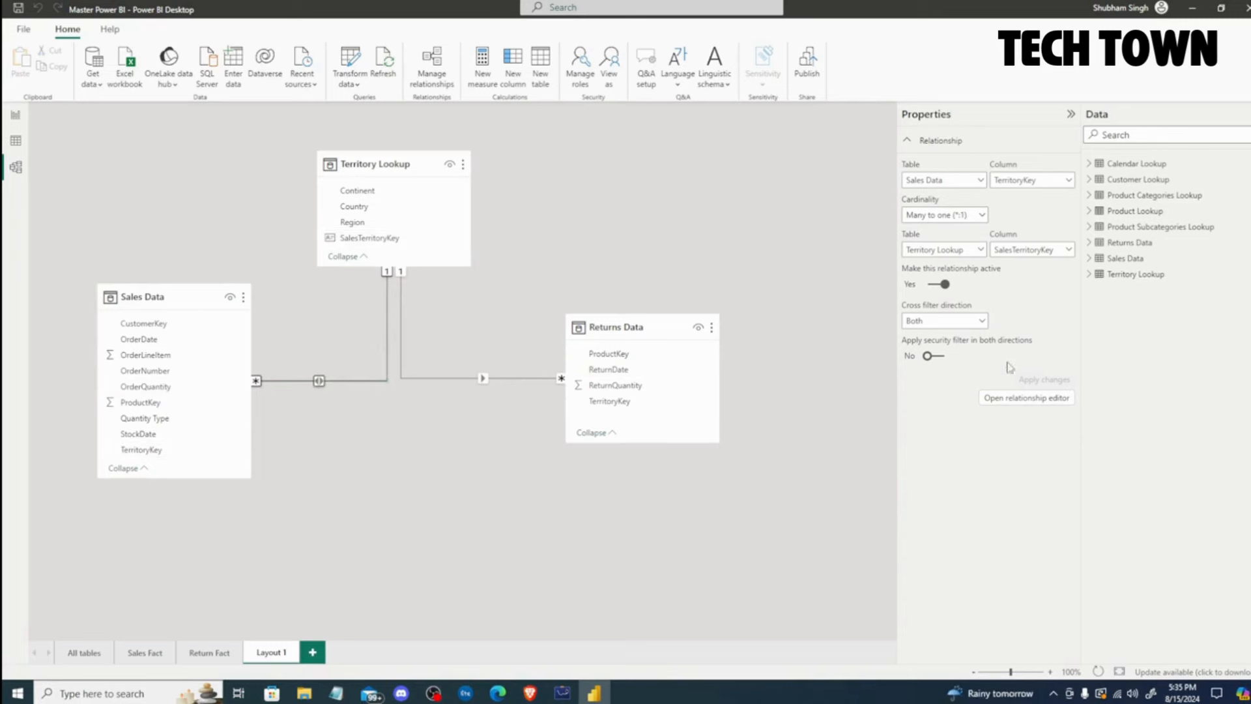
left_click(957, 320)
left_click(923, 341)
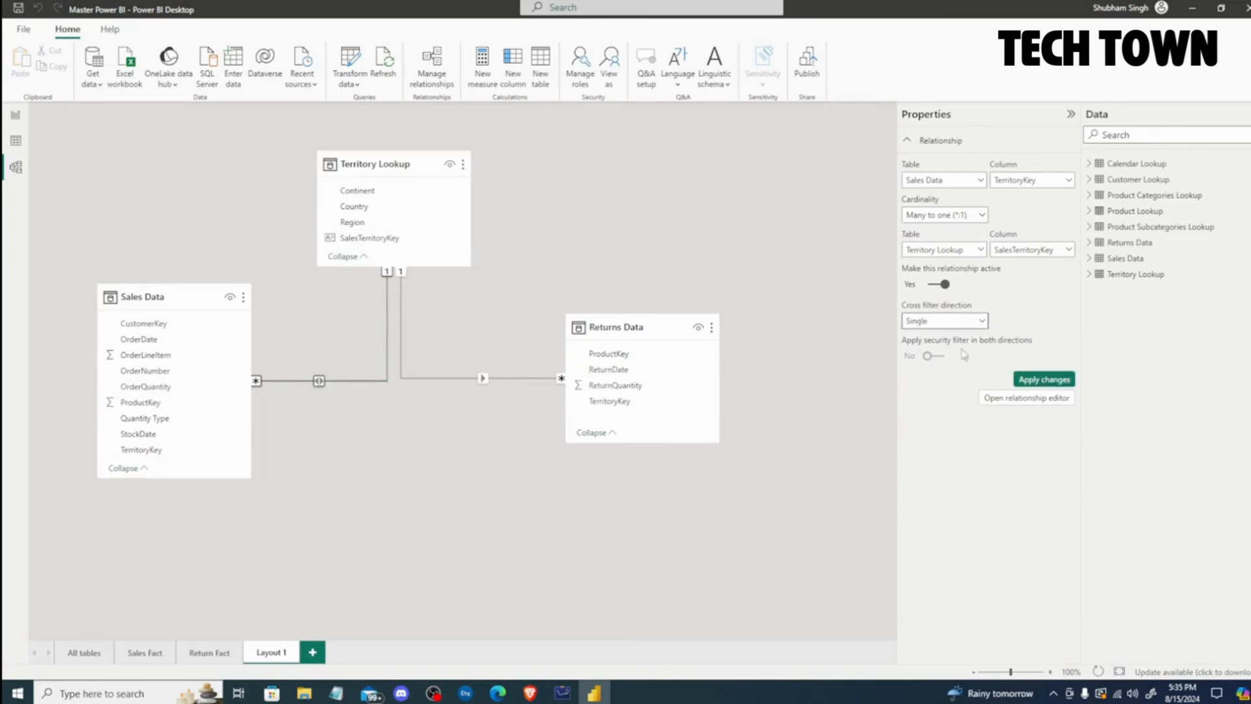
left_click(1043, 379)
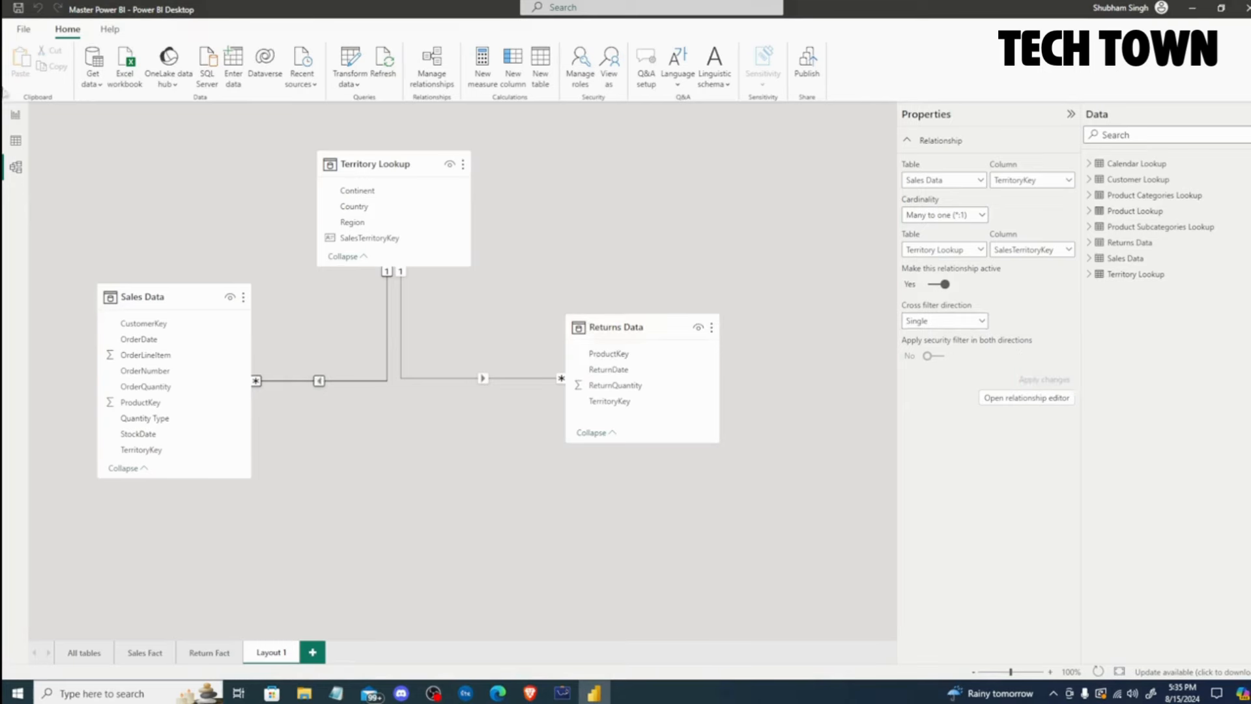
left_click(15, 115)
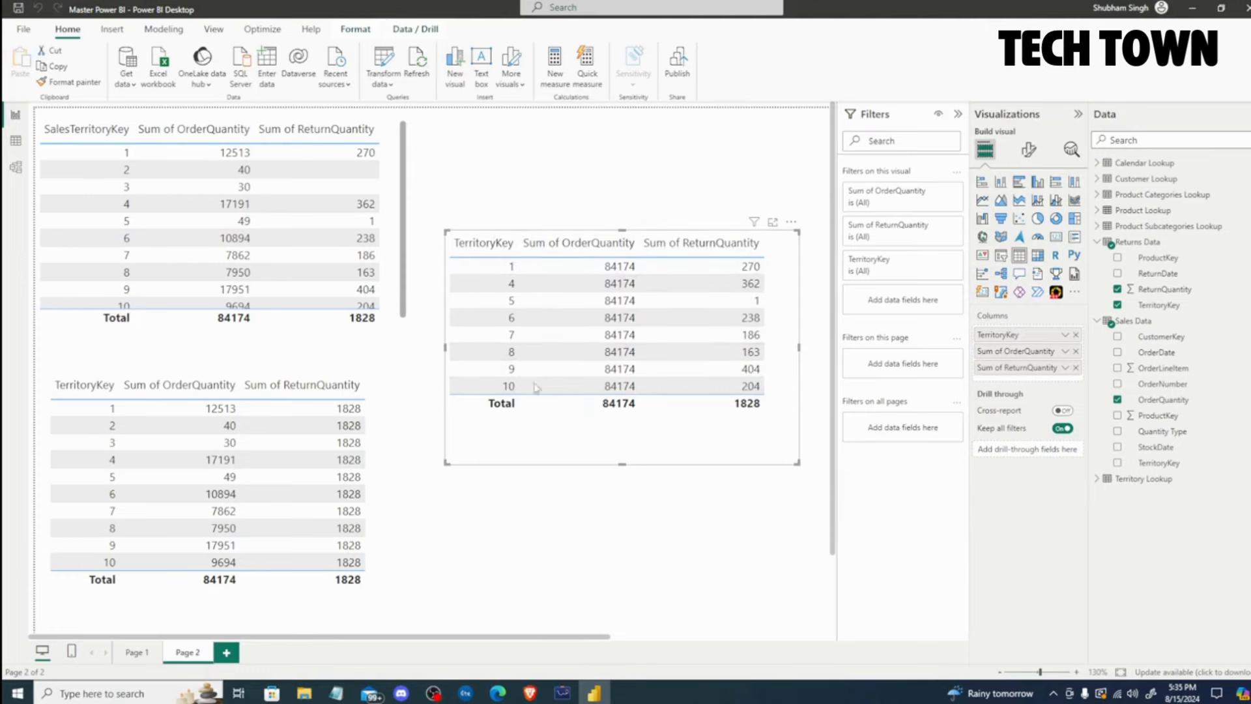
Set the cross filter direction of the relationship between Returns Data and Territory Lookup to Both and apply the change.
left_click(17, 168)
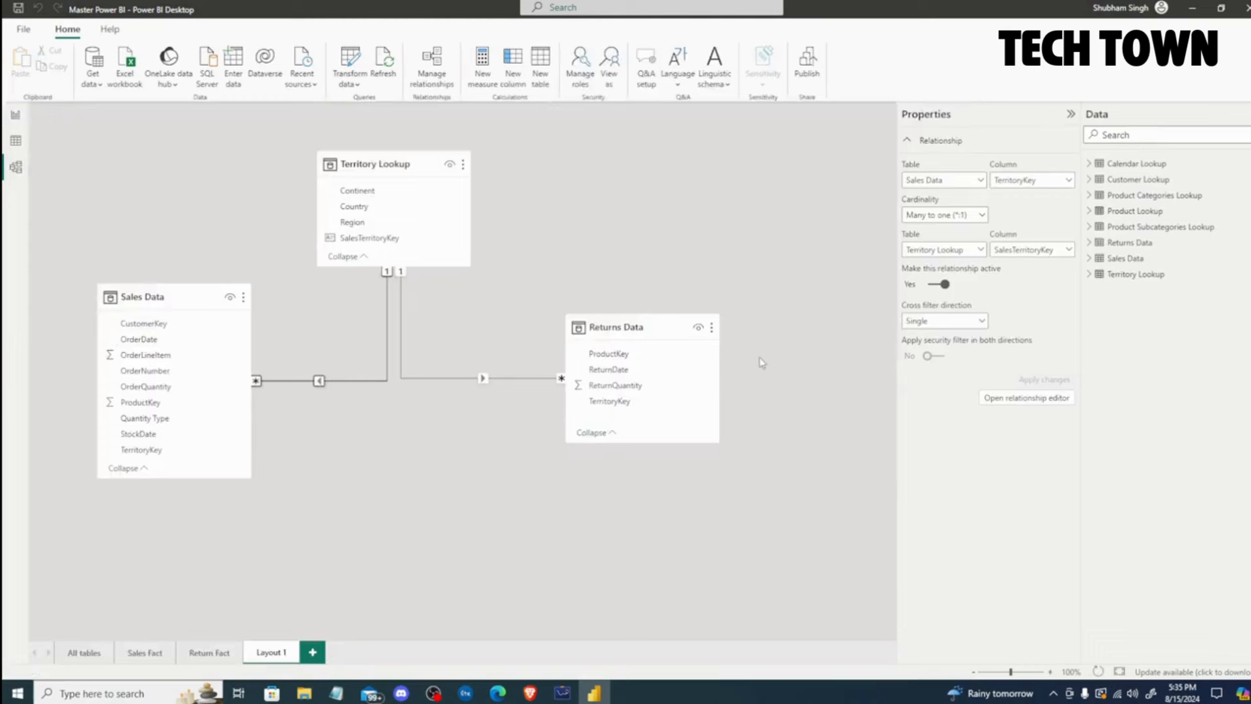
left_click(469, 380)
left_click(945, 320)
left_click(919, 357)
left_click(1054, 382)
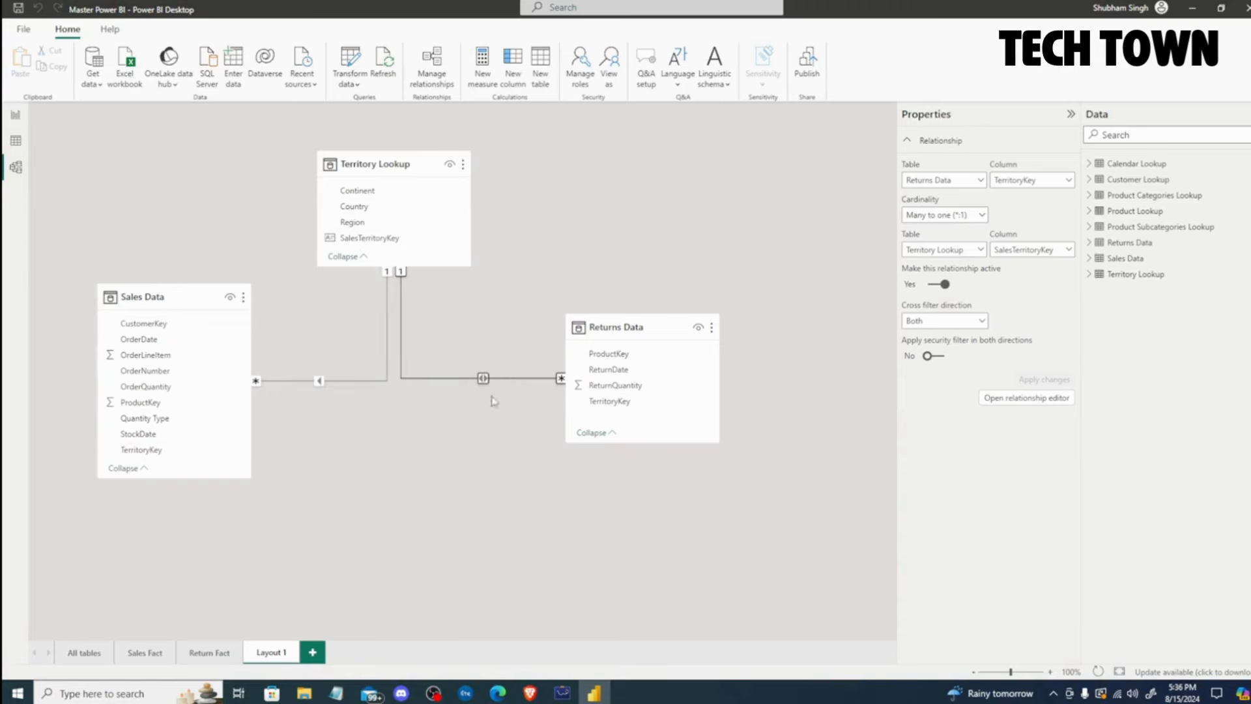
Return to the report page, shorten the third table to fit its rows and compare it with the model's relationships.
left_click(16, 115)
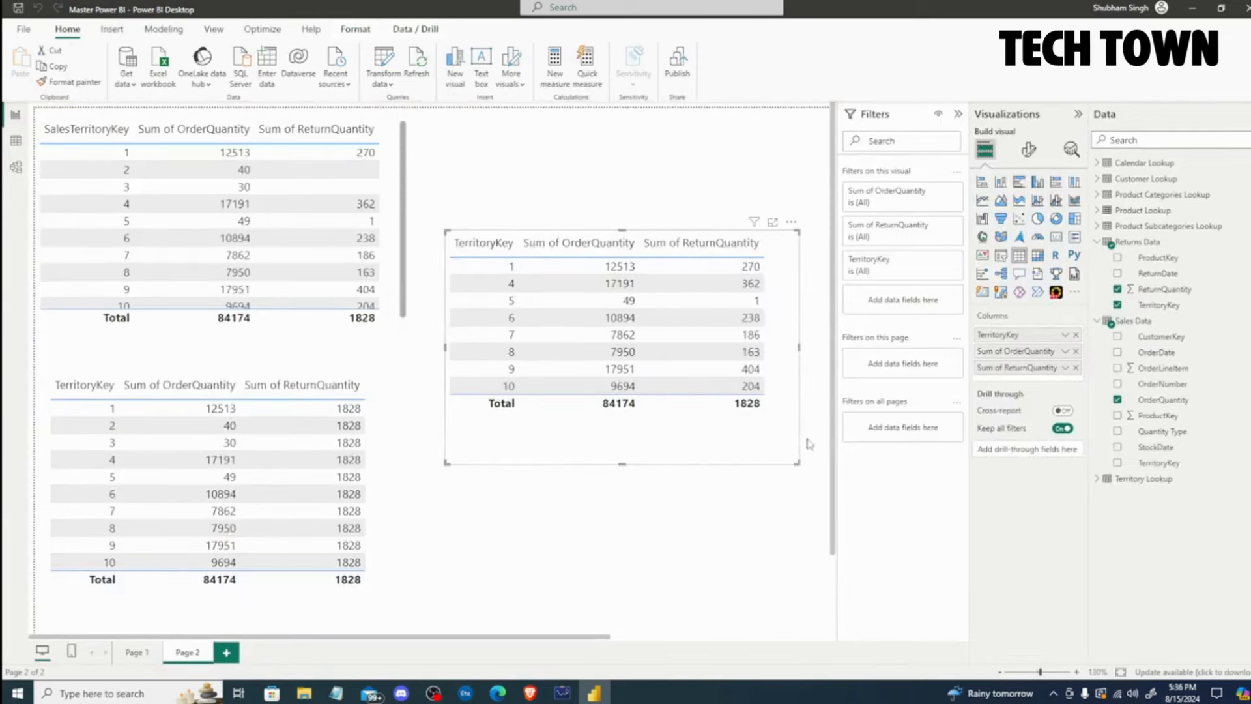
left_click_drag(798, 462, 793, 414)
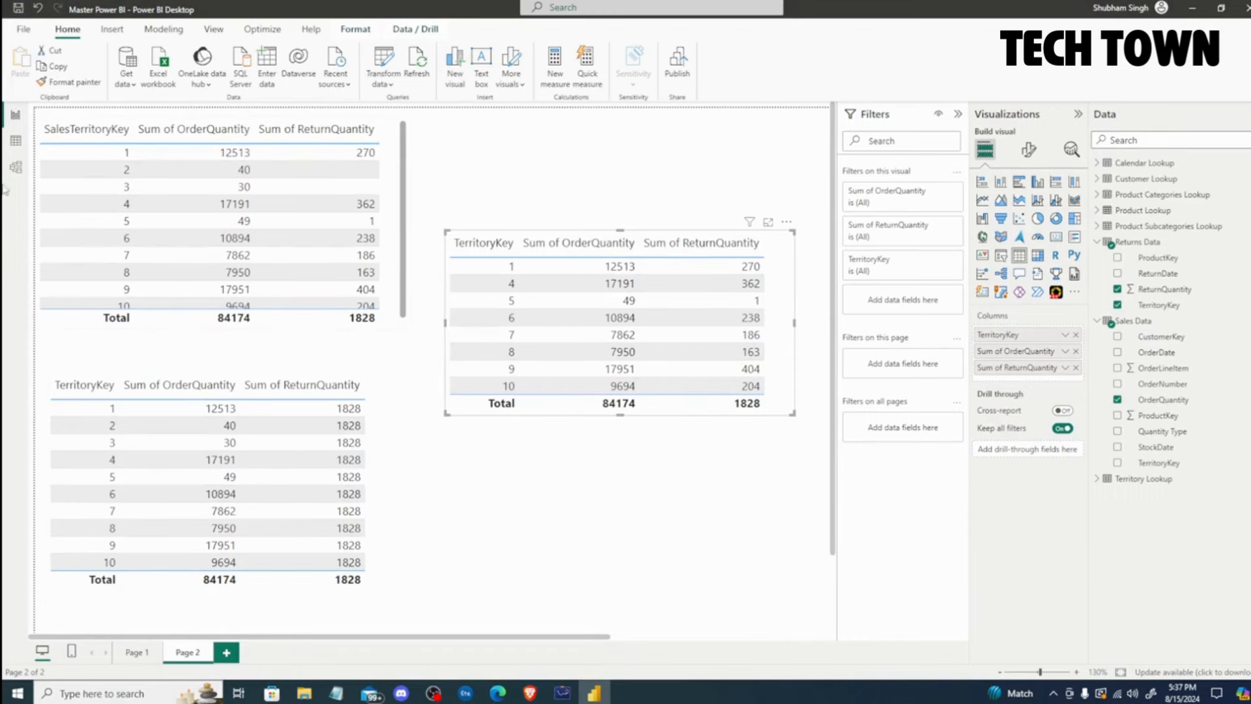
left_click(15, 167)
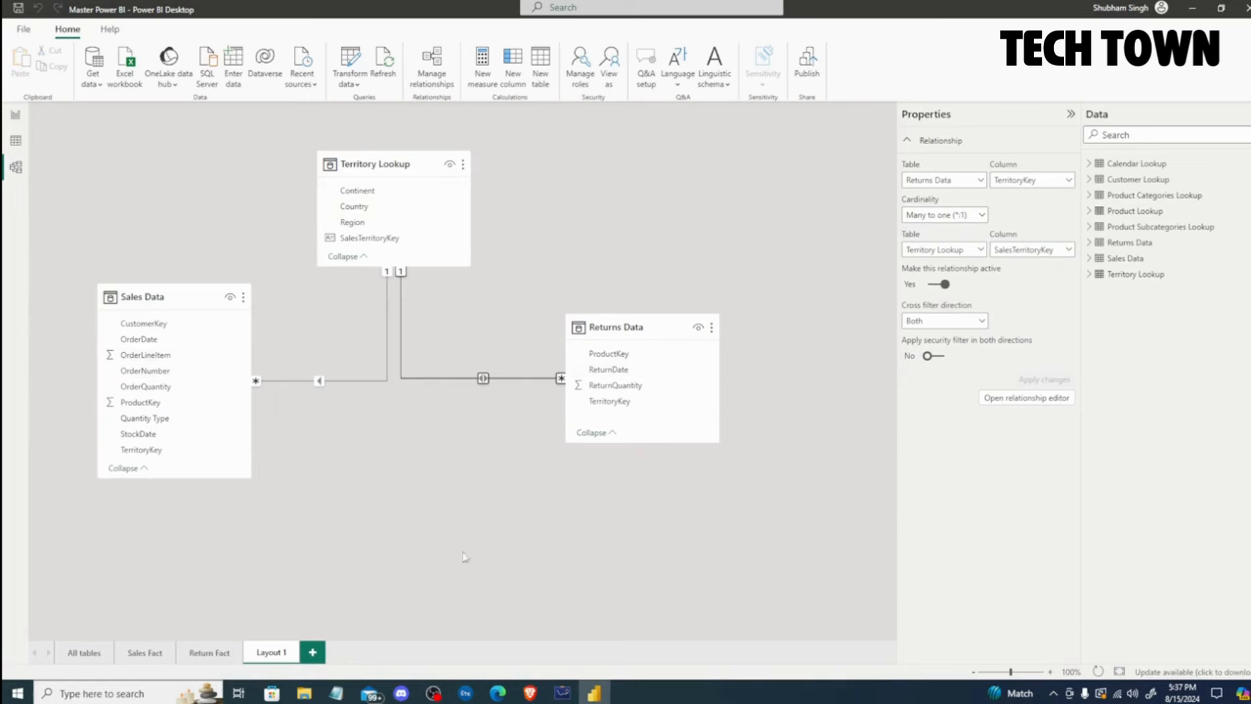
left_click(15, 115)
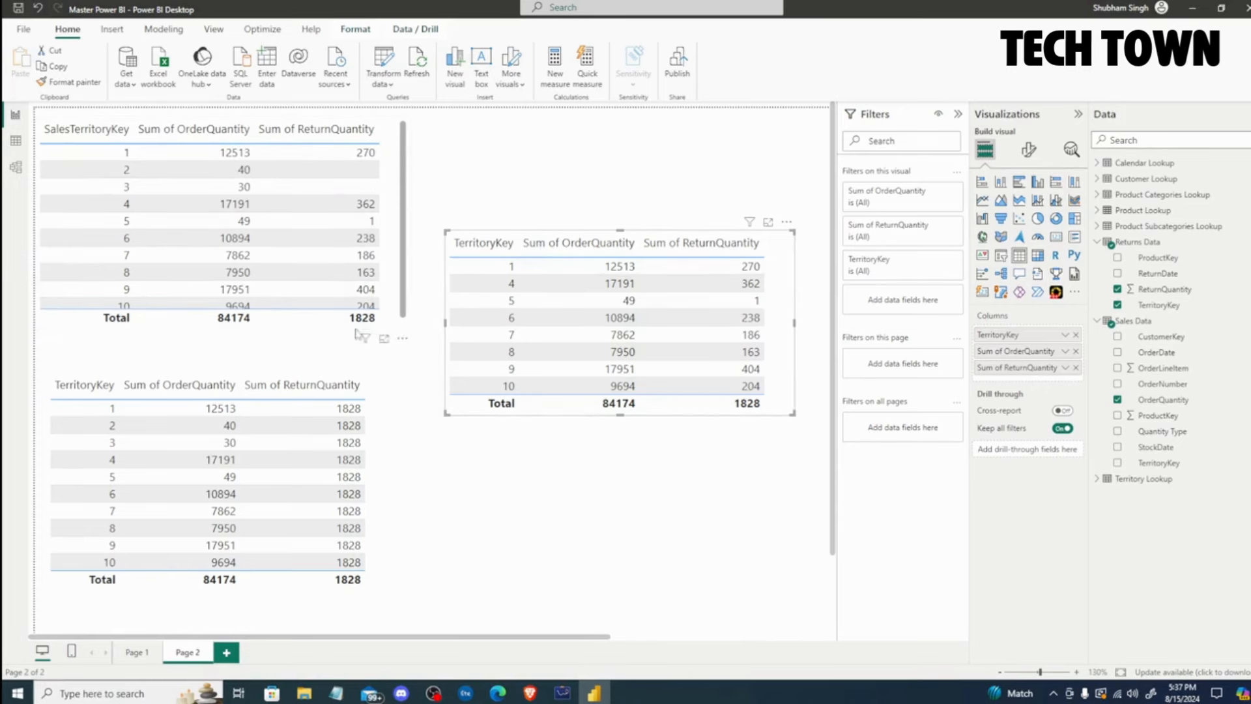
Set the cross filter direction between Returns Data and Territory Lookup back to Single, apply it and review the report tables.
left_click(15, 168)
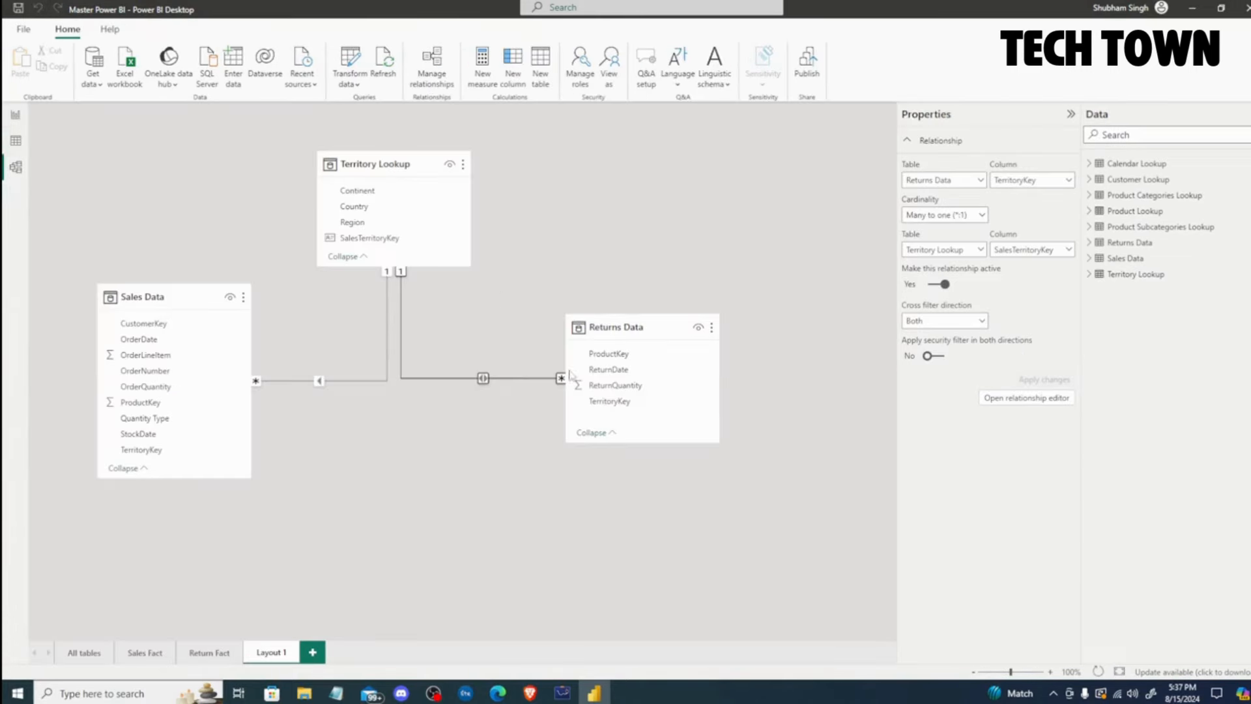
left_click(955, 323)
left_click(919, 338)
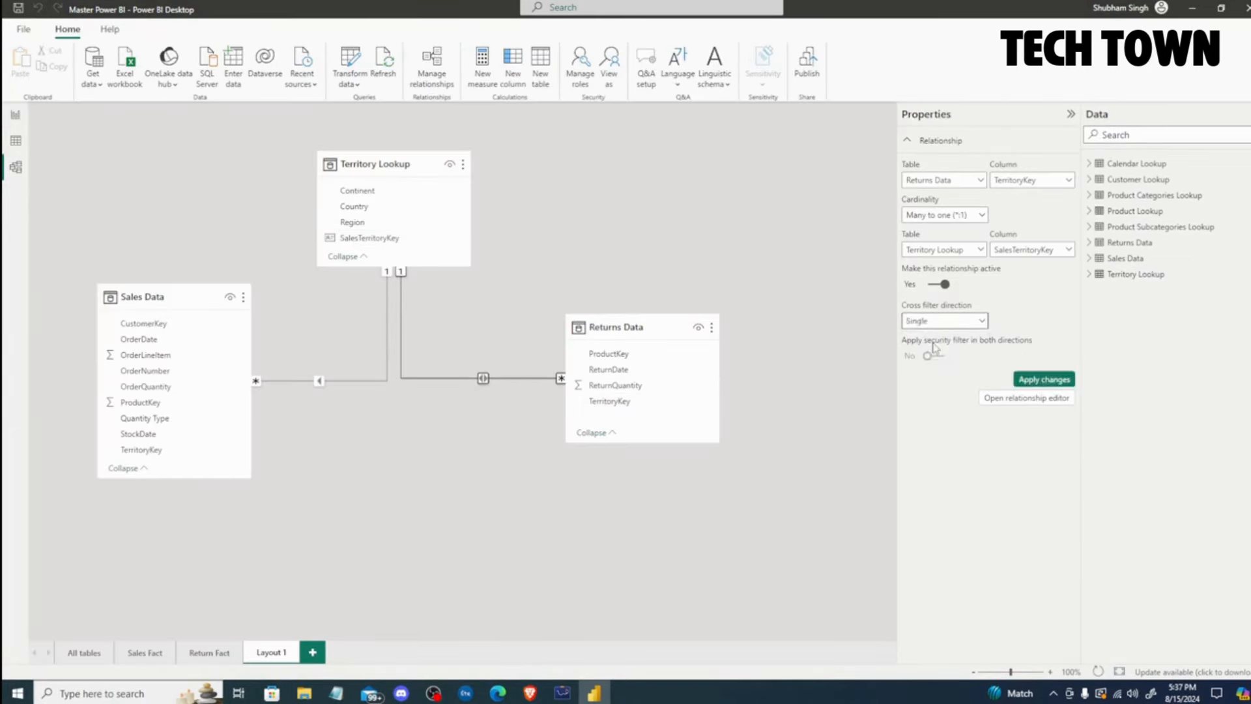
left_click(1043, 381)
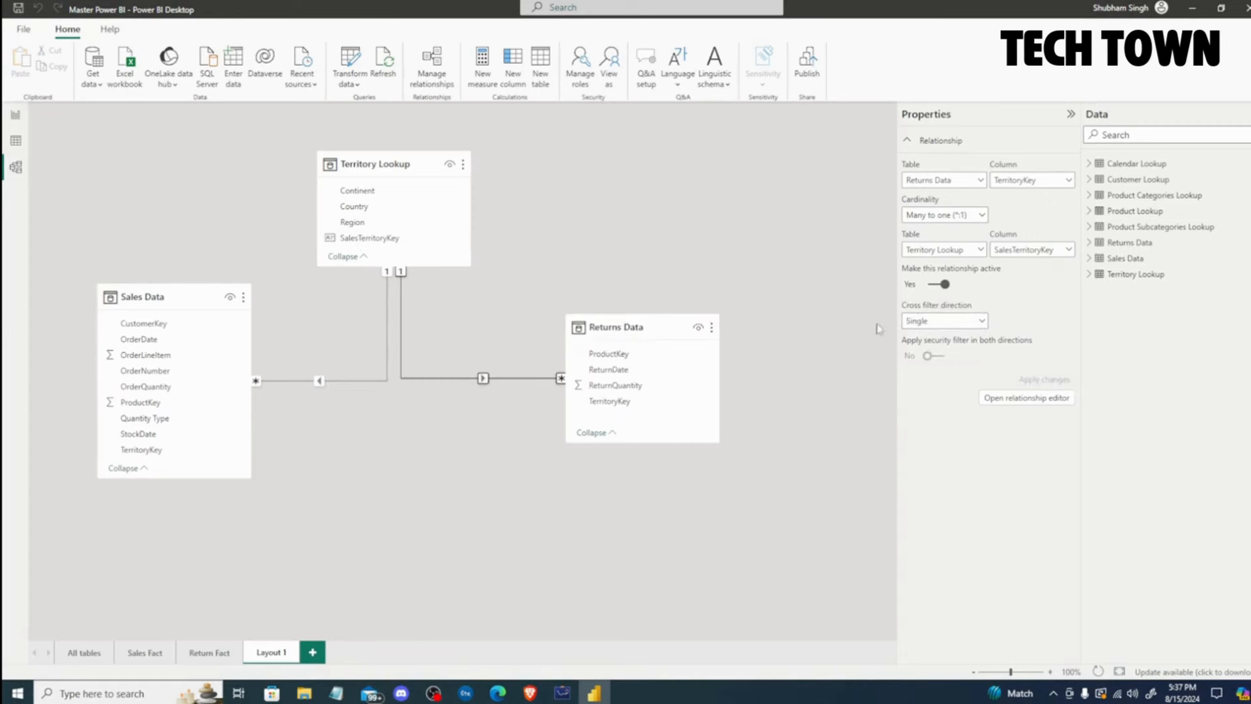
left_click(15, 116)
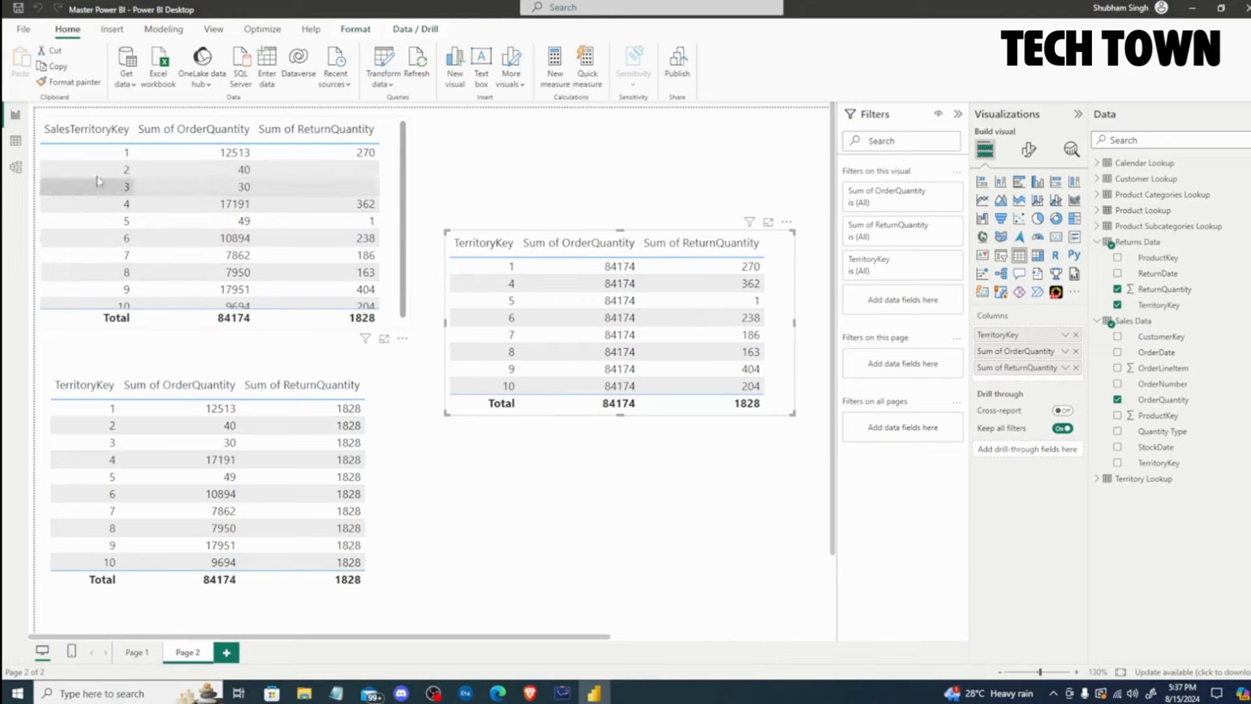
Compare the three report tables with the single-direction filter flow from Territory Lookup in the model view.
left_click(16, 167)
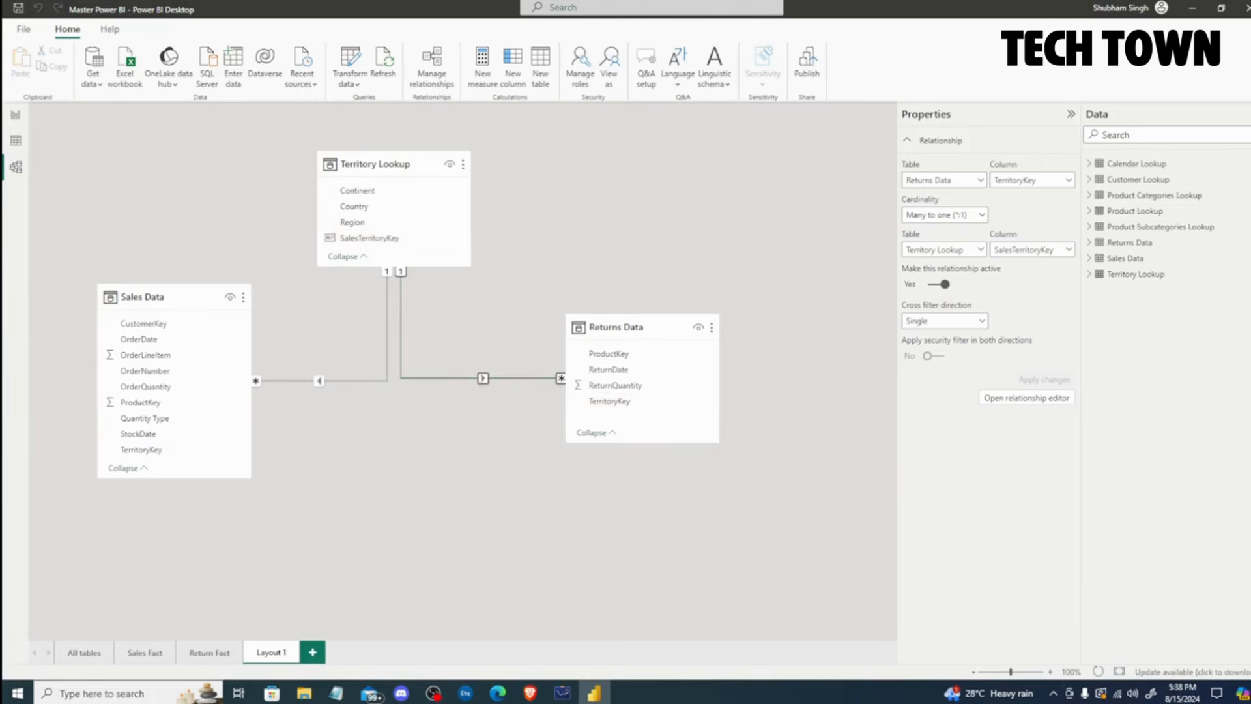
left_click(16, 115)
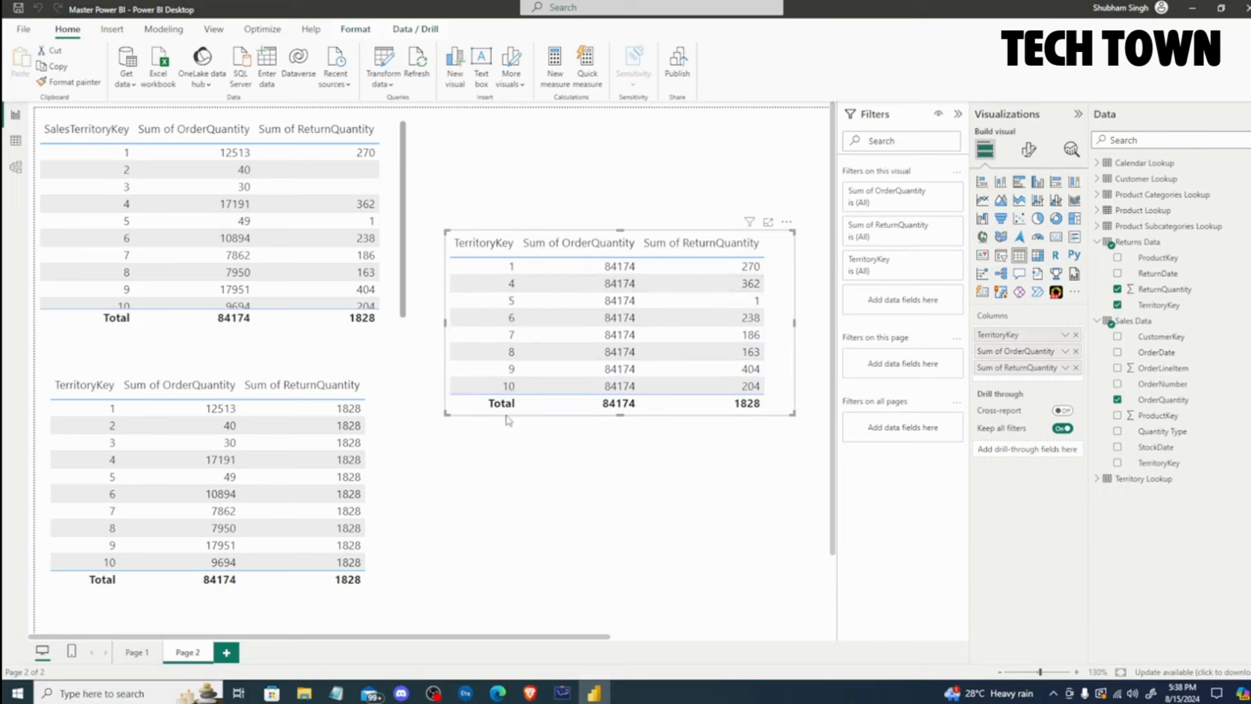
left_click(16, 167)
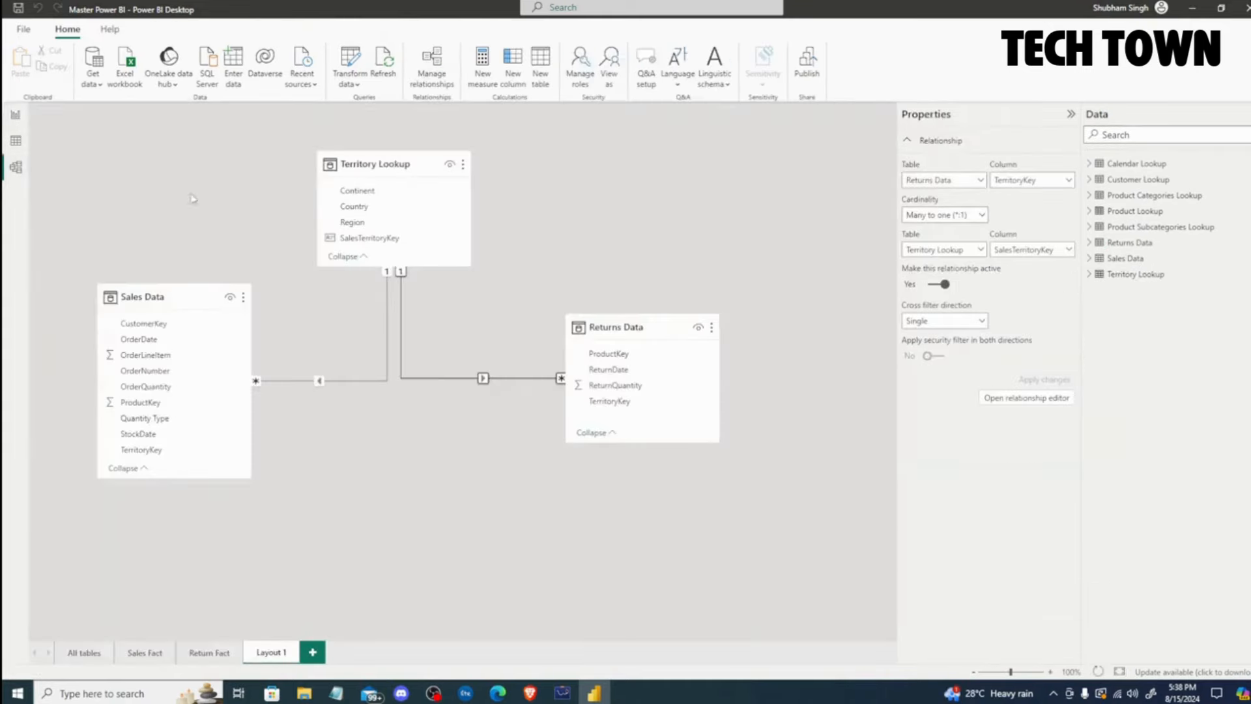
left_click(15, 116)
left_click(16, 168)
left_click(18, 118)
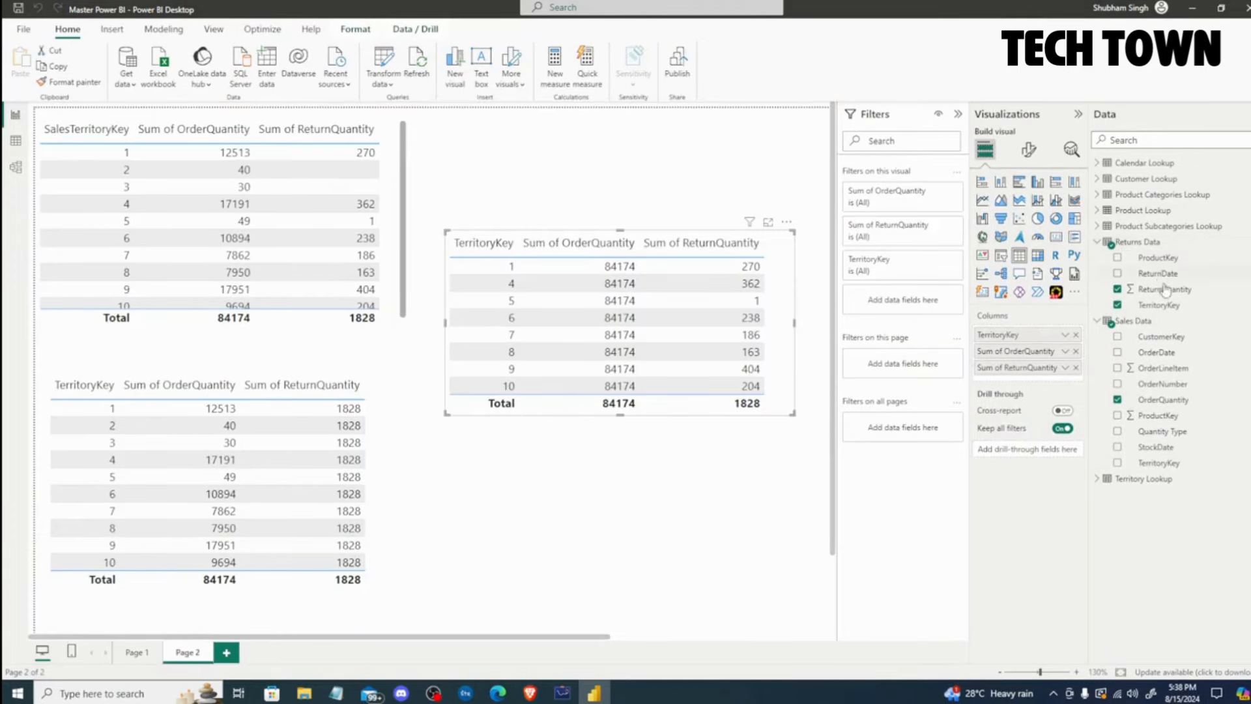
Hide the TerritoryKey field of the Sales Data table from the report view.
left_click(16, 173)
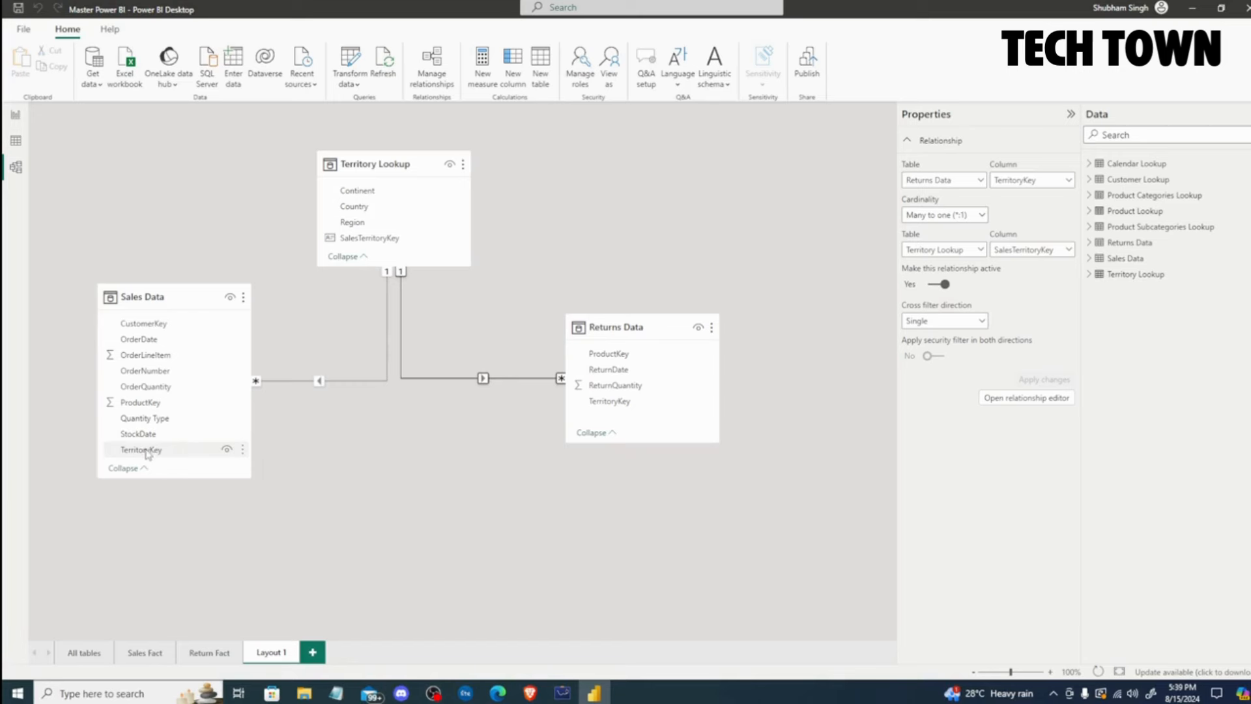
left_click(243, 451)
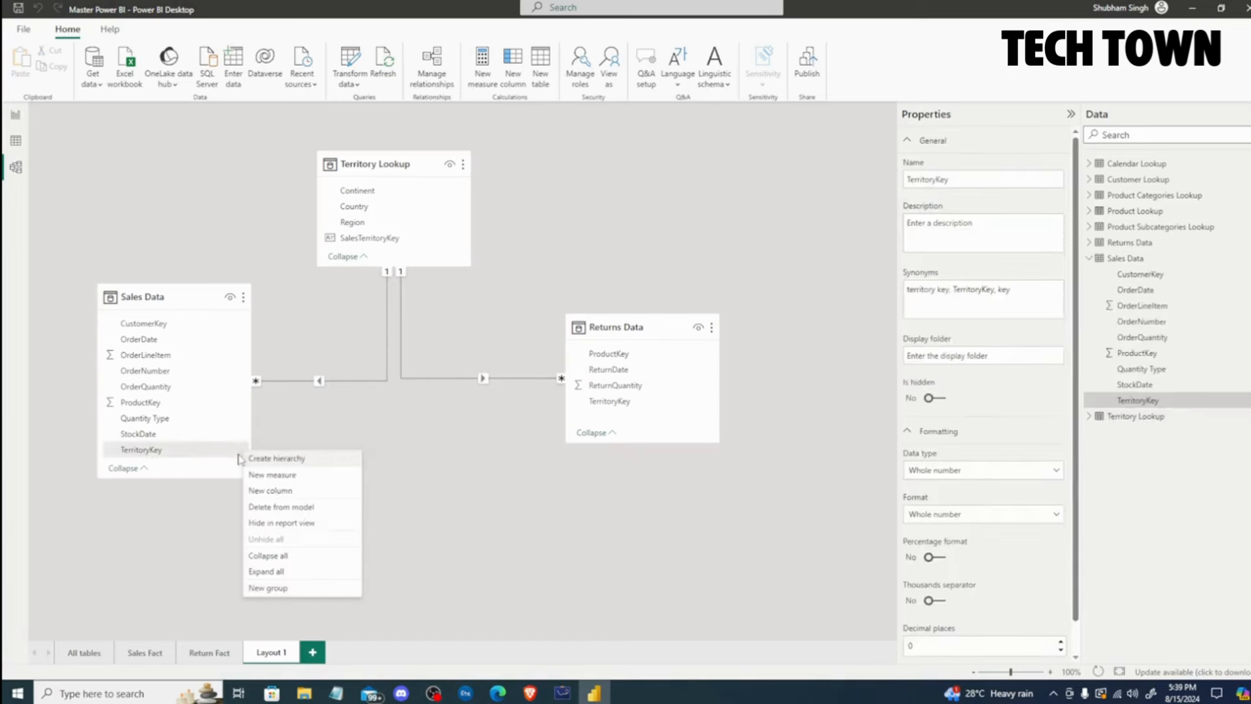
left_click(276, 523)
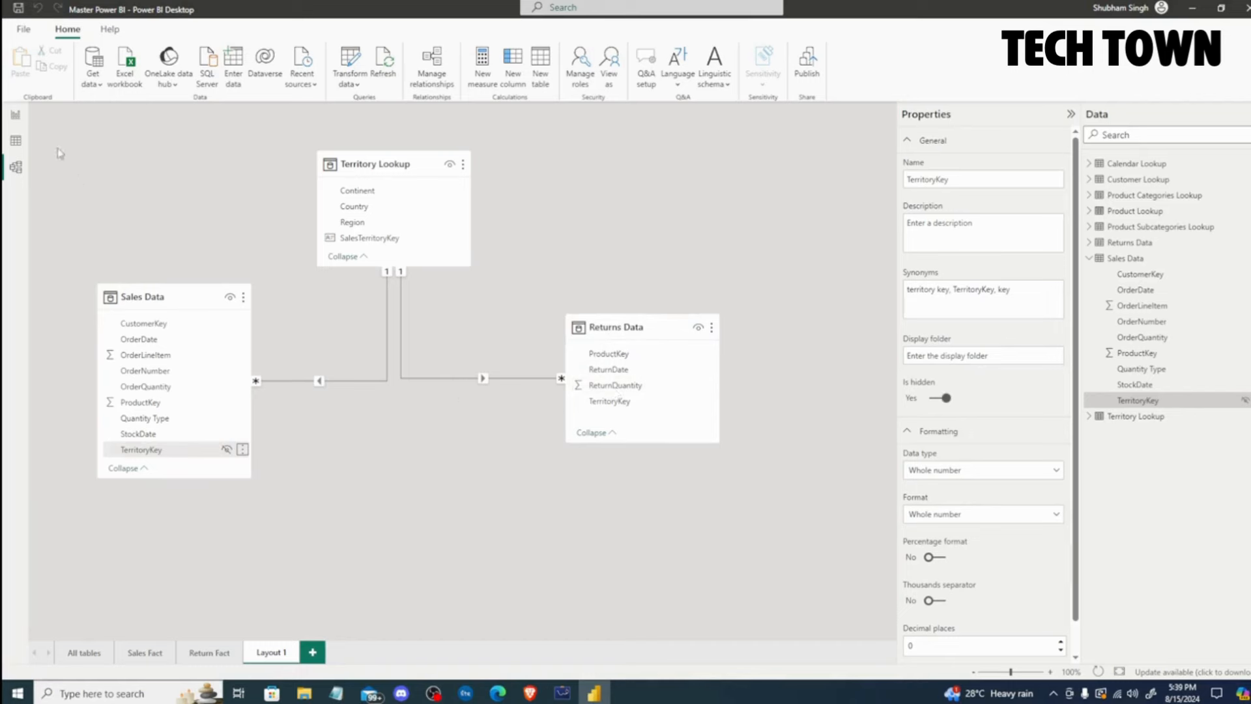
Check the Sales Data fields on the report page and hide the TerritoryKey field of the Returns Data table from the report view.
left_click(15, 115)
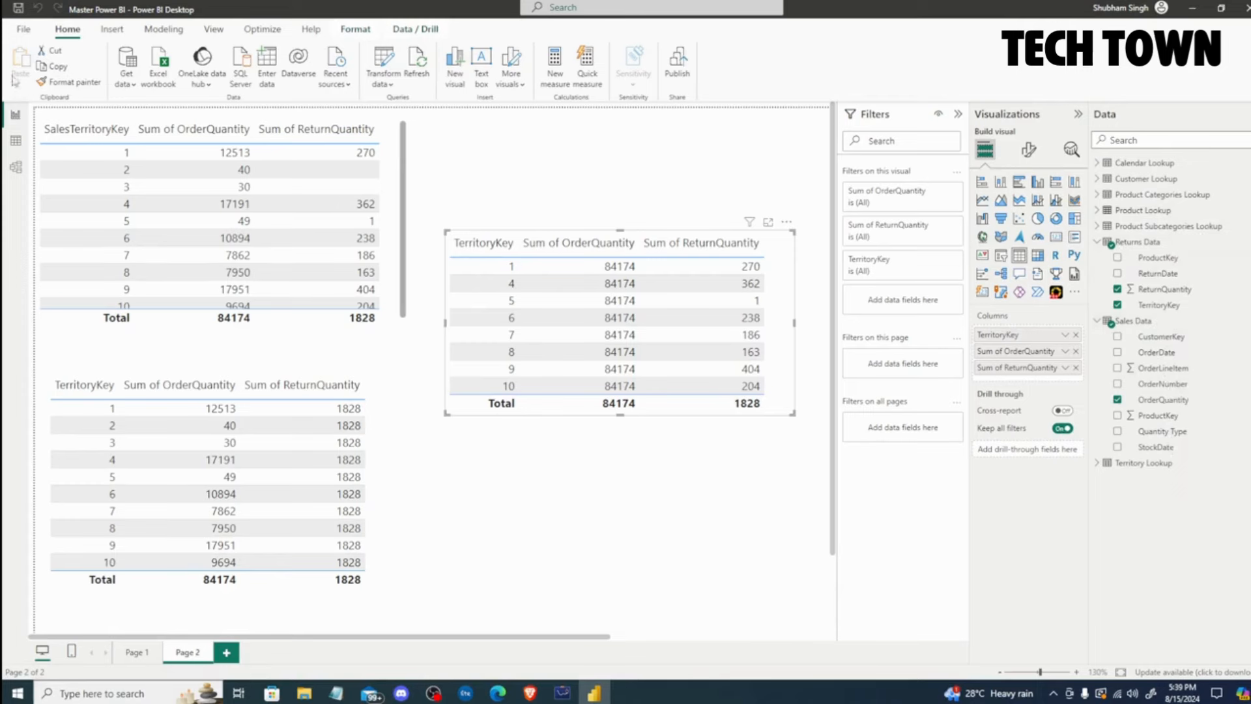
left_click(17, 171)
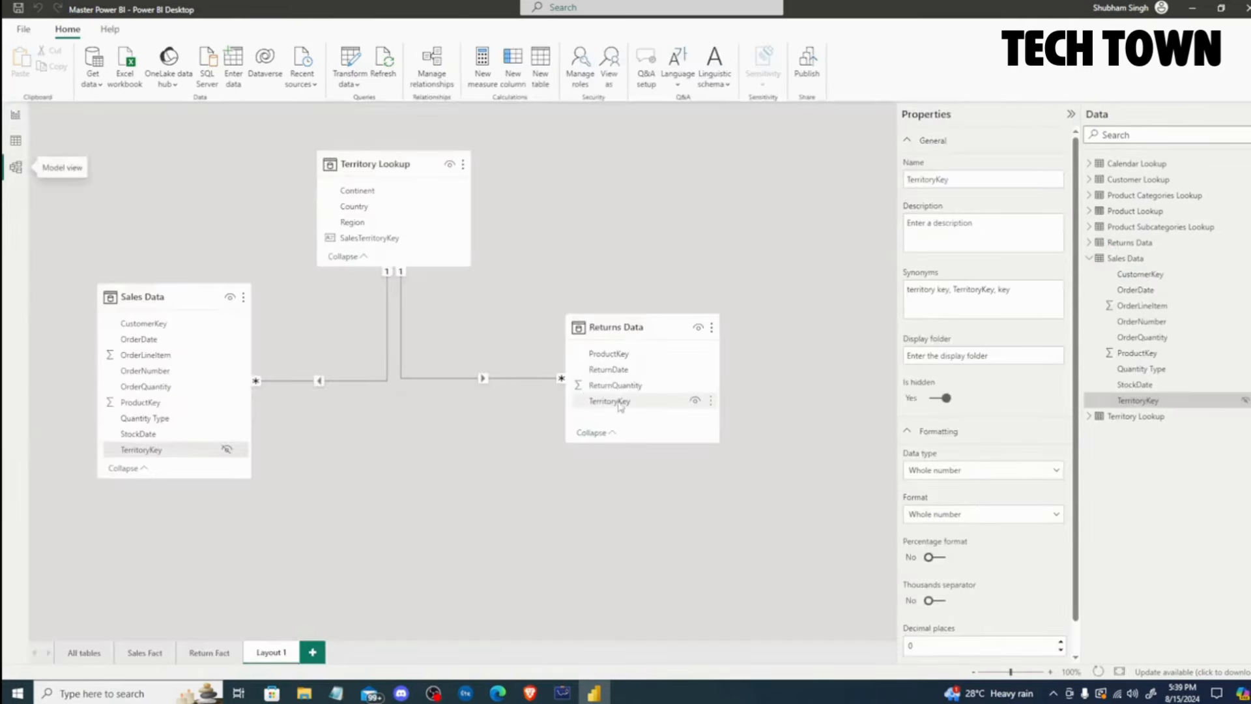
left_click(711, 401)
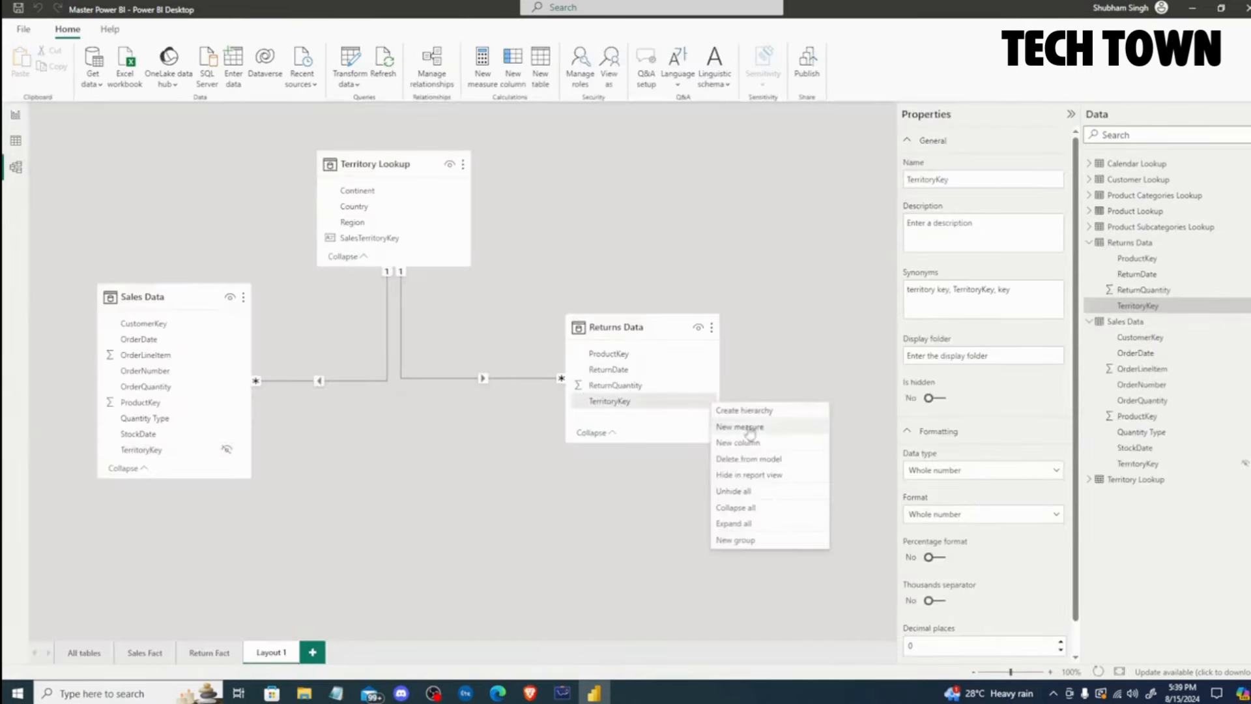
left_click(757, 485)
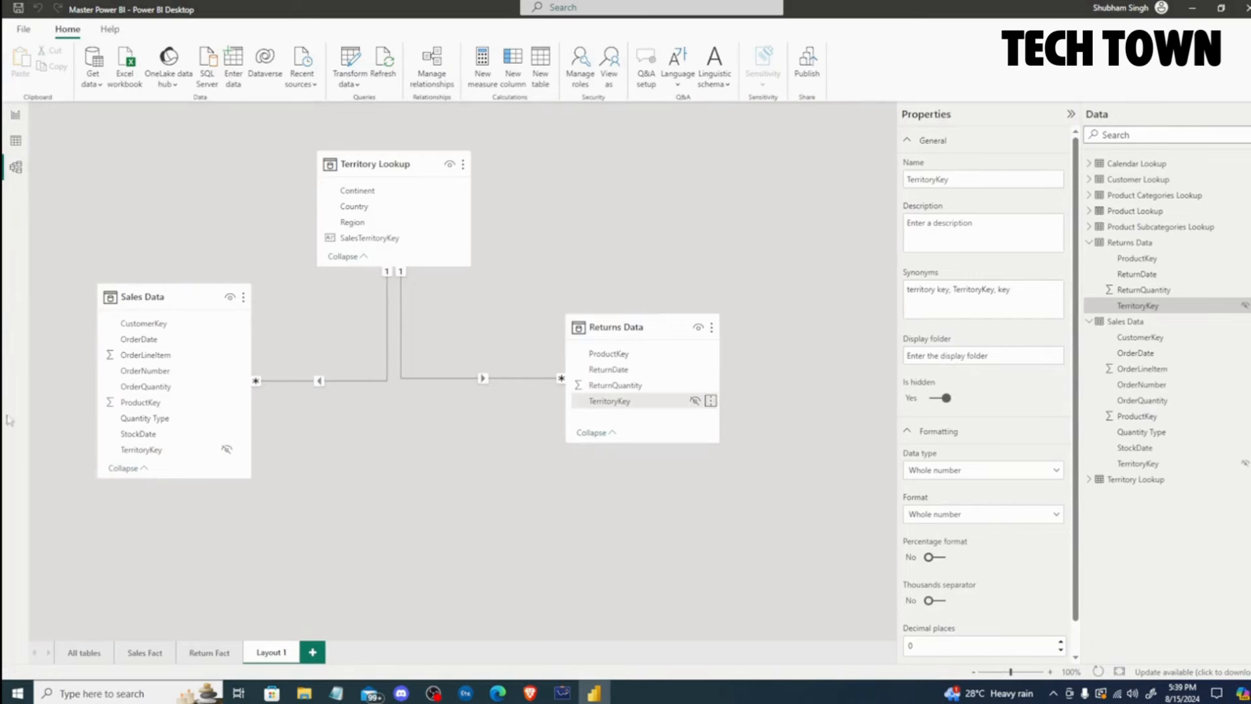
Review the report's available fields with Sales Data and Returns Data collapsed and Territory Lookup expanded, and return to the model's relationships.
left_click(15, 115)
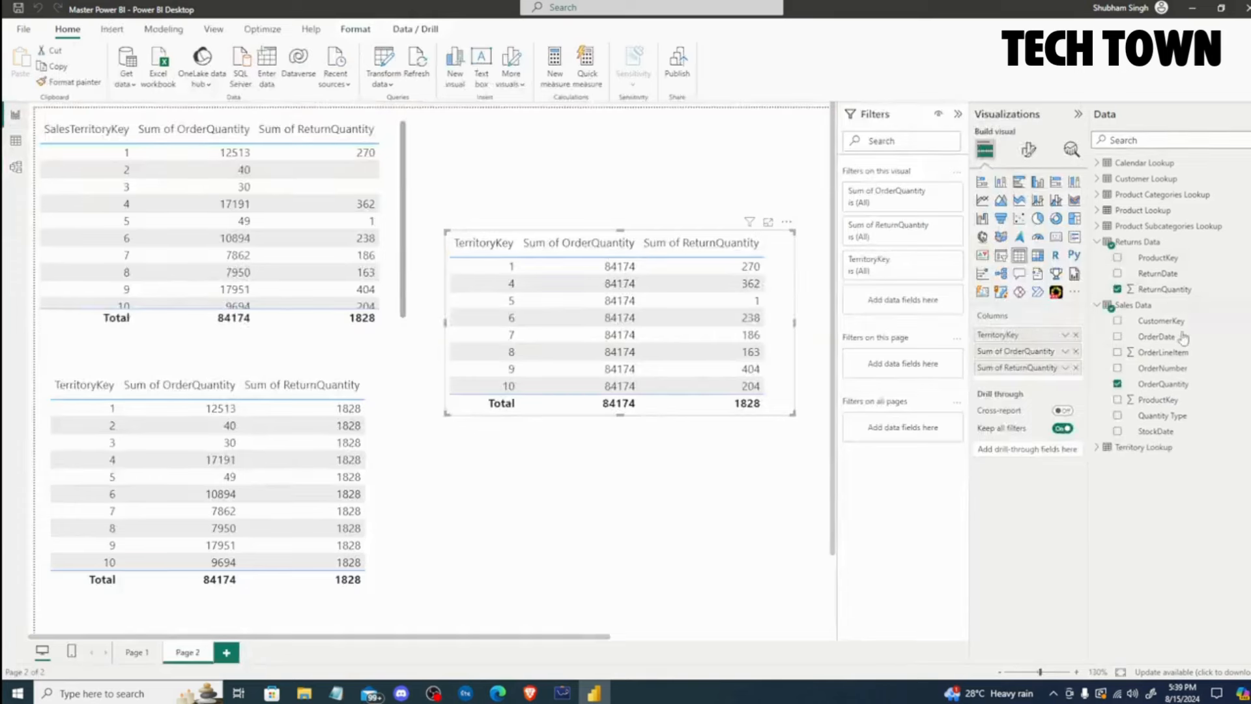
left_click(1099, 305)
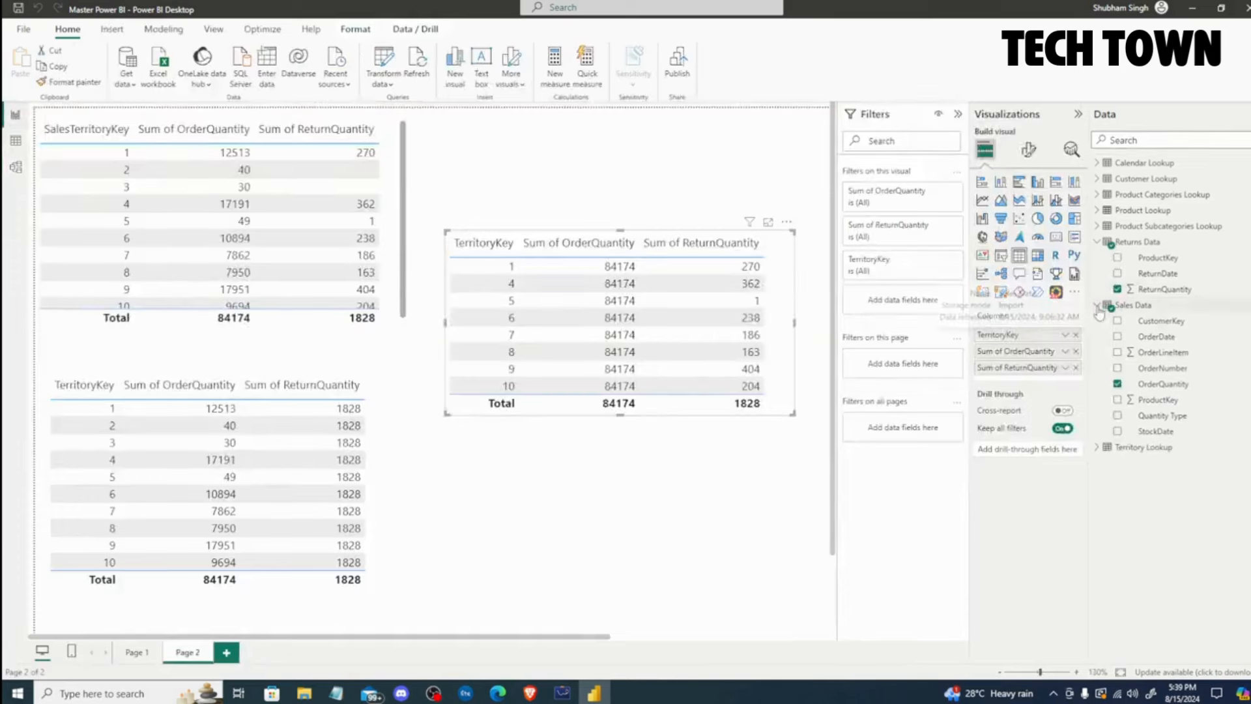
left_click(1099, 242)
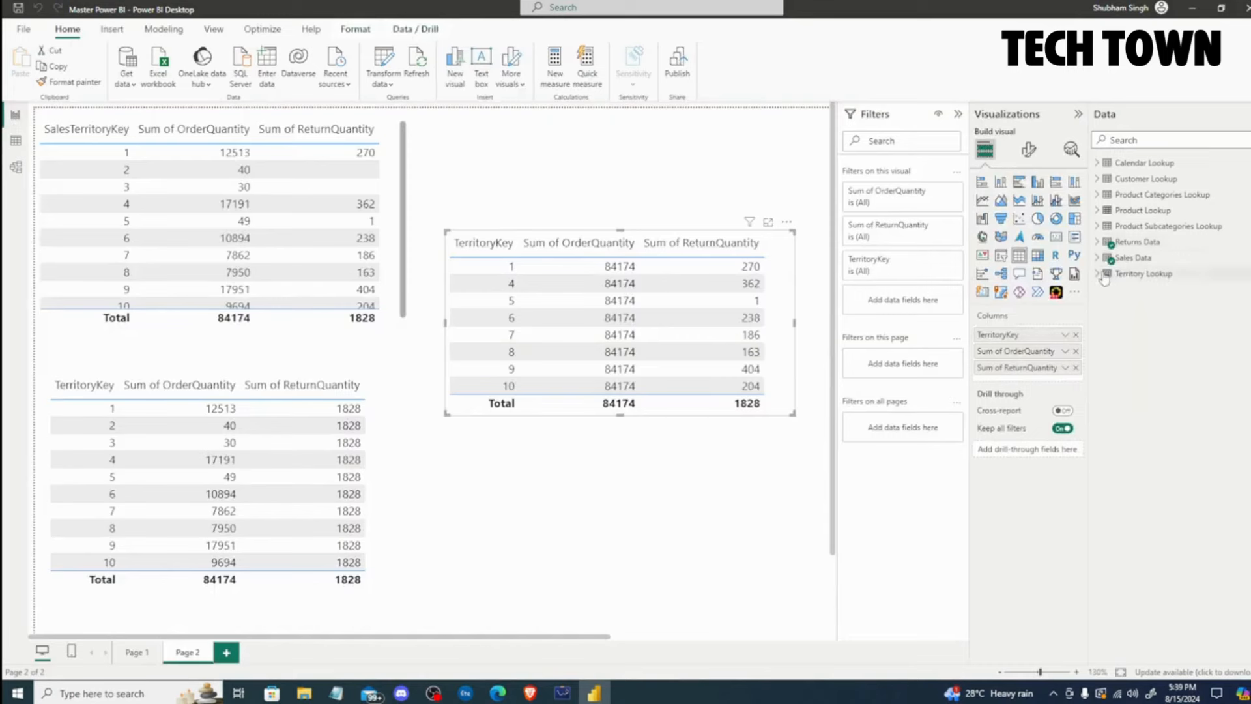
left_click(1100, 274)
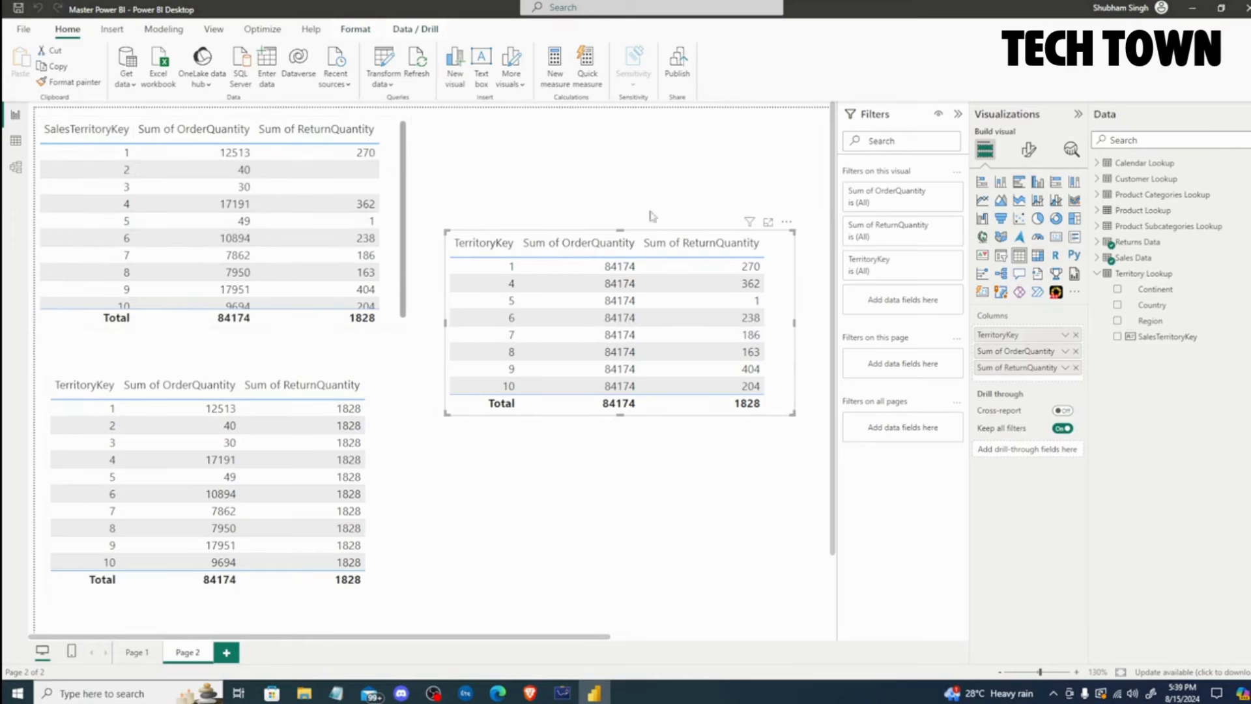
left_click(15, 170)
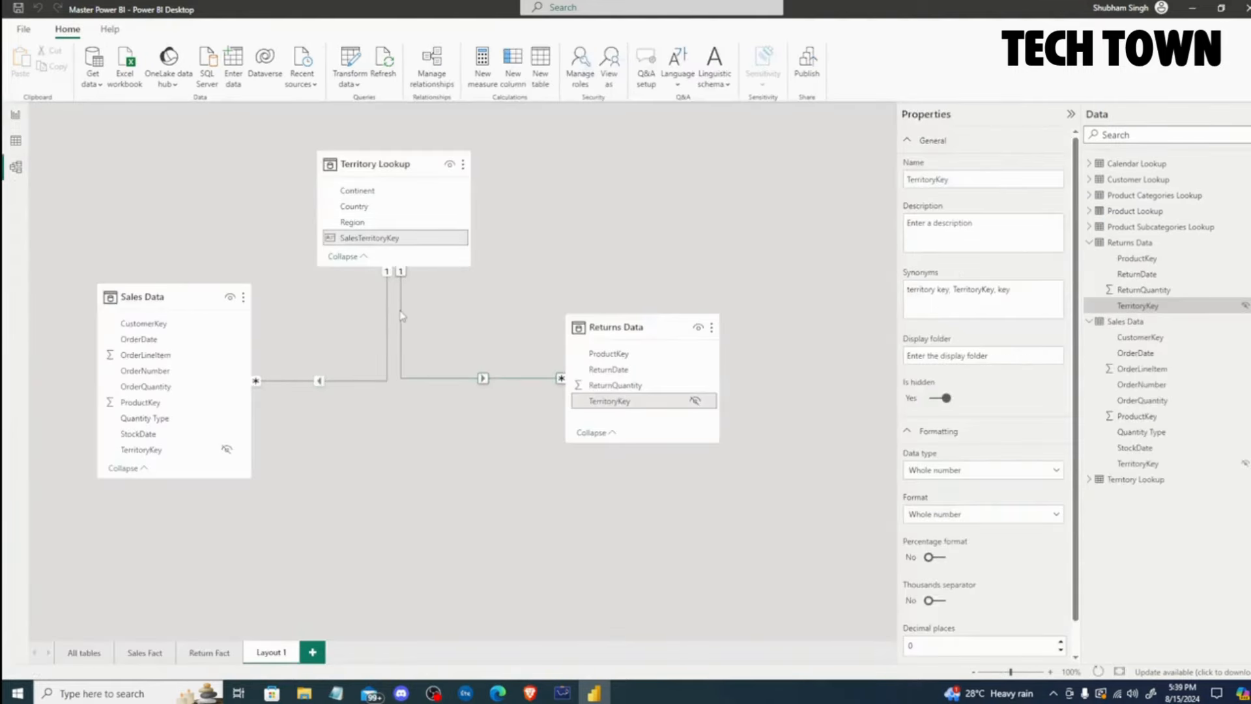